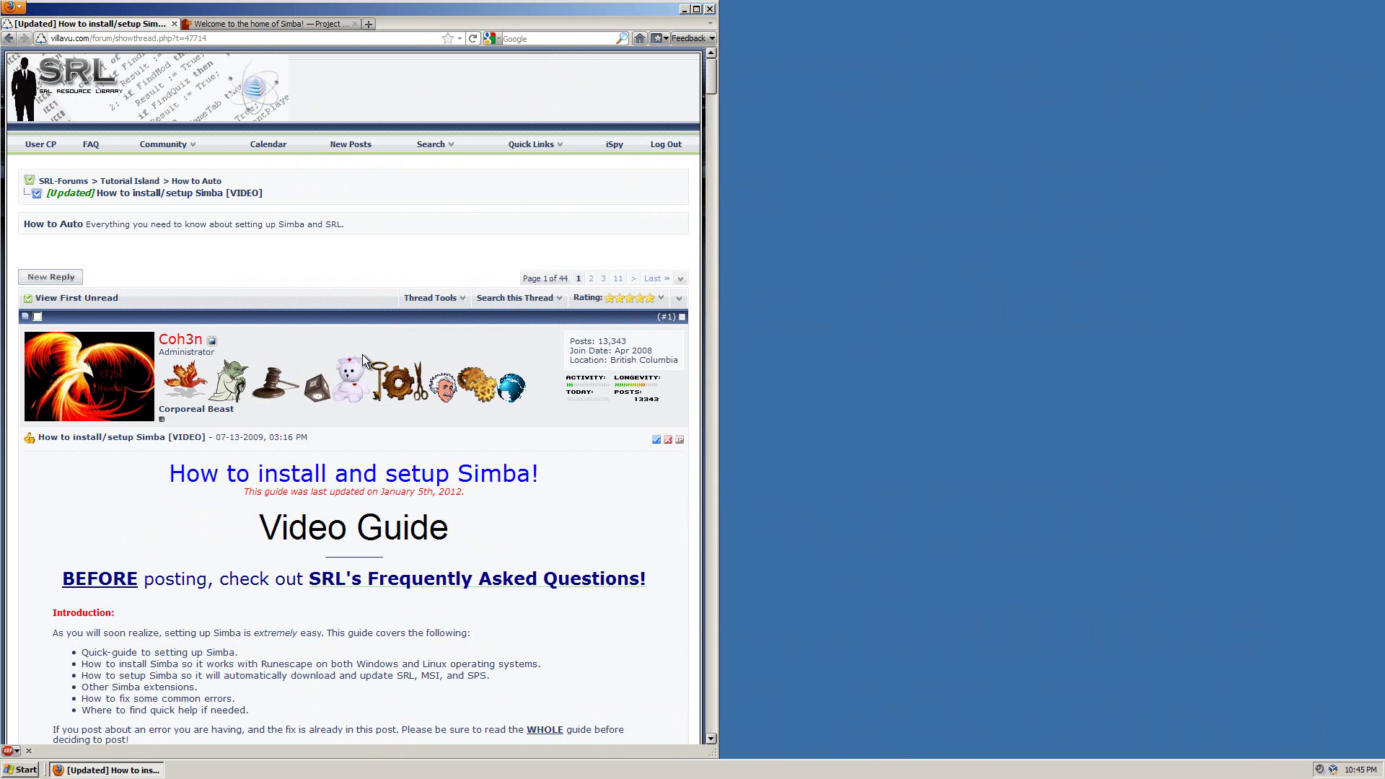
Read through the forum guide on installing Simba, examining its introduction, Quick-setup Guide list and Ubuntu section.
{"action": "scroll", "coordinate": [317, 295], "scroll_direction": "down", "scroll_amount": 1}
{"action": "scroll", "coordinate": [318, 292], "scroll_direction": "down", "scroll_amount": 4}
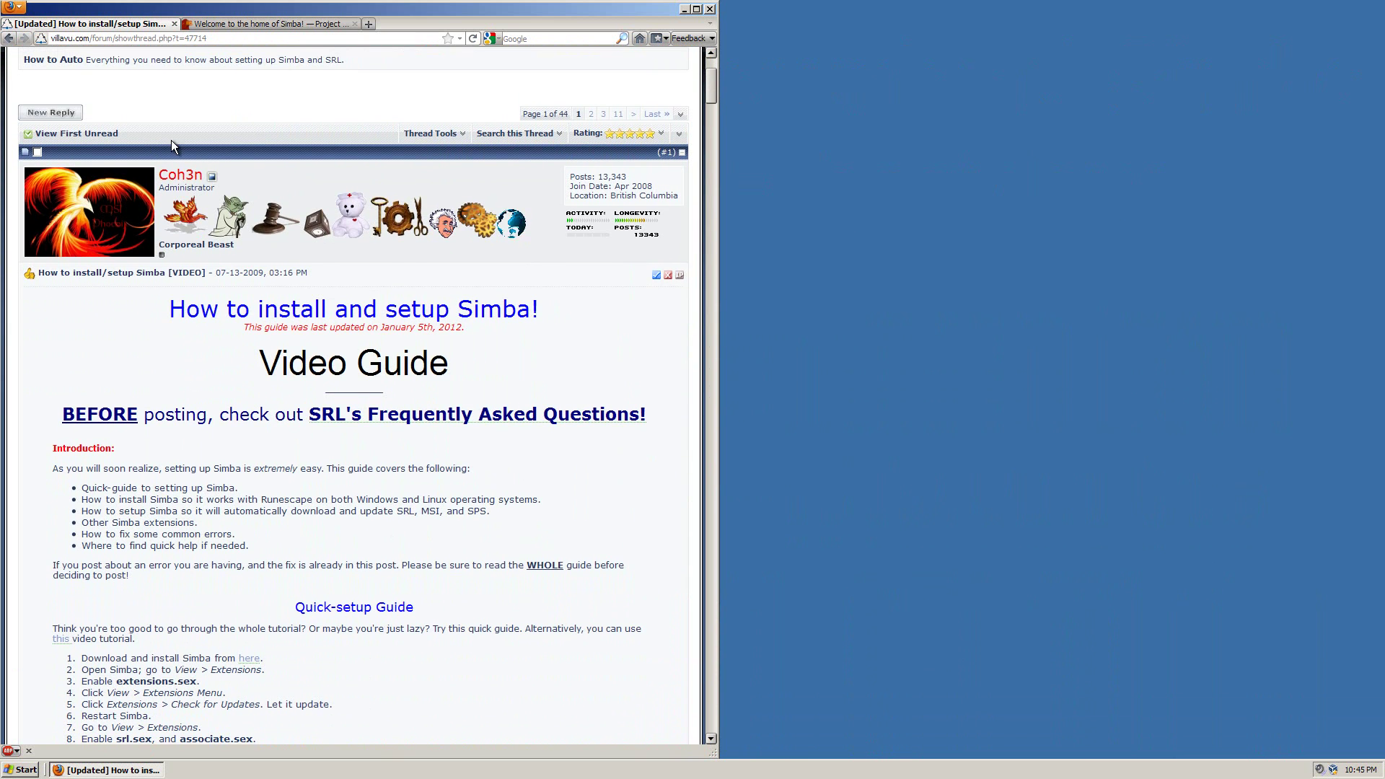
{"action": "left_click_drag", "start_coordinate": [208, 39], "coordinate": [92, 7]}
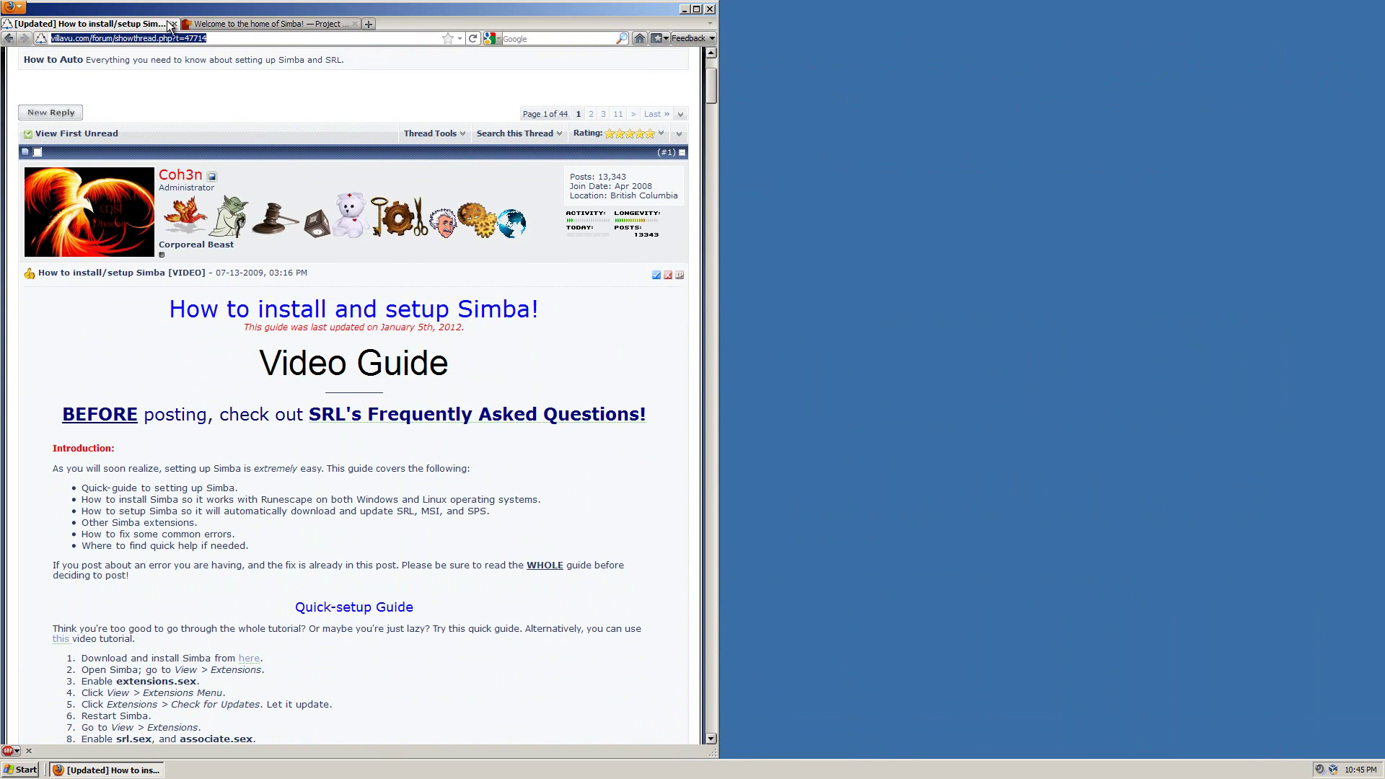
{"action": "scroll", "coordinate": [119, 167], "scroll_direction": "down", "scroll_amount": 6}
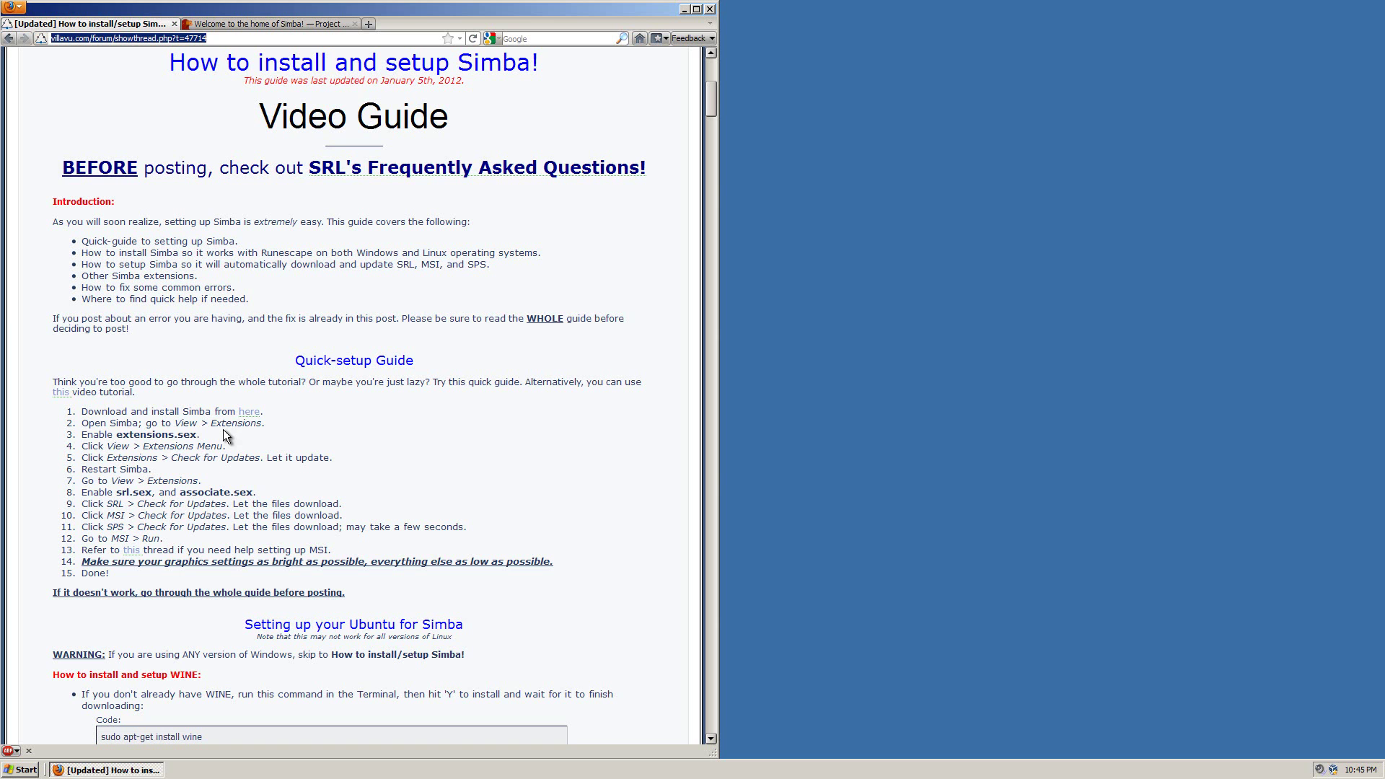
{"action": "scroll", "coordinate": [283, 419], "scroll_direction": "down", "scroll_amount": 4}
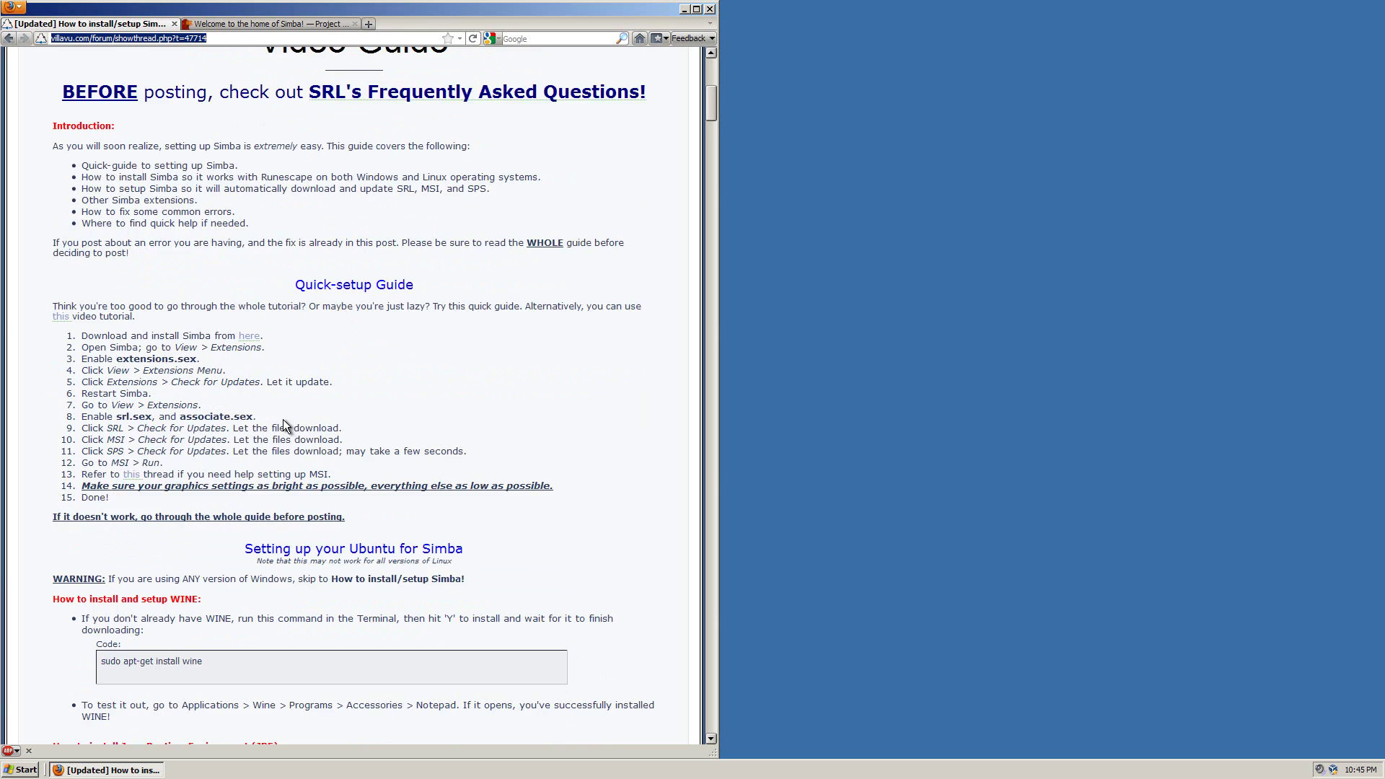
{"action": "left_click_drag", "start_coordinate": [290, 200], "coordinate": [458, 211]}
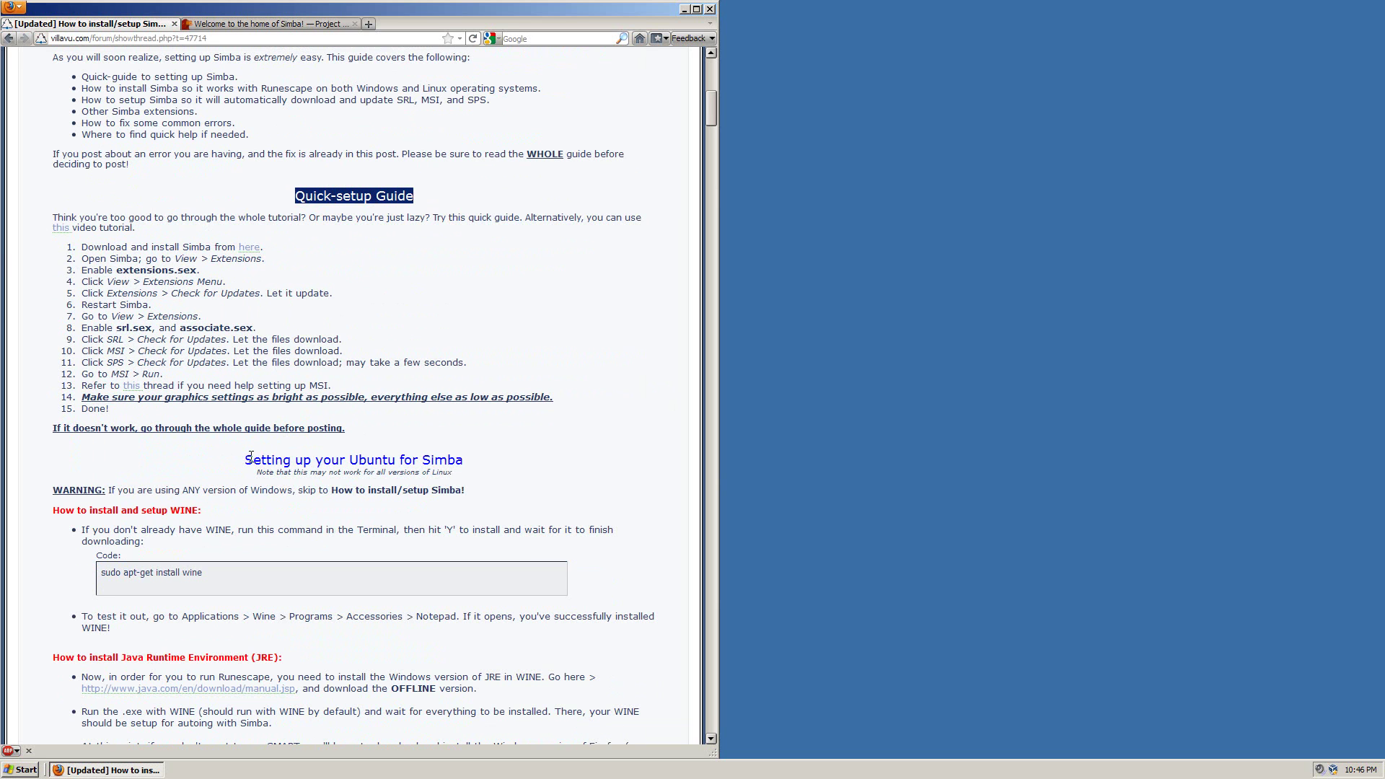
{"action": "left_click_drag", "start_coordinate": [251, 455], "coordinate": [485, 468]}
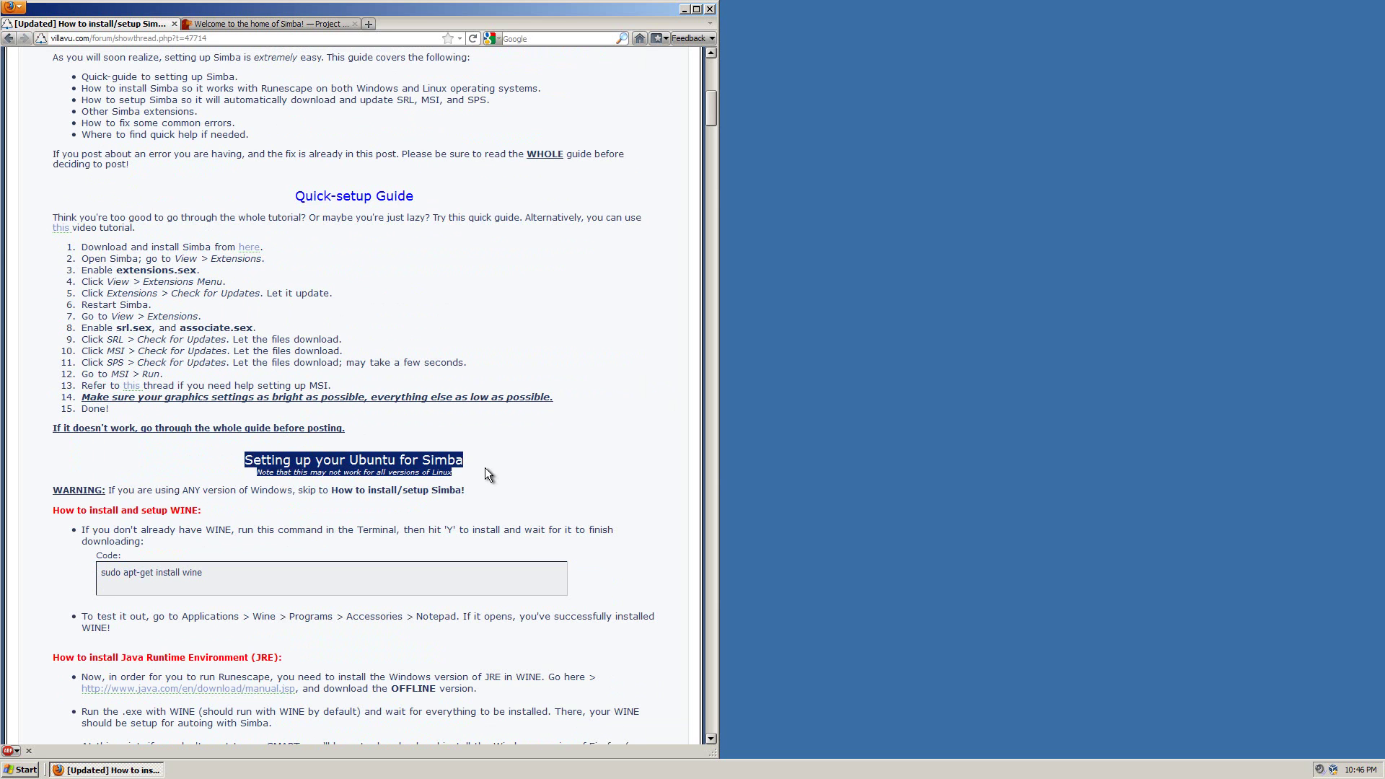
{"action": "scroll", "coordinate": [485, 467], "scroll_direction": "down", "scroll_amount": 2}
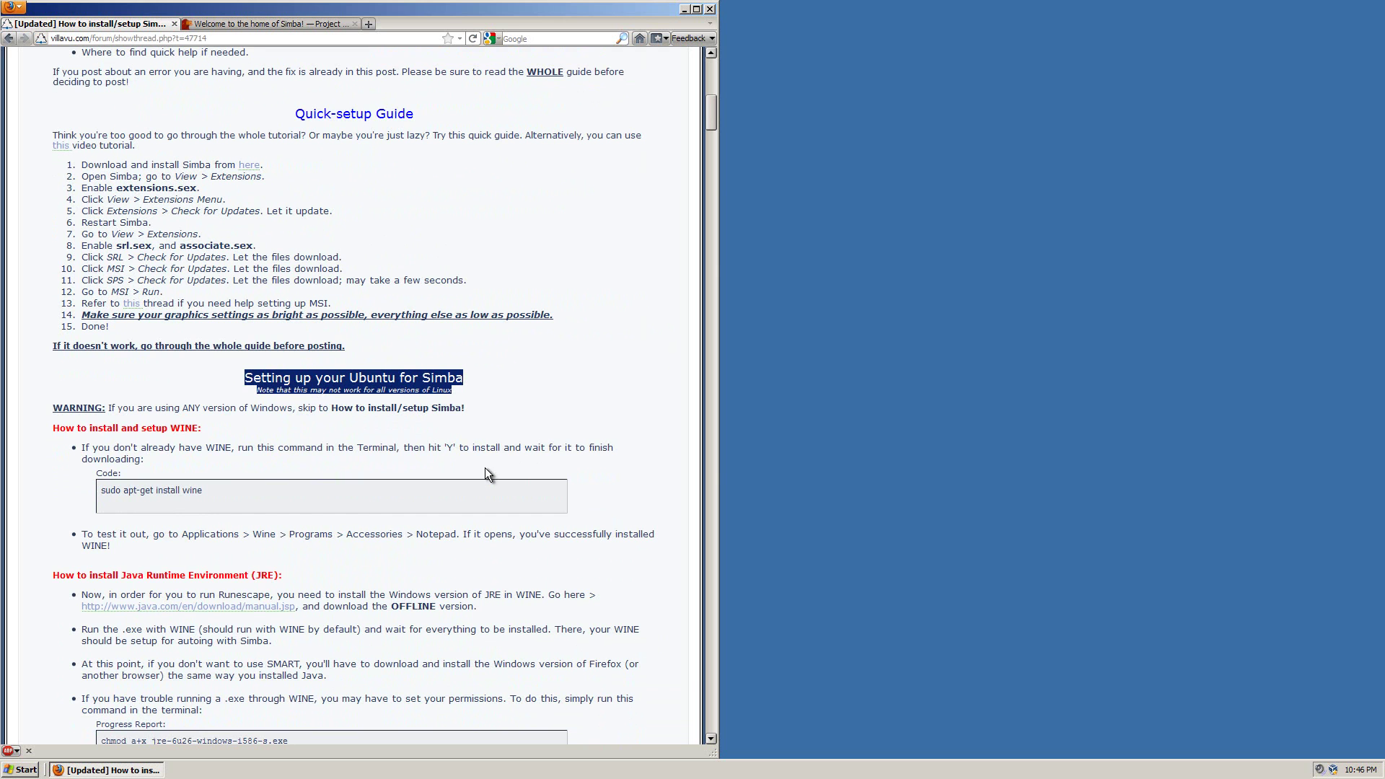
{"action": "scroll", "coordinate": [484, 473], "scroll_direction": "up", "scroll_amount": 4}
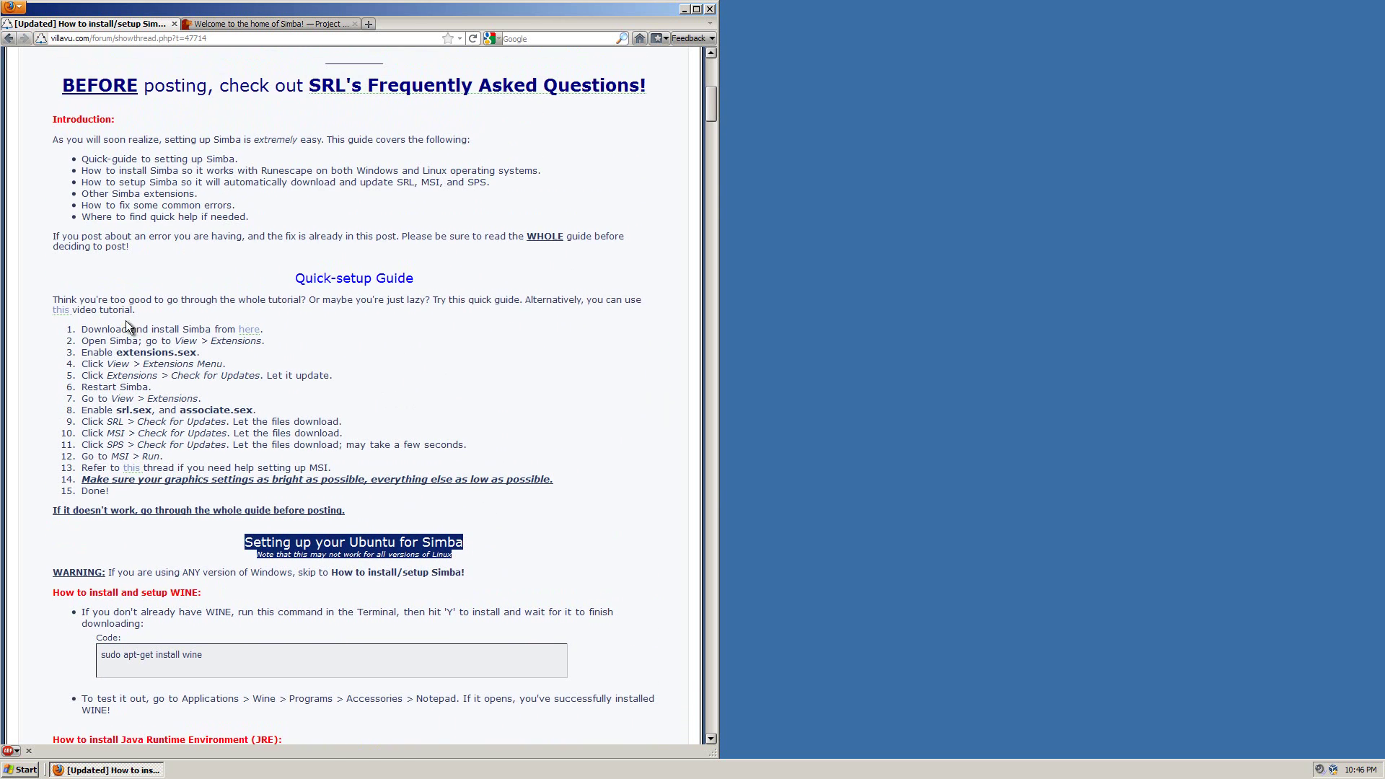
{"action": "left_click_drag", "start_coordinate": [75, 286], "coordinate": [492, 512]}
{"action": "left_click", "coordinate": [491, 513]}
{"action": "scroll", "coordinate": [492, 513], "scroll_direction": "up", "scroll_amount": 2}
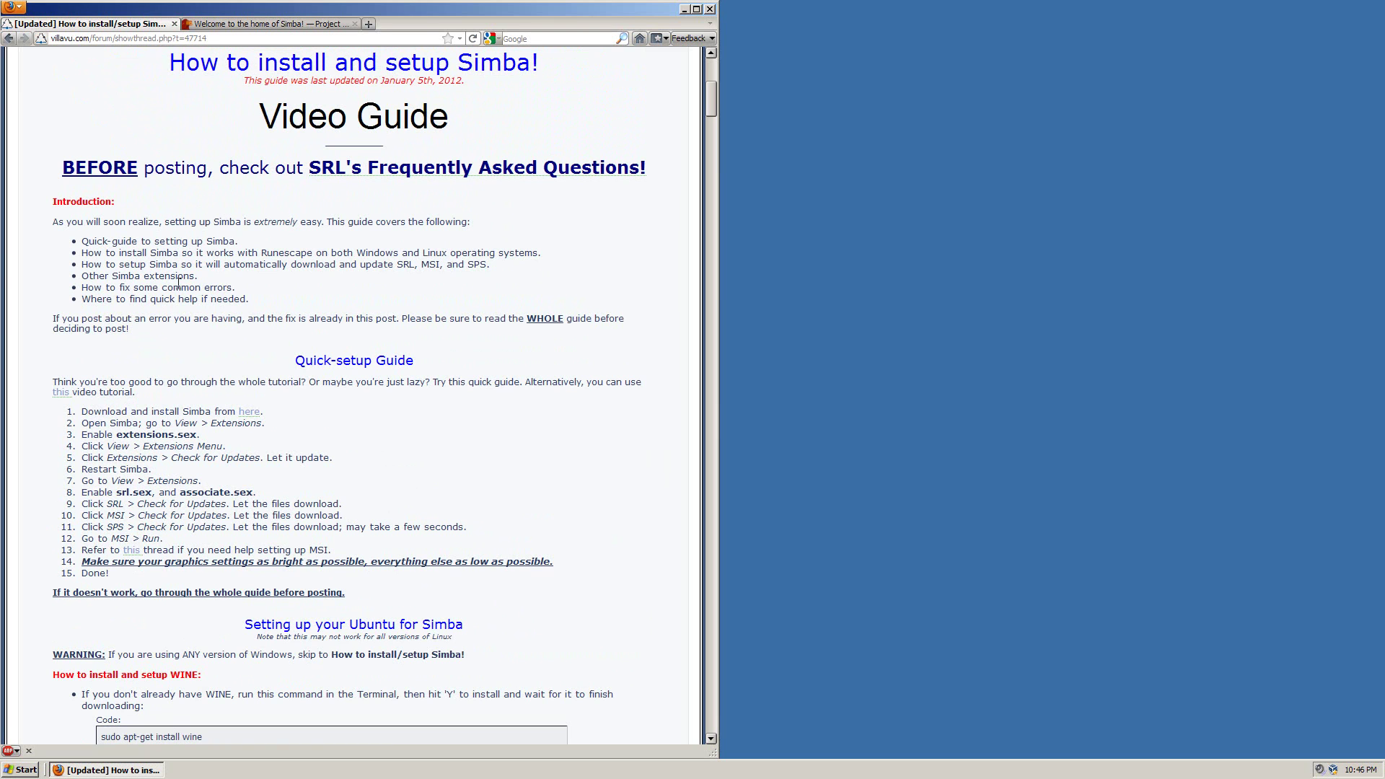
Reopen the Simba download page from the guide's first quick-setup item and load the site's home page, wizzup.org/simba/.
{"action": "middle_click", "coordinate": [278, 24]}
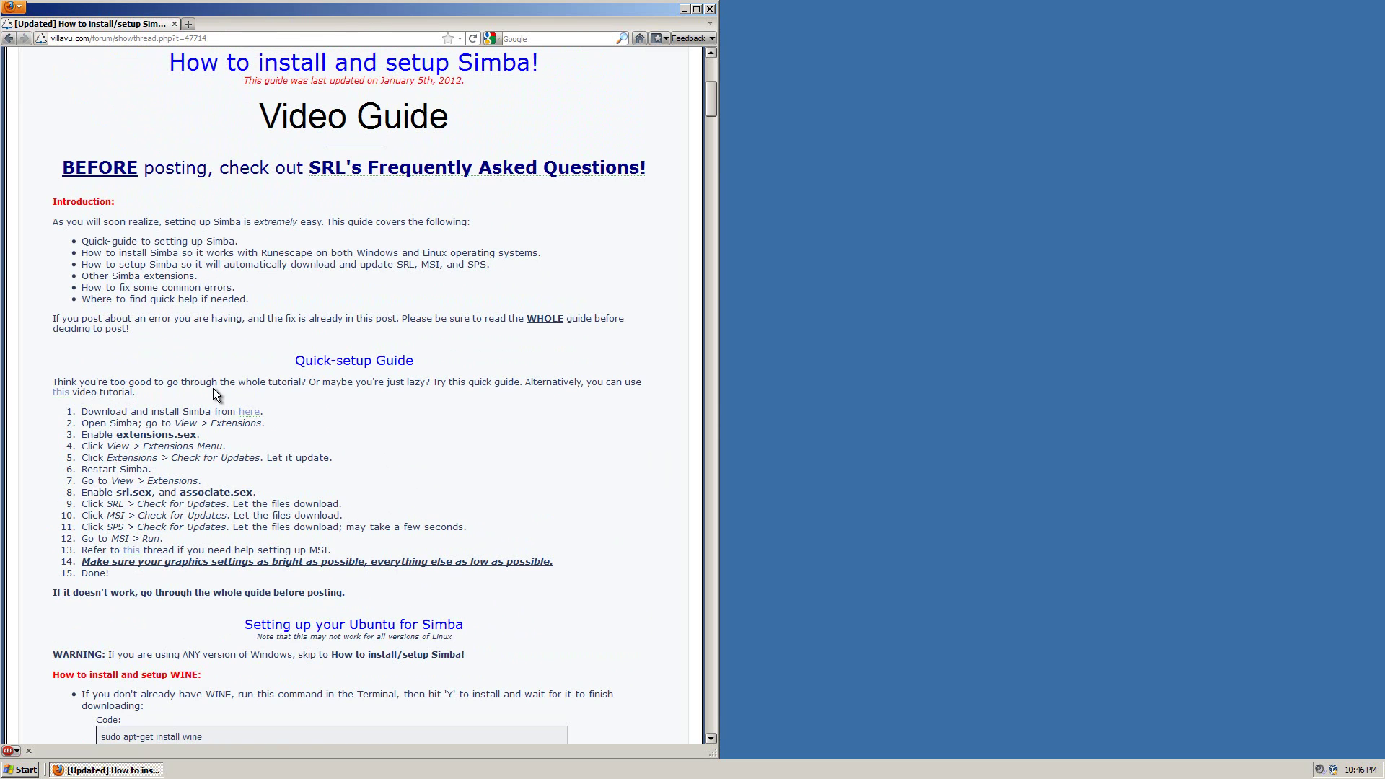
{"action": "middle_click", "coordinate": [249, 414]}
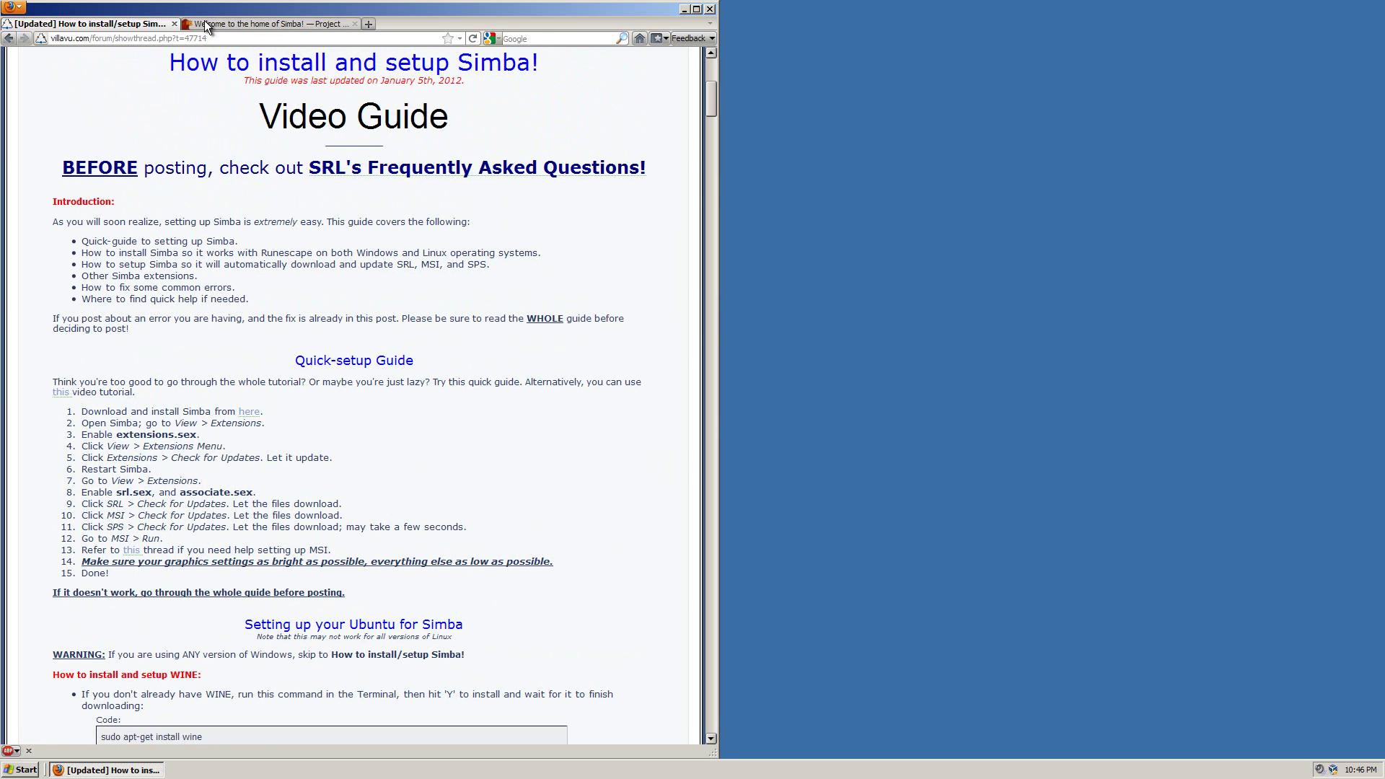
{"action": "left_click", "coordinate": [205, 22]}
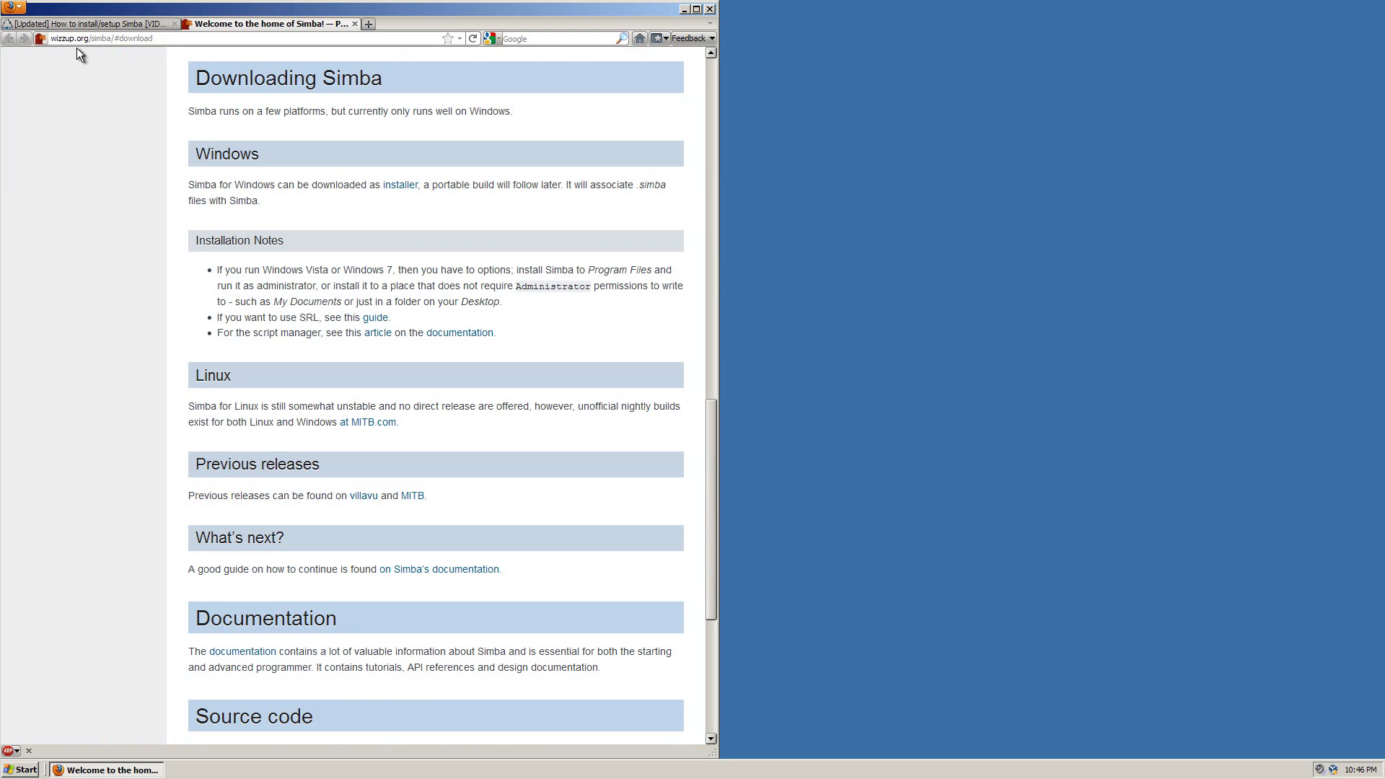
{"action": "left_click", "coordinate": [115, 39]}
{"action": "left_click_drag", "start_coordinate": [116, 39], "coordinate": [265, 49]}
{"action": "key", "text": "Delete"}
{"action": "key", "text": "Return"}
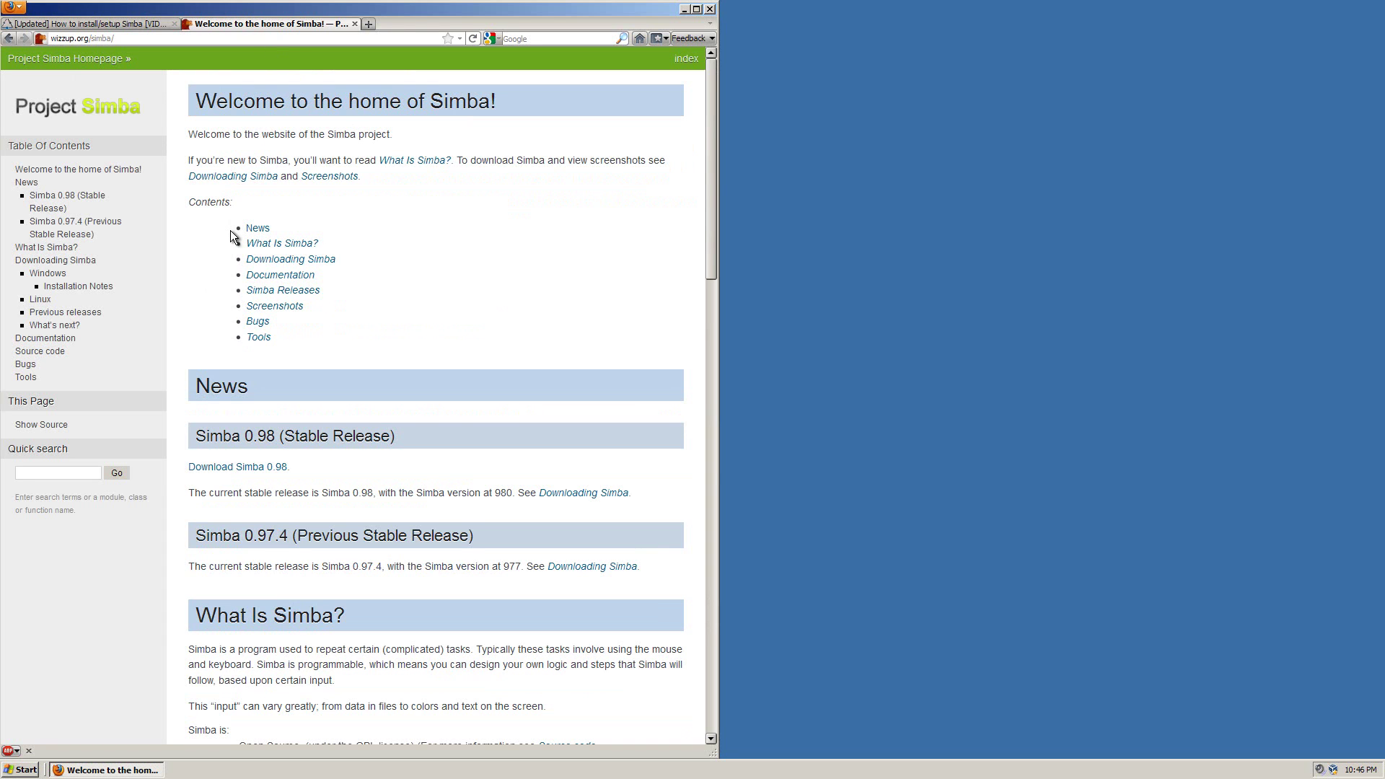
Download the Simba 0.98 stable release installer, save SimbaInstaller.exe and clear the download list.
{"action": "left_click_drag", "start_coordinate": [293, 466], "coordinate": [175, 469]}
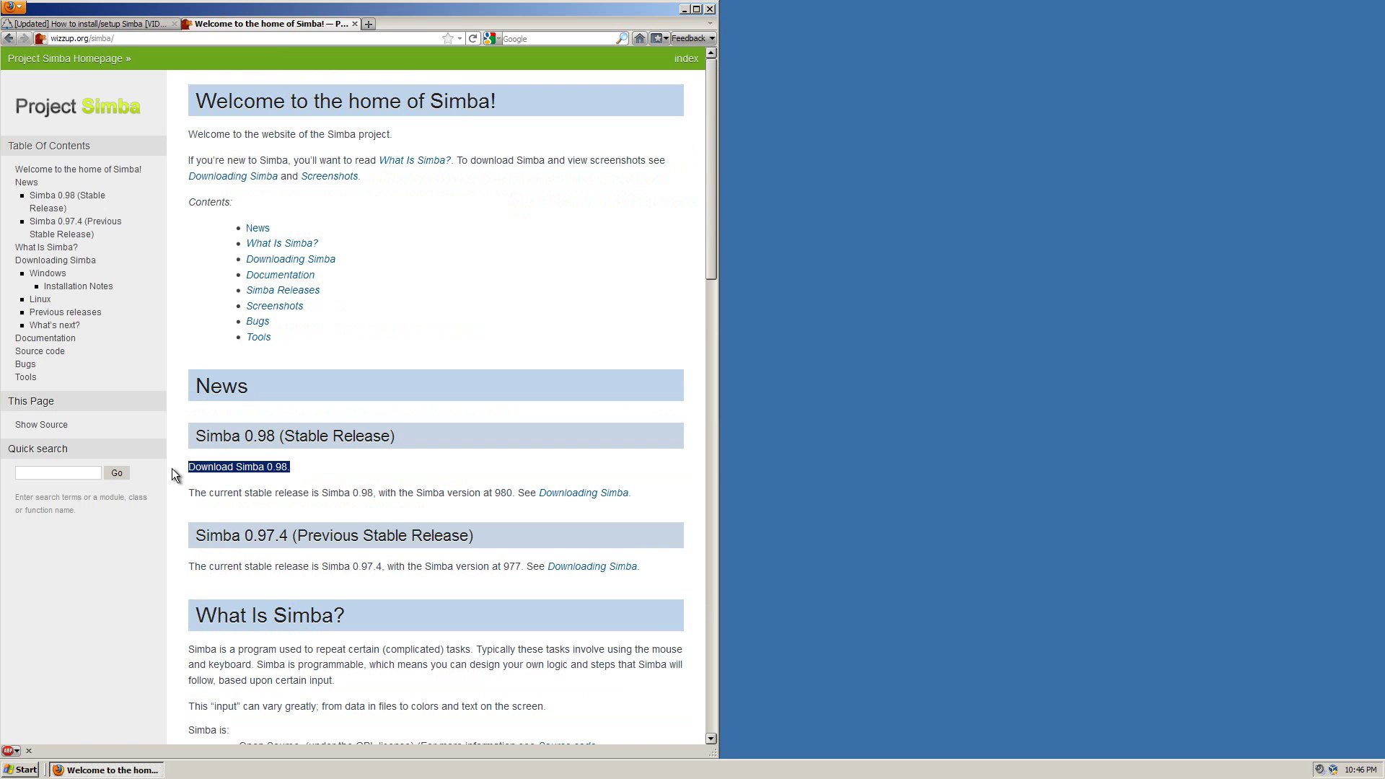
{"action": "left_click", "coordinate": [195, 477]}
{"action": "left_click", "coordinate": [225, 469]}
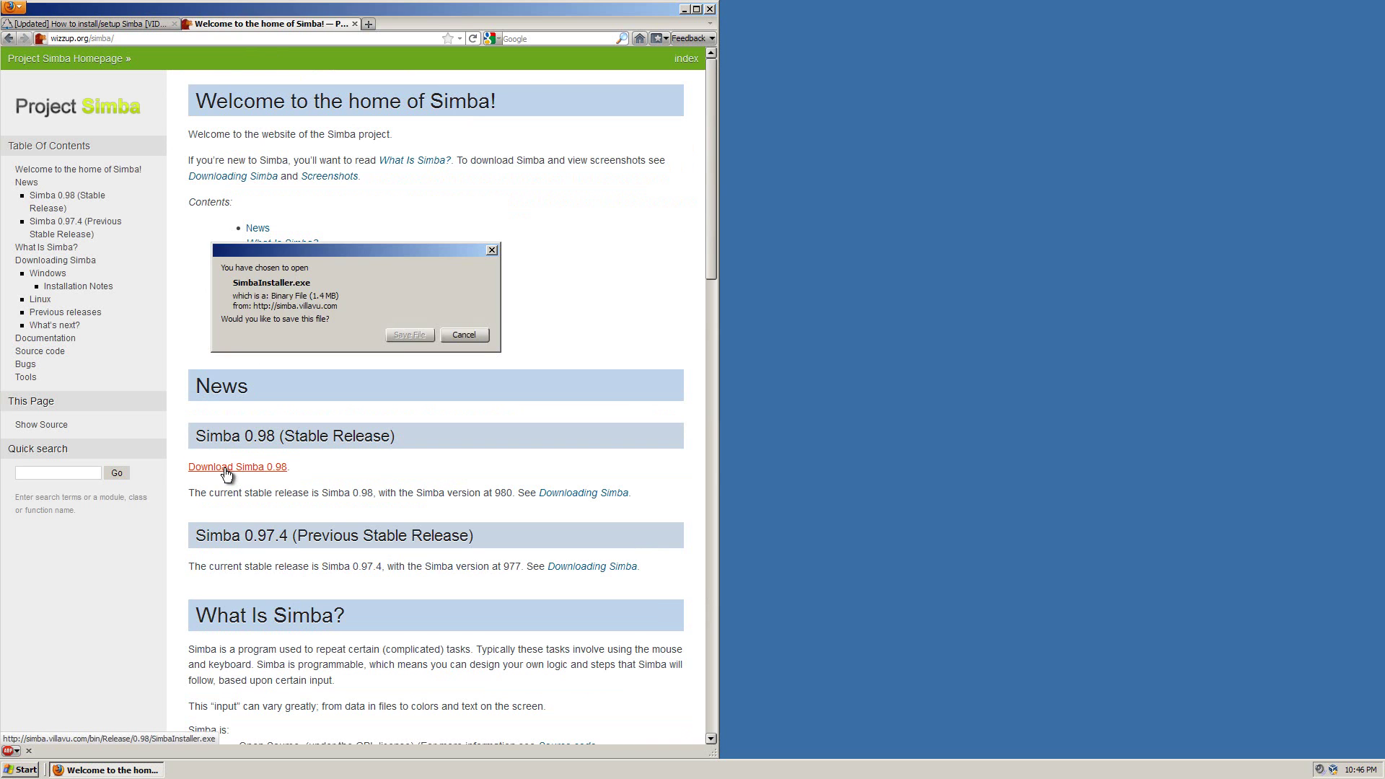
{"action": "left_click", "coordinate": [398, 337]}
{"action": "left_click", "coordinate": [279, 488]}
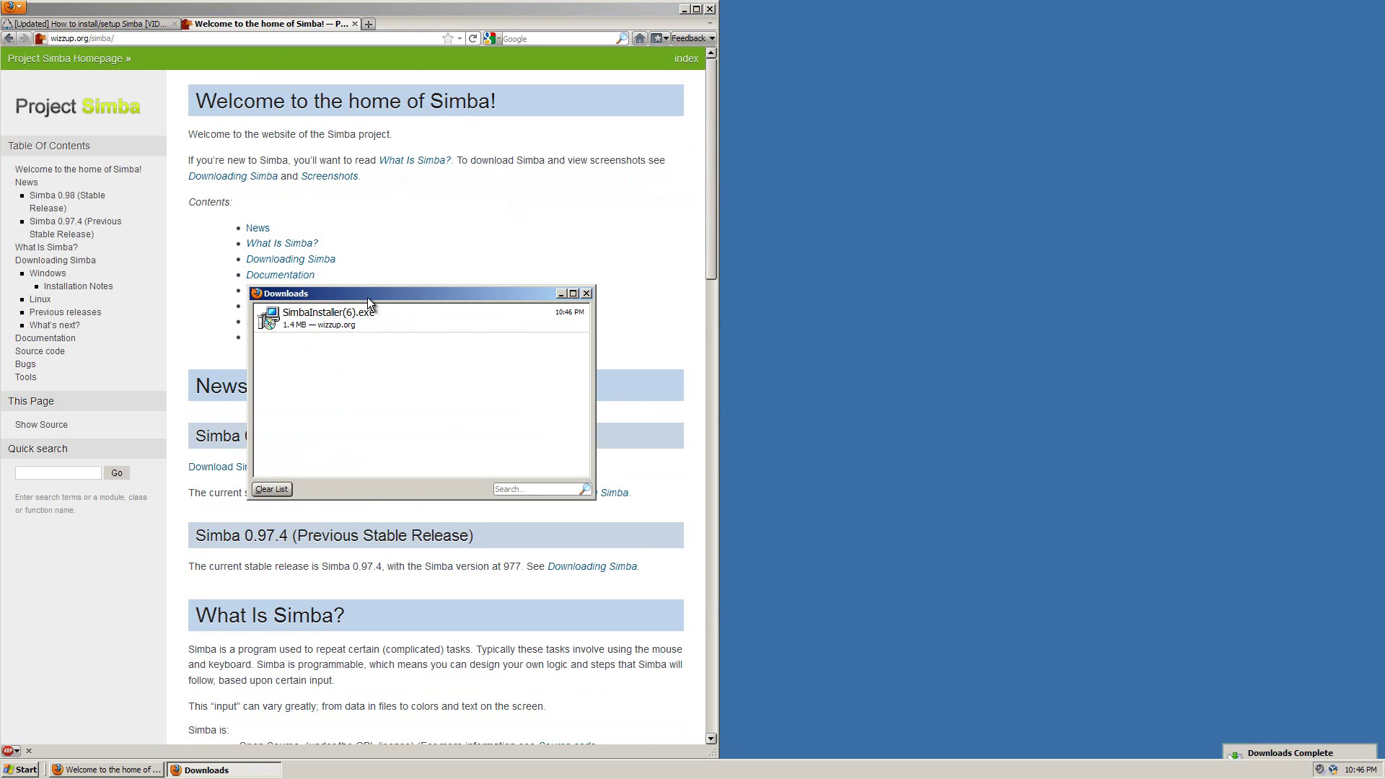
Run the downloaded Simba installer and accept C:\Simba as the destination folder.
{"action": "double_click", "coordinate": [365, 319]}
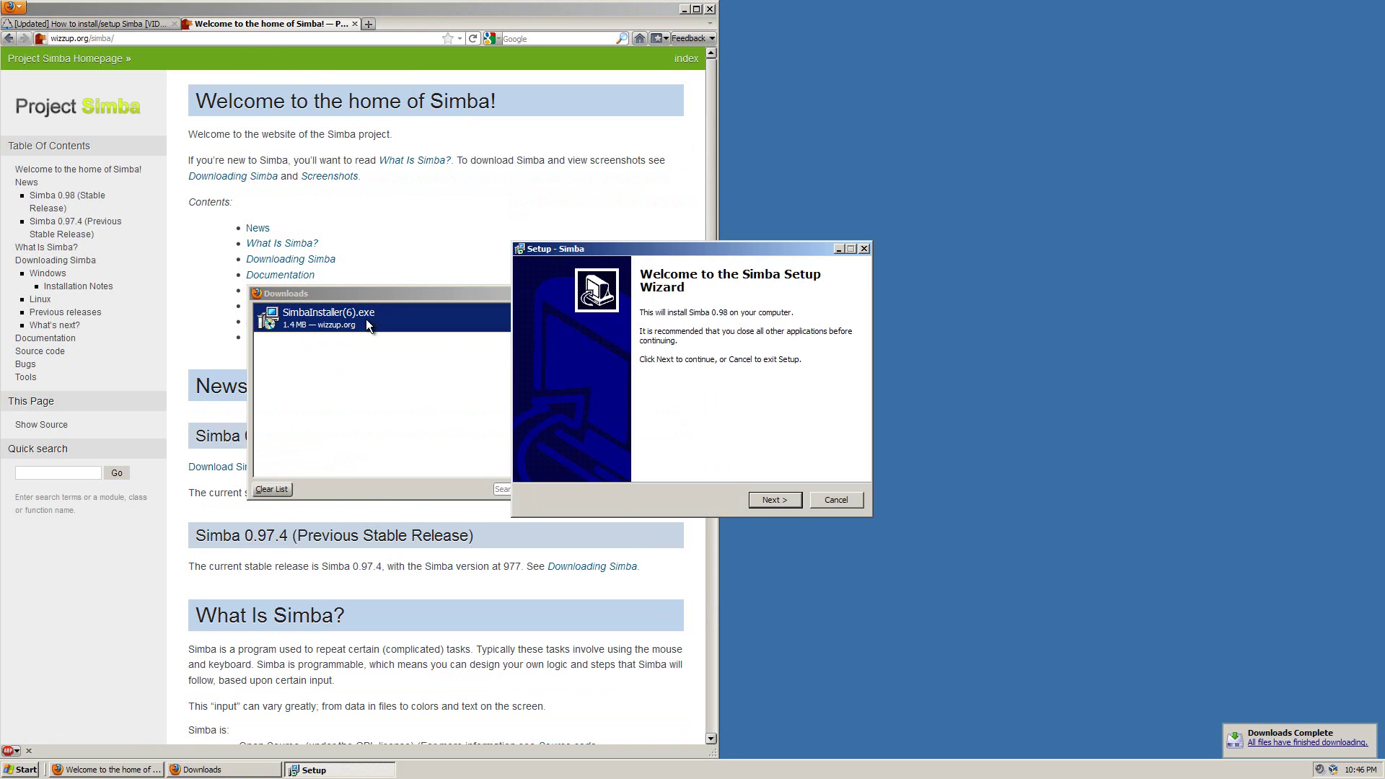
{"action": "left_click", "coordinate": [776, 500]}
{"action": "left_click", "coordinate": [627, 365]}
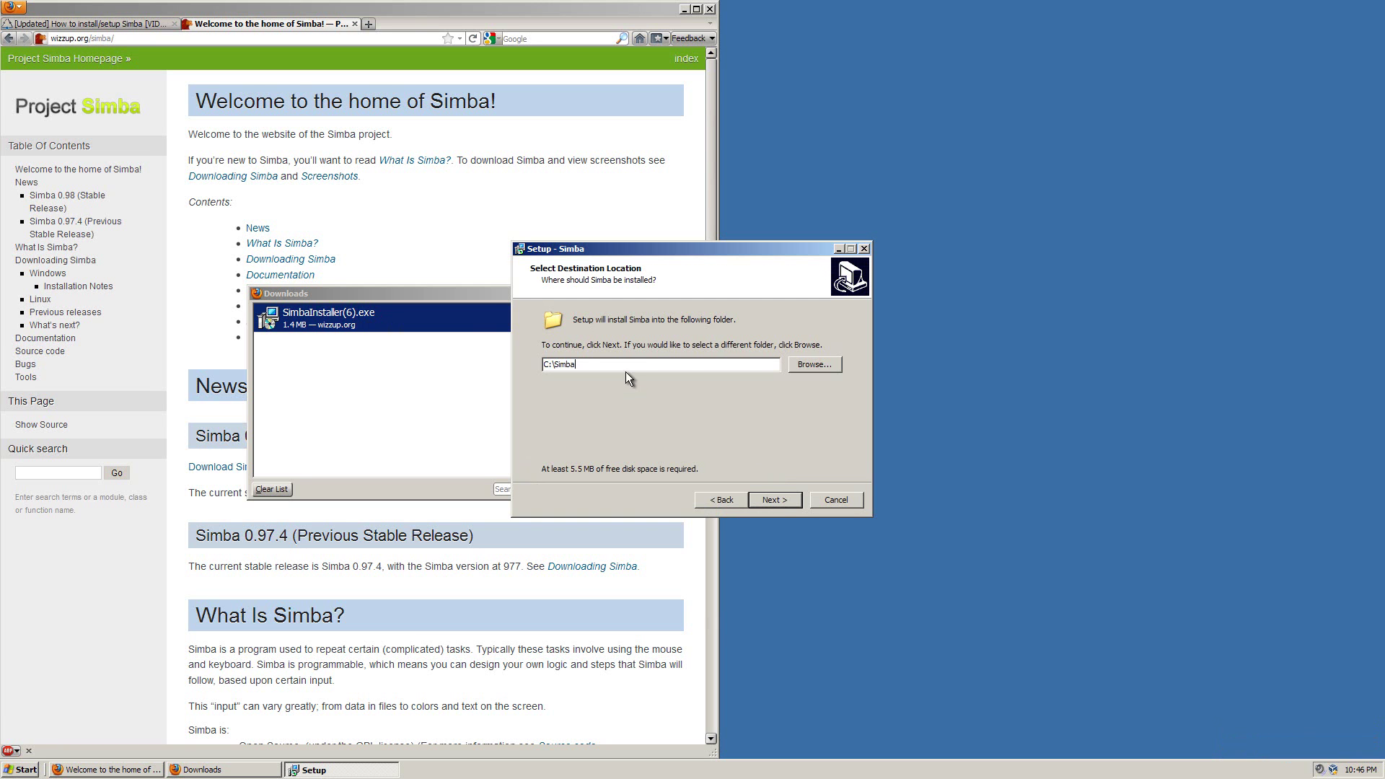
{"action": "left_click_drag", "start_coordinate": [627, 365], "coordinate": [466, 370]}
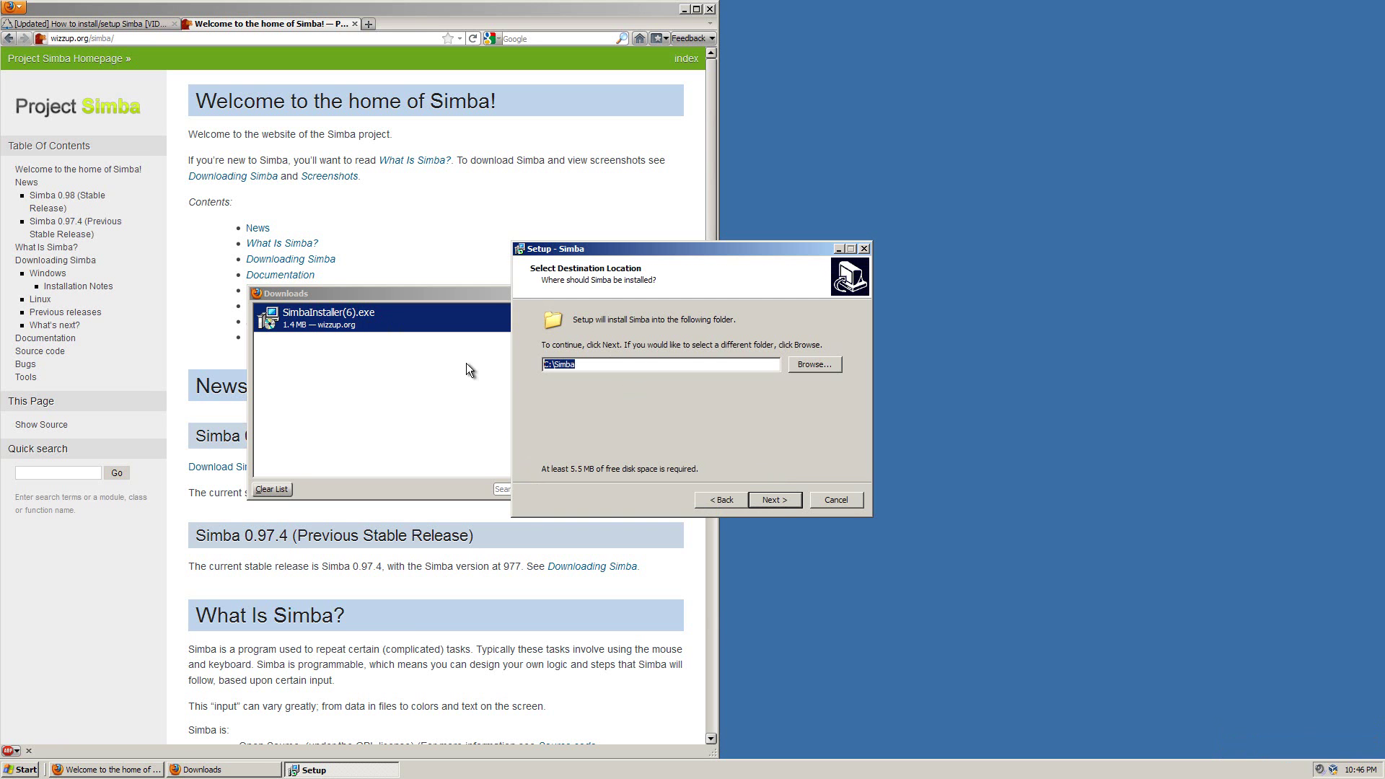
{"action": "left_click", "coordinate": [587, 366]}
{"action": "left_click_drag", "start_coordinate": [591, 366], "coordinate": [528, 365]}
{"action": "left_click", "coordinate": [761, 501]}
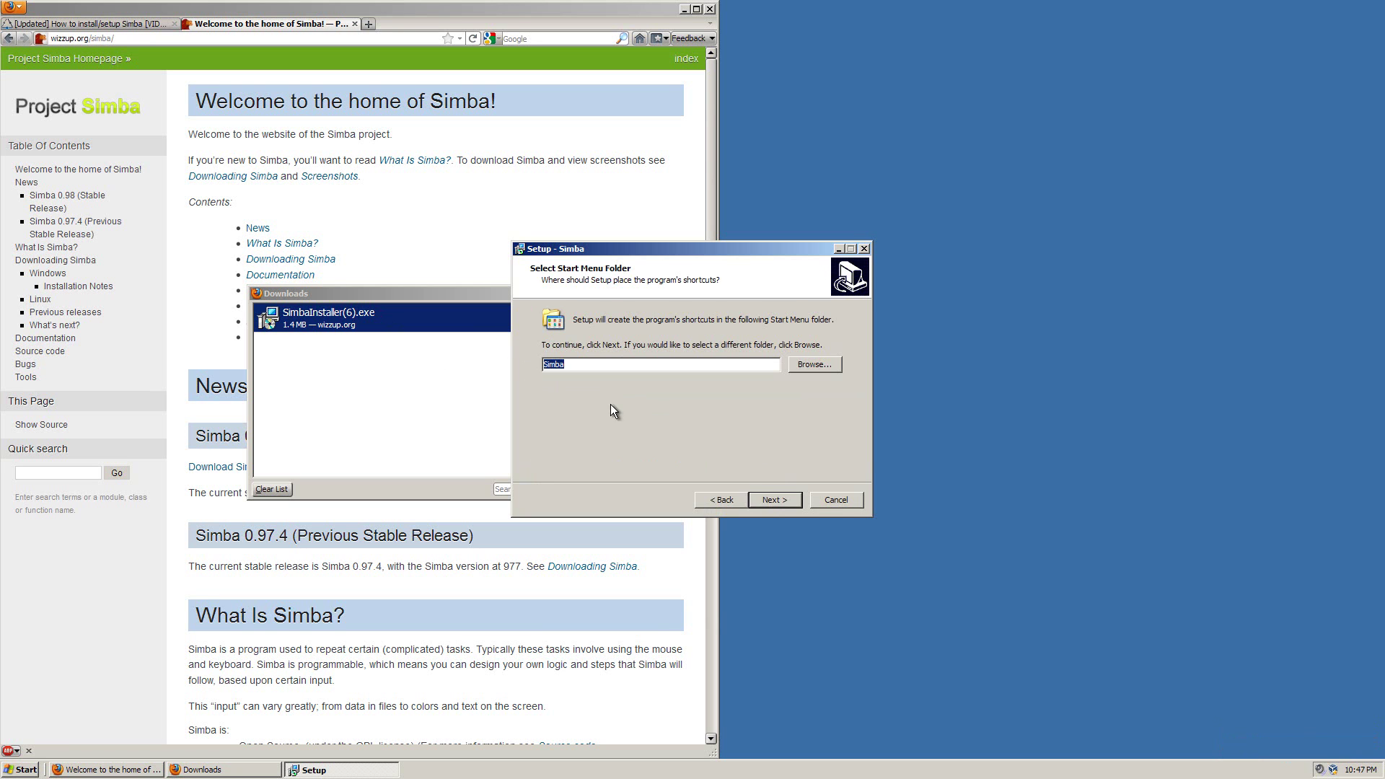
Install Simba with the Start Menu folder Simba and a desktop icon, and finish setup with Launch Simba enabled.
{"action": "left_click", "coordinate": [785, 498]}
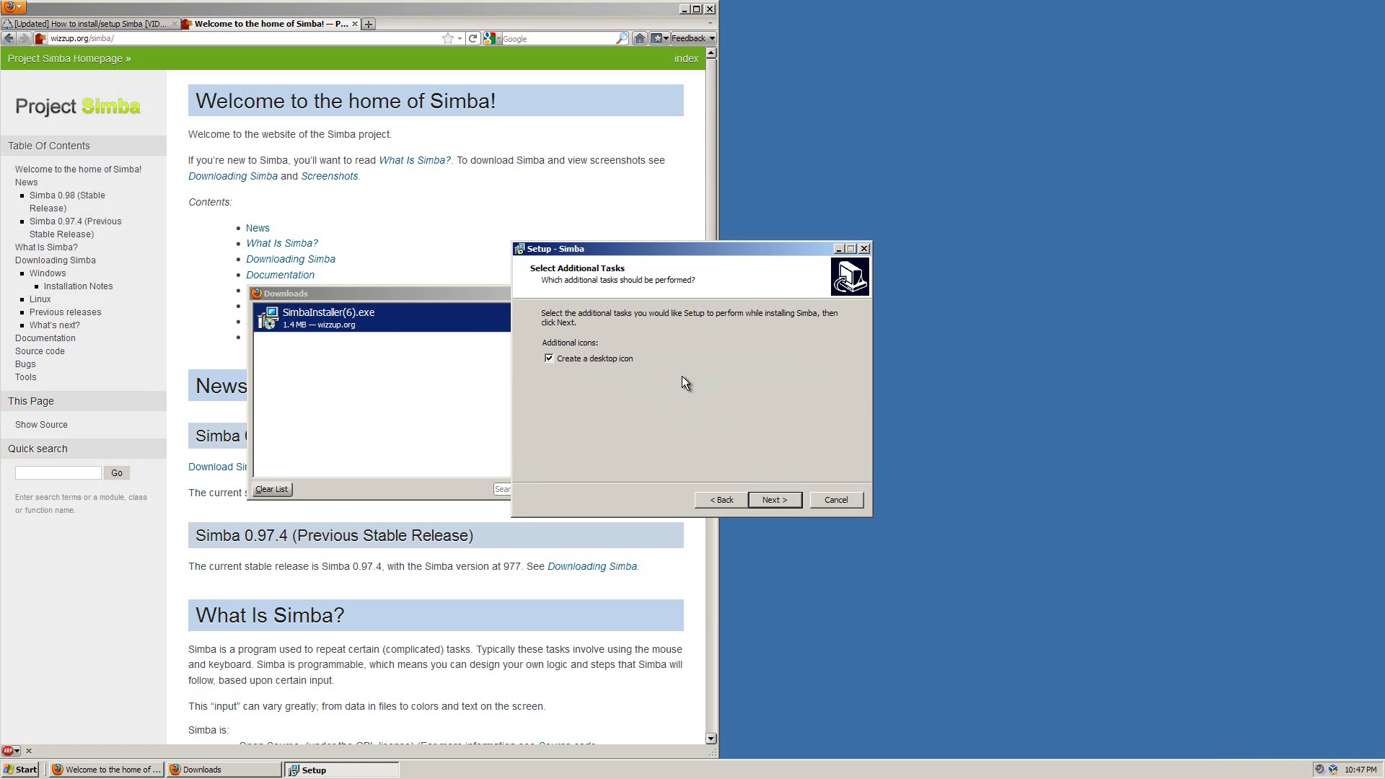
{"action": "left_click", "coordinate": [772, 499]}
{"action": "left_click", "coordinate": [773, 499]}
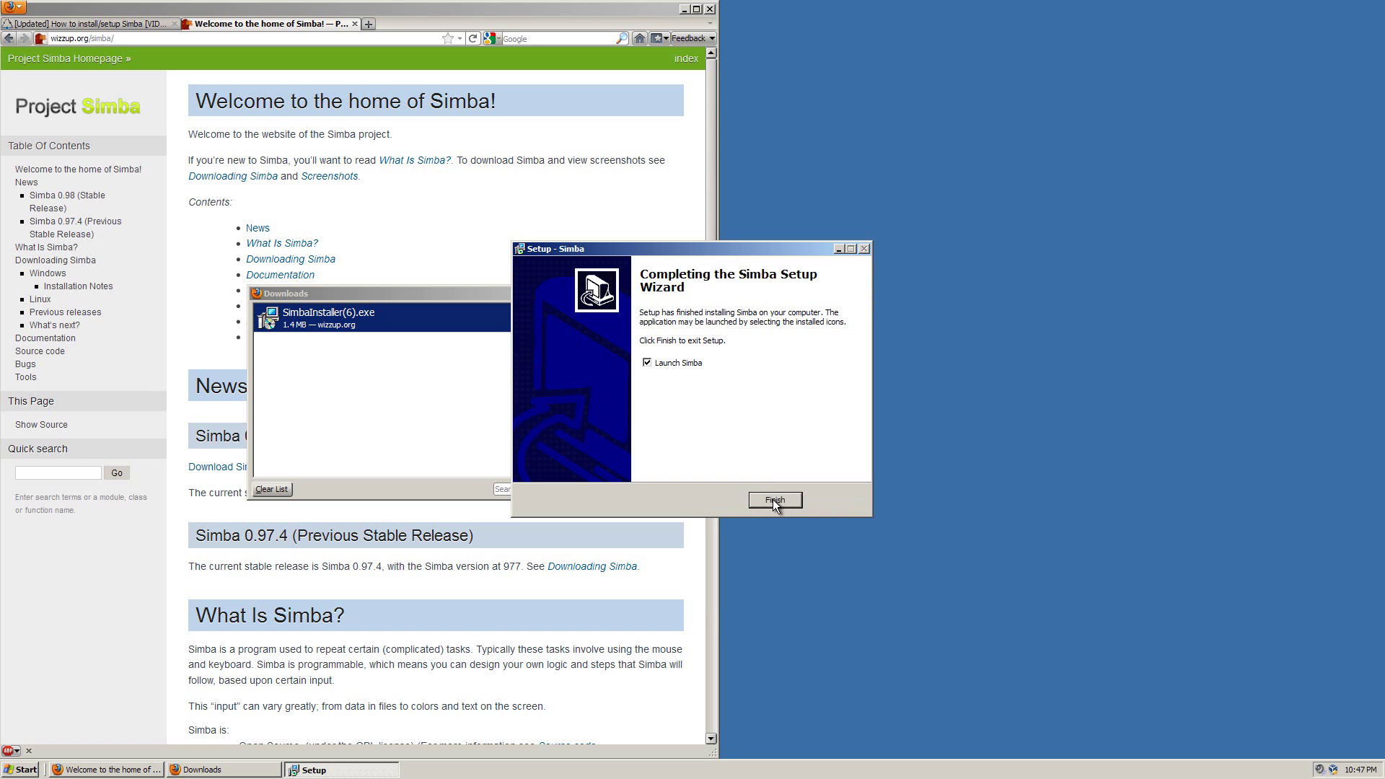
{"action": "left_click", "coordinate": [774, 500]}
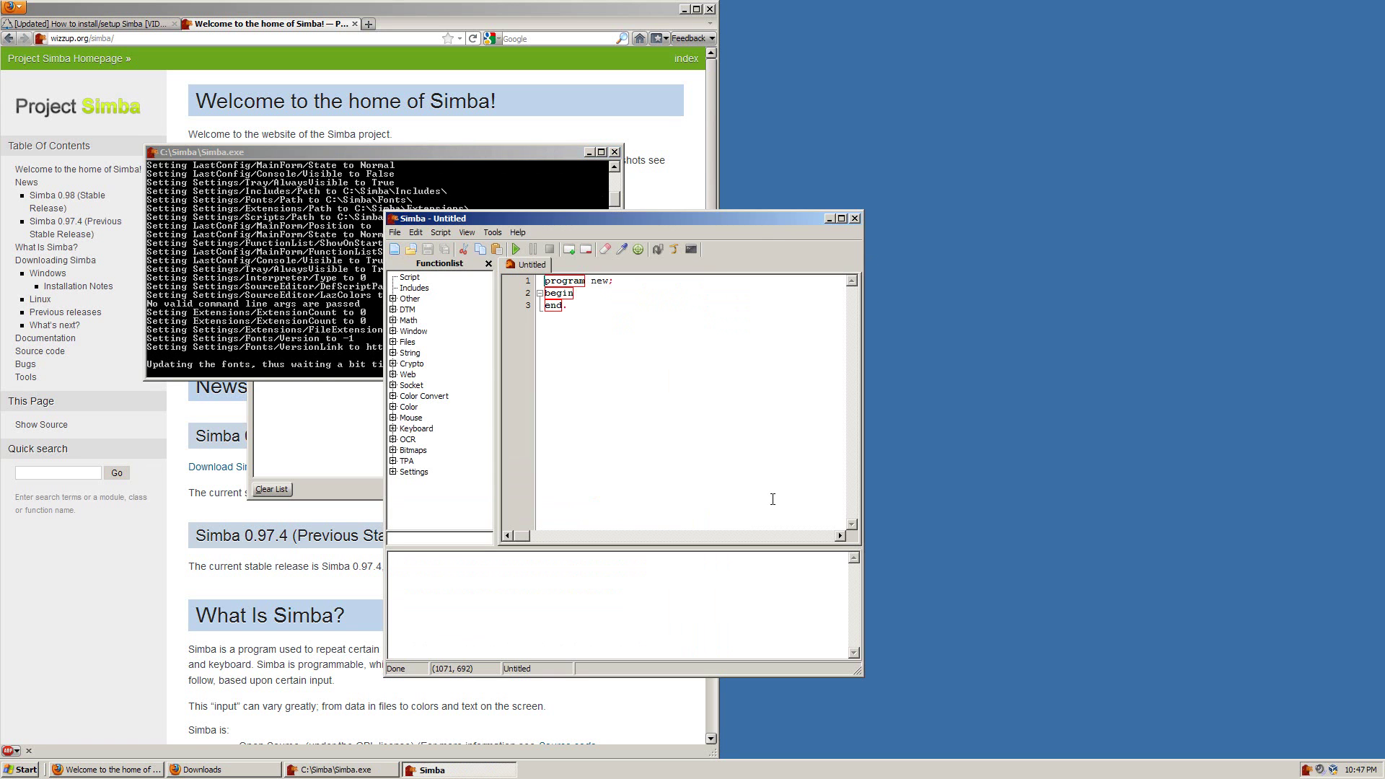
Move the Simba editor window clear of its console window and hide the console.
{"action": "left_click_drag", "start_coordinate": [522, 219], "coordinate": [717, 147]}
{"action": "left_click", "coordinate": [433, 274]}
{"action": "mouse_move", "coordinate": [297, 151]}
{"action": "left_mouse_down"}
{"action": "mouse_move", "coordinate": [252, 184]}
{"action": "mouse_move", "coordinate": [306, 160]}
{"action": "mouse_move", "coordinate": [300, 150]}
{"action": "left_mouse_up"}
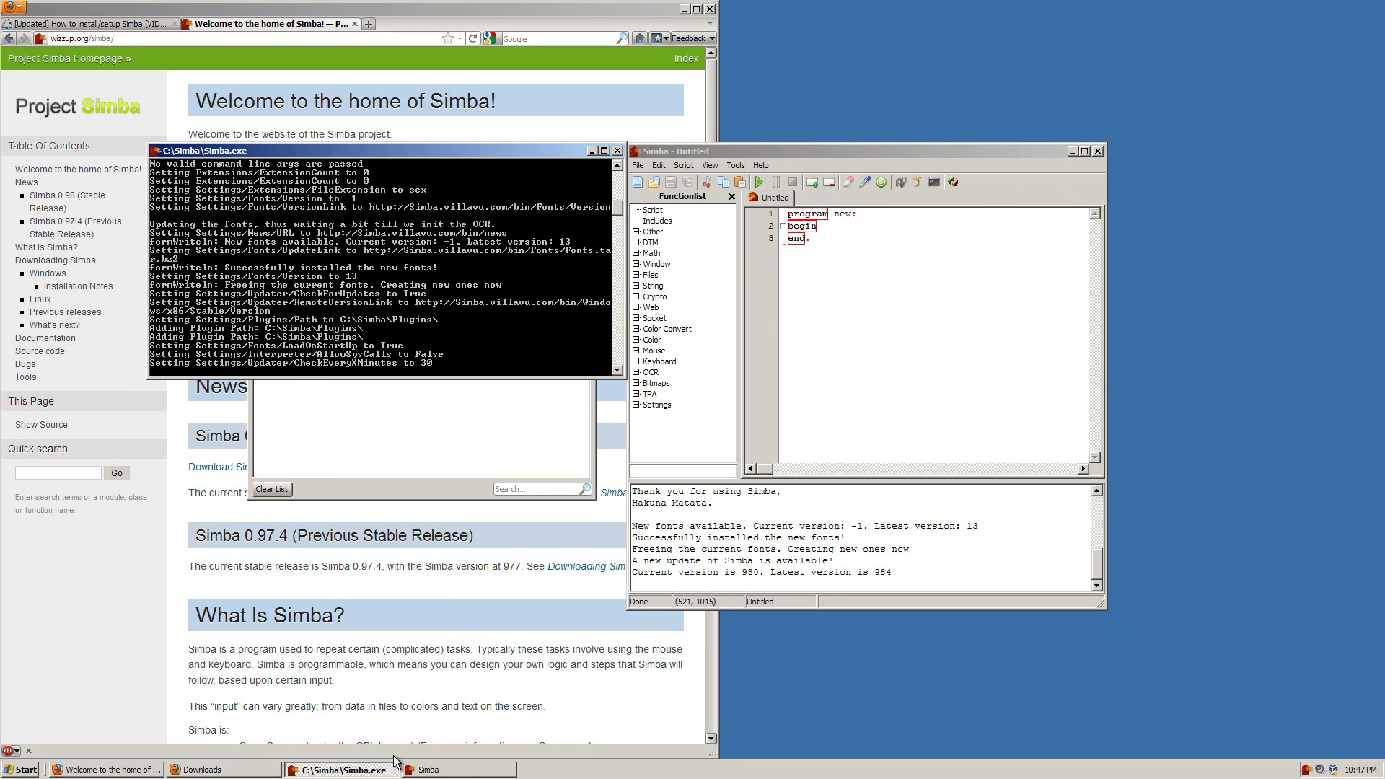
{"action": "left_click", "coordinate": [437, 771]}
{"action": "left_click", "coordinate": [361, 769]}
{"action": "left_click", "coordinate": [916, 151]}
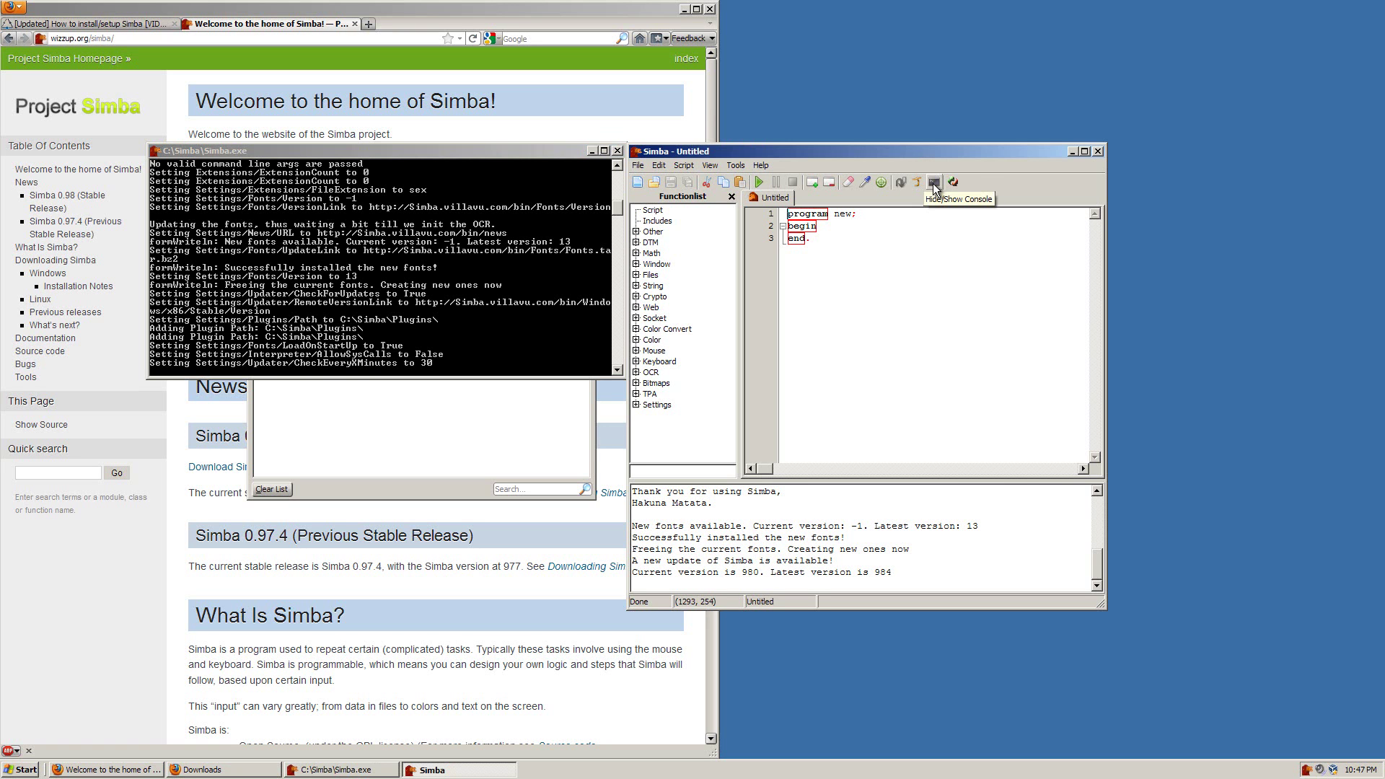
{"action": "left_click", "coordinate": [933, 183]}
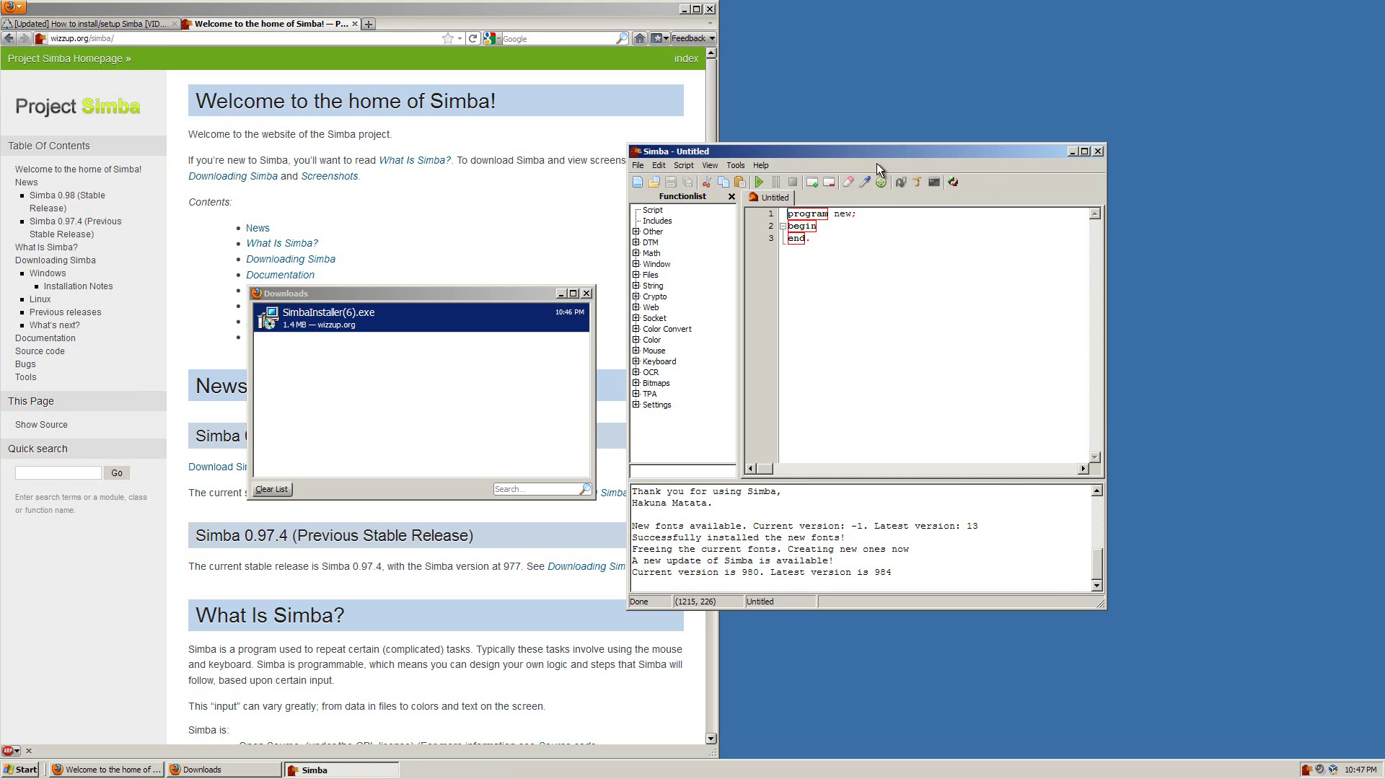
Close the Downloads window and move the Simba window over the browser.
{"action": "left_click_drag", "start_coordinate": [875, 156], "coordinate": [859, 121]}
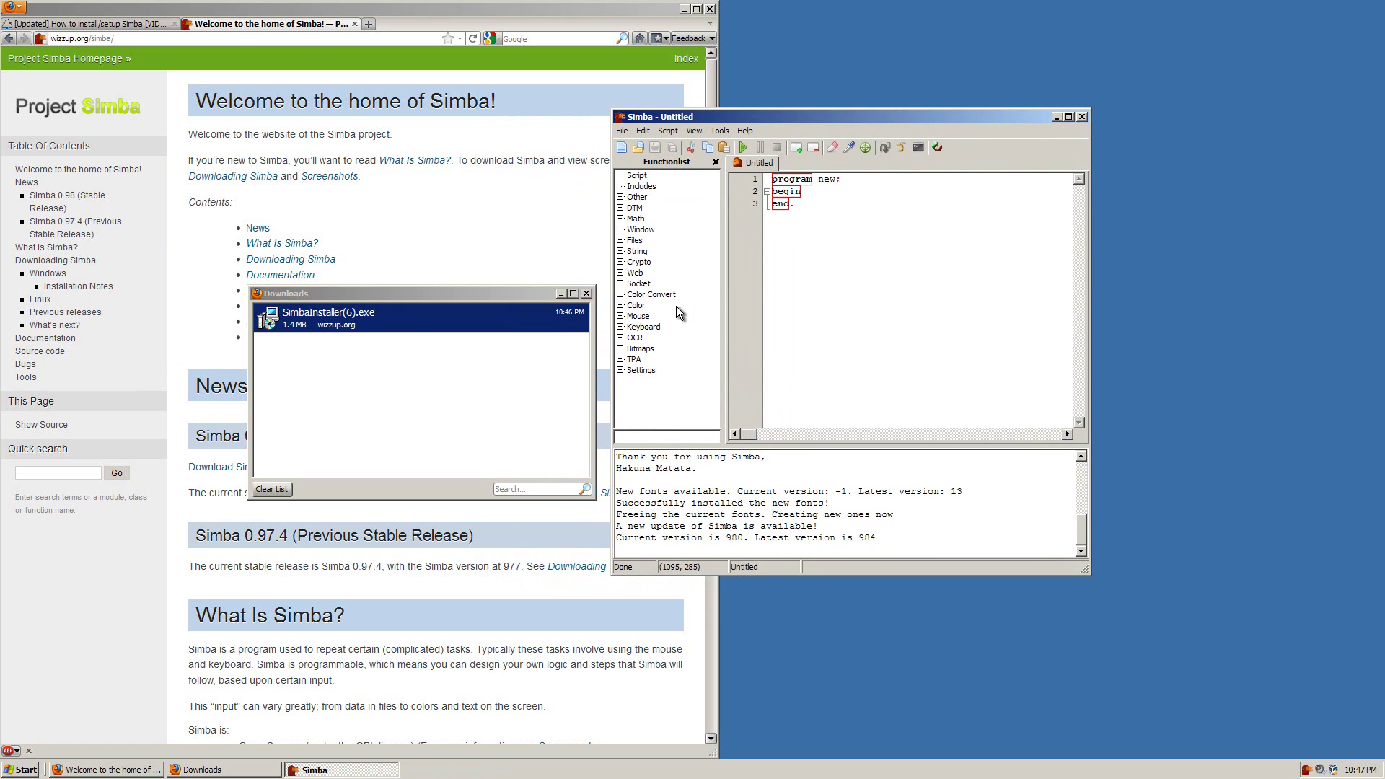
{"action": "left_click", "coordinate": [586, 292]}
{"action": "left_click_drag", "start_coordinate": [711, 121], "coordinate": [362, 204]}
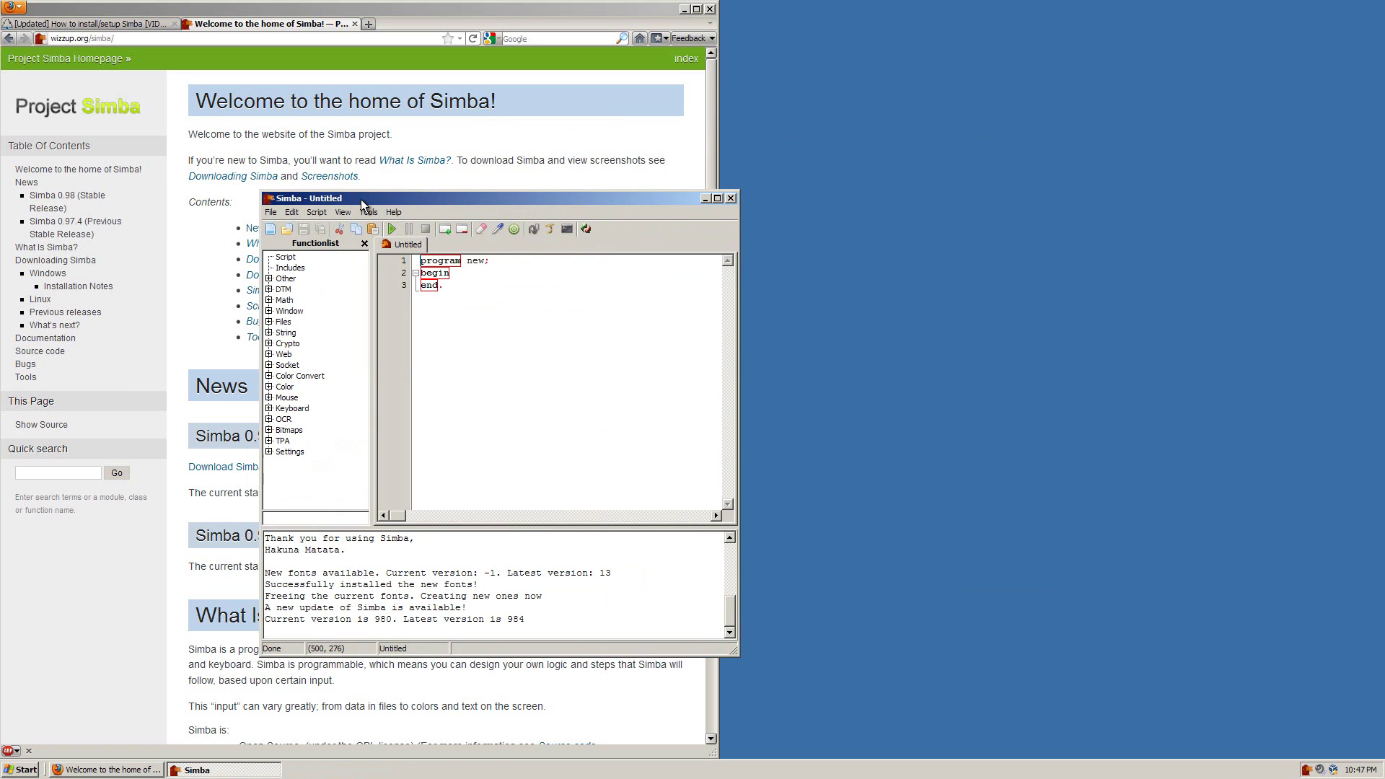
Show and hide the Simba console once more, and place the Simba window on the empty desktop beside the browser.
{"action": "left_click", "coordinate": [567, 227]}
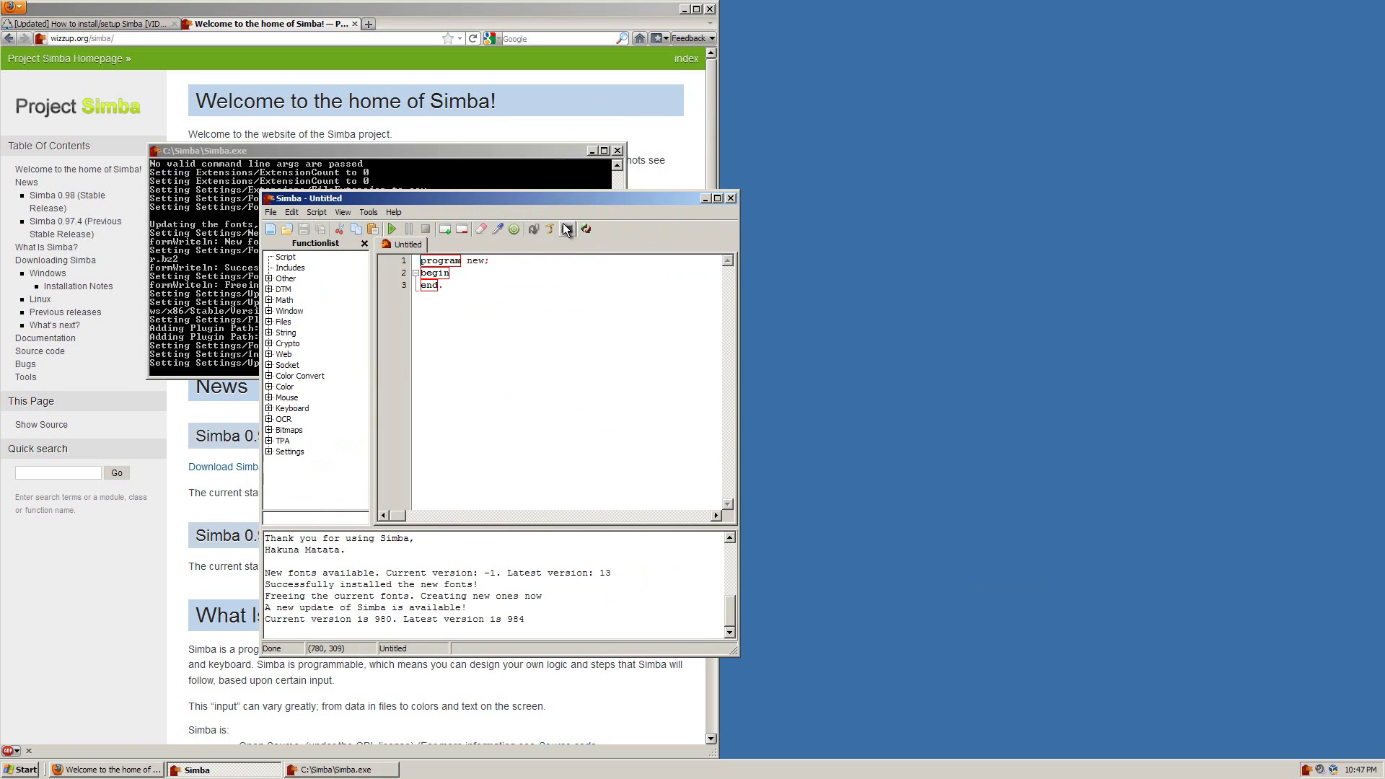
{"action": "left_click", "coordinate": [567, 228]}
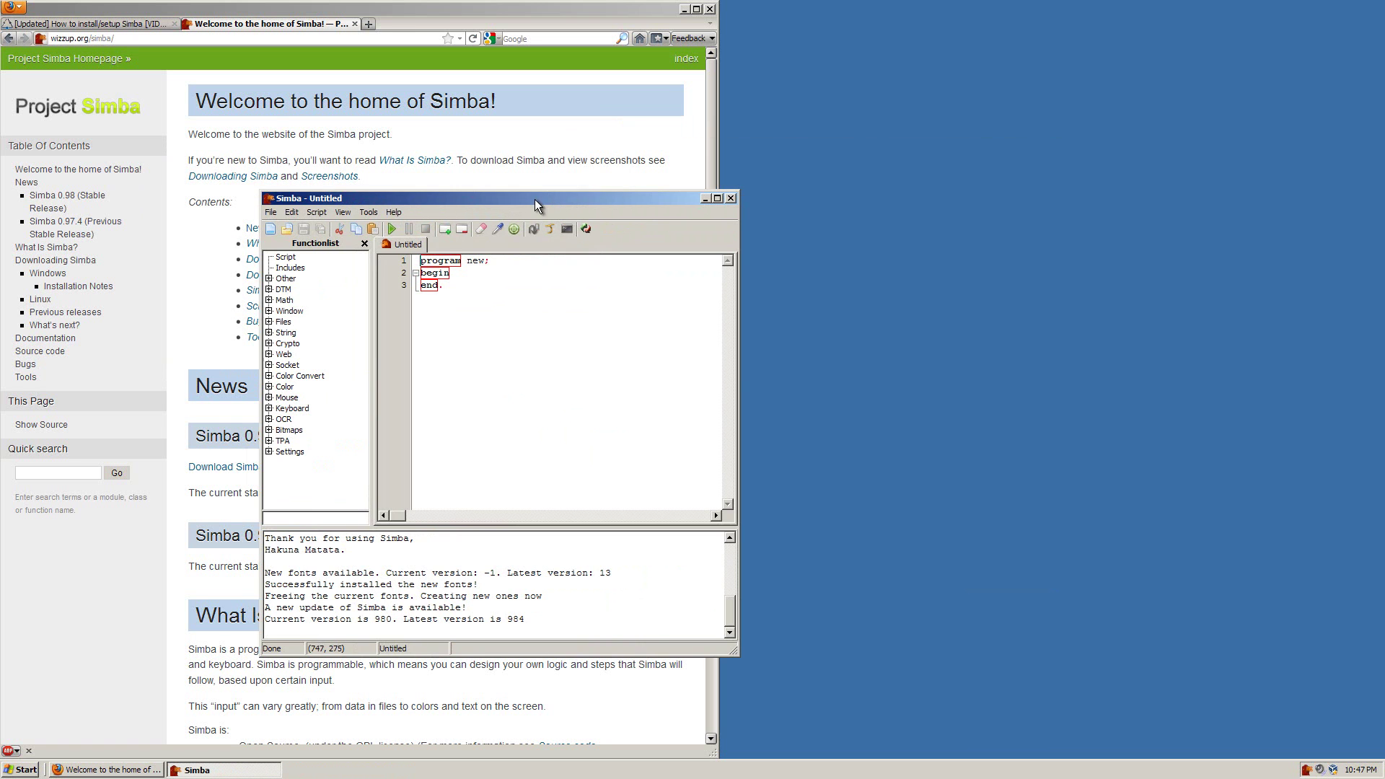
{"action": "left_click_drag", "start_coordinate": [534, 199], "coordinate": [997, 129]}
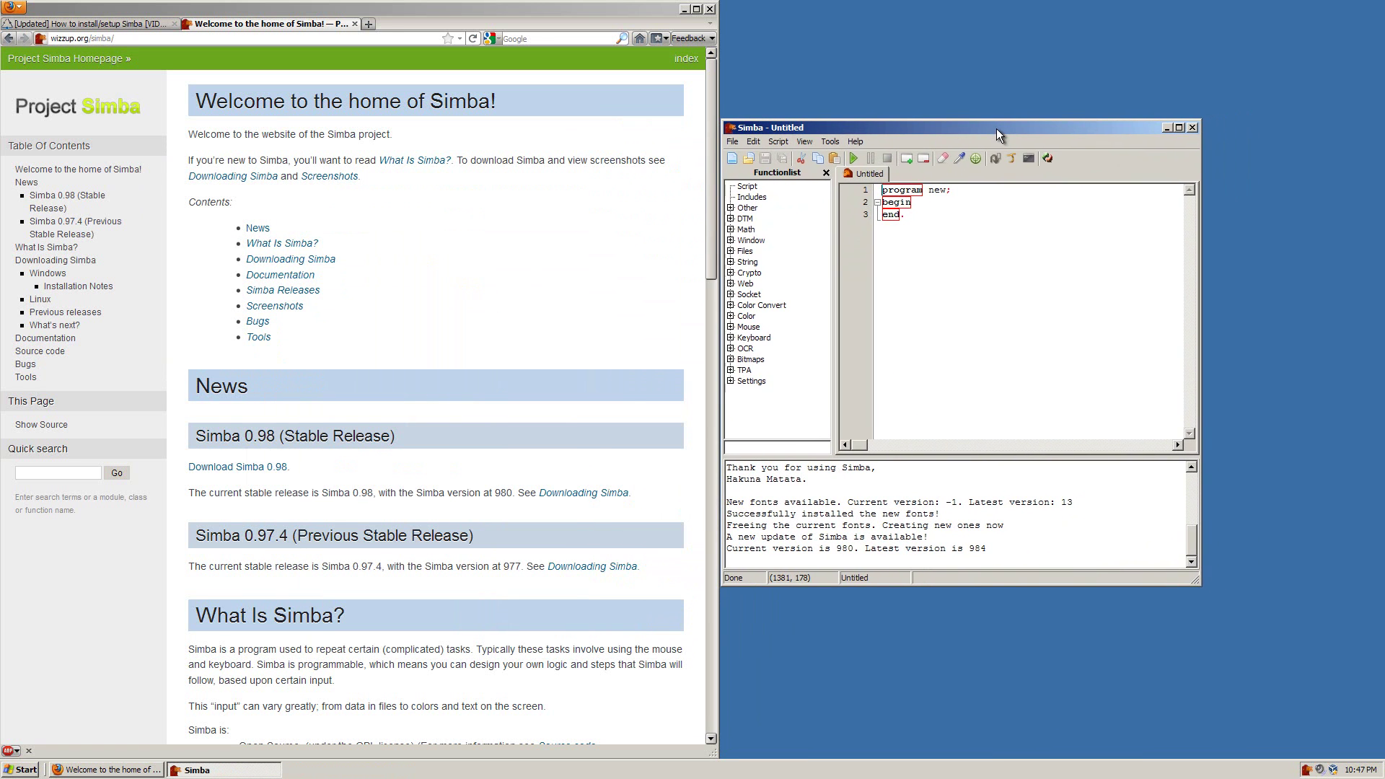
Update Simba to the latest version with its built-in updater, and close the Update Simba window when the session is done.
{"action": "left_click", "coordinate": [1049, 157]}
{"action": "left_click_drag", "start_coordinate": [344, 166], "coordinate": [949, 207]}
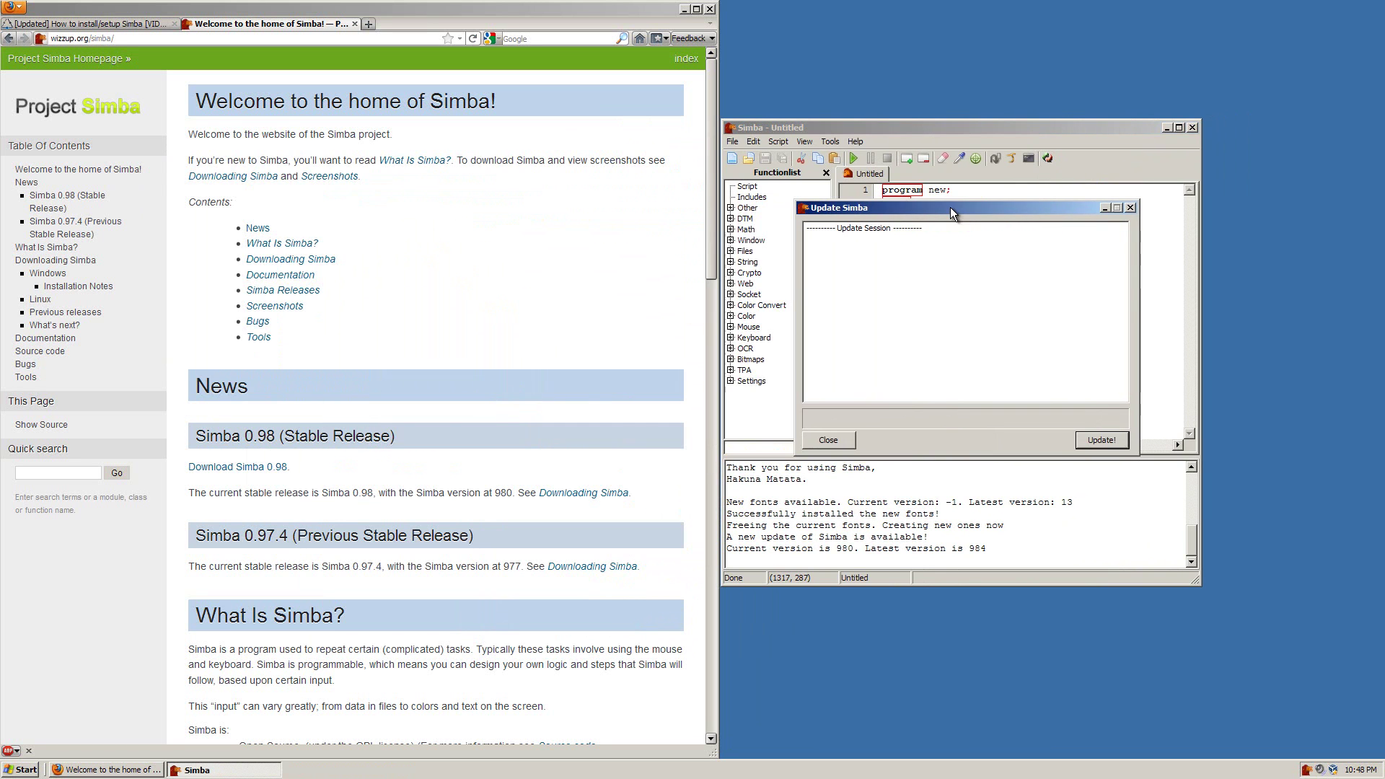
{"action": "left_click", "coordinate": [1102, 437]}
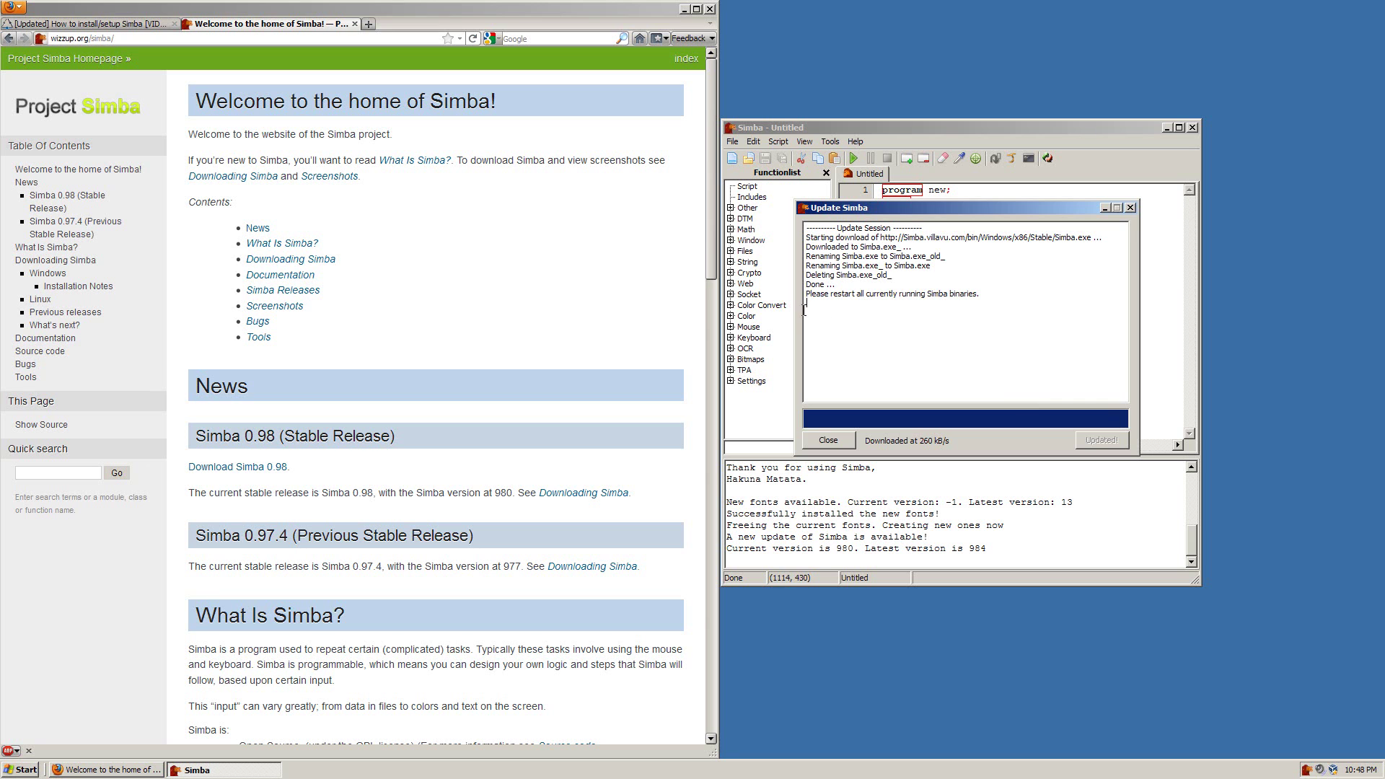
{"action": "left_click_drag", "start_coordinate": [807, 297], "coordinate": [999, 293]}
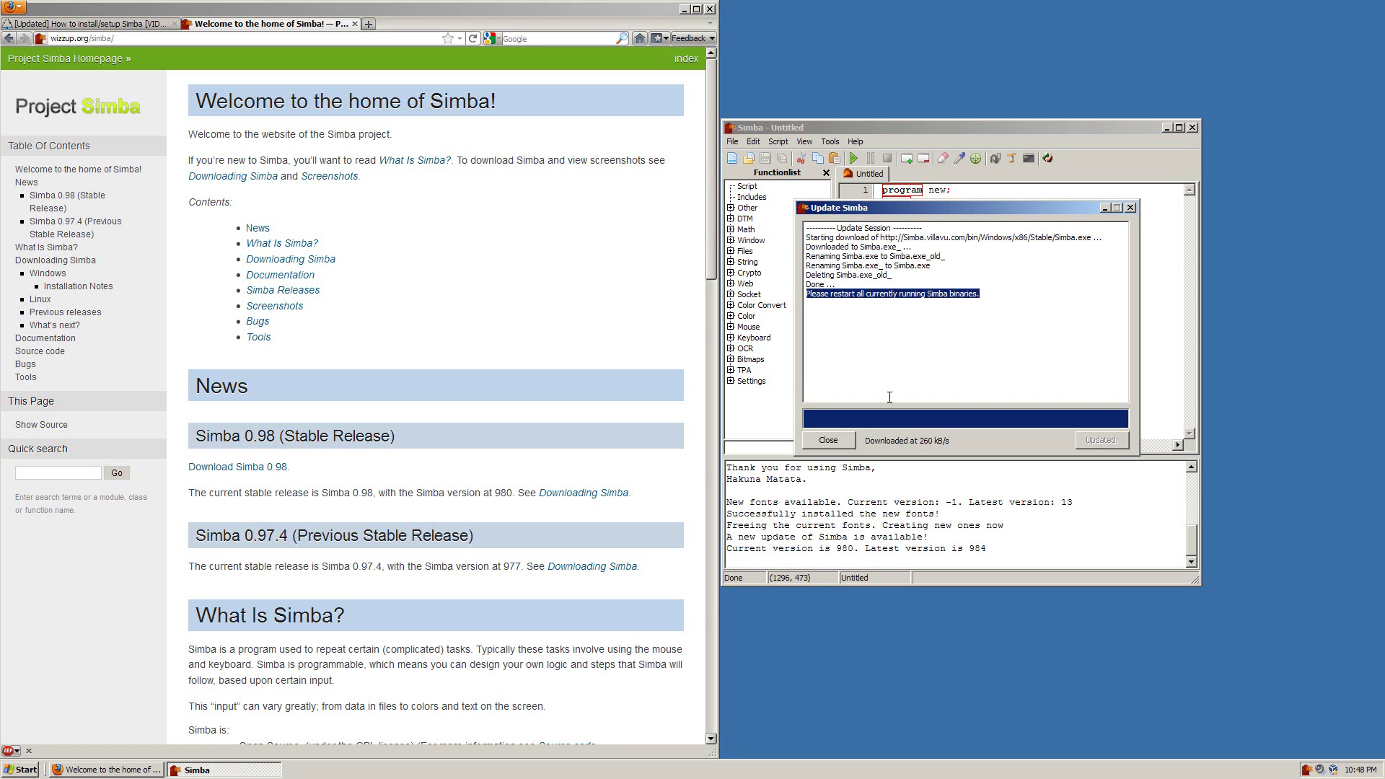
{"action": "left_click", "coordinate": [830, 439]}
Exit Simba and restart it from its desktop shortcut, and place its window beside the restored browser.
{"action": "left_click", "coordinate": [733, 142]}
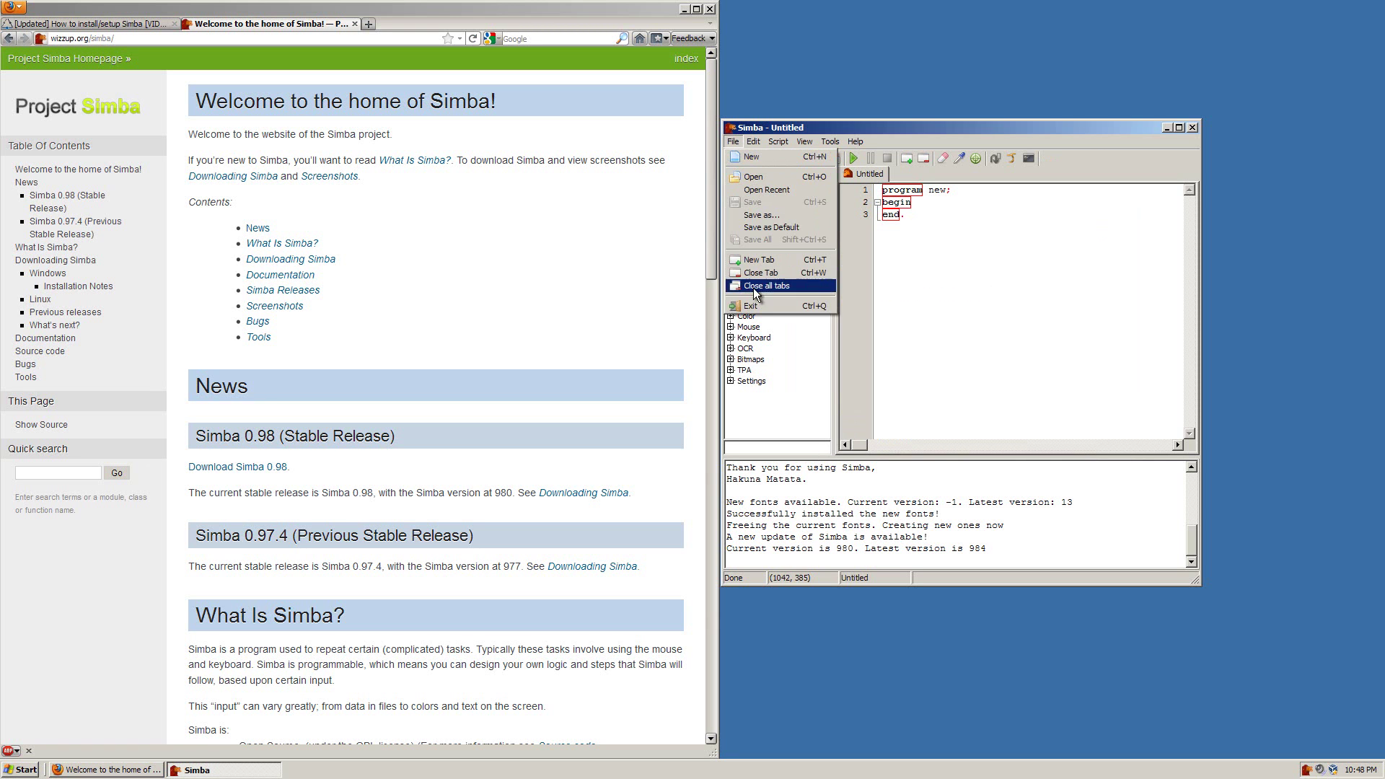
{"action": "left_click", "coordinate": [753, 305]}
{"action": "left_click", "coordinate": [108, 770]}
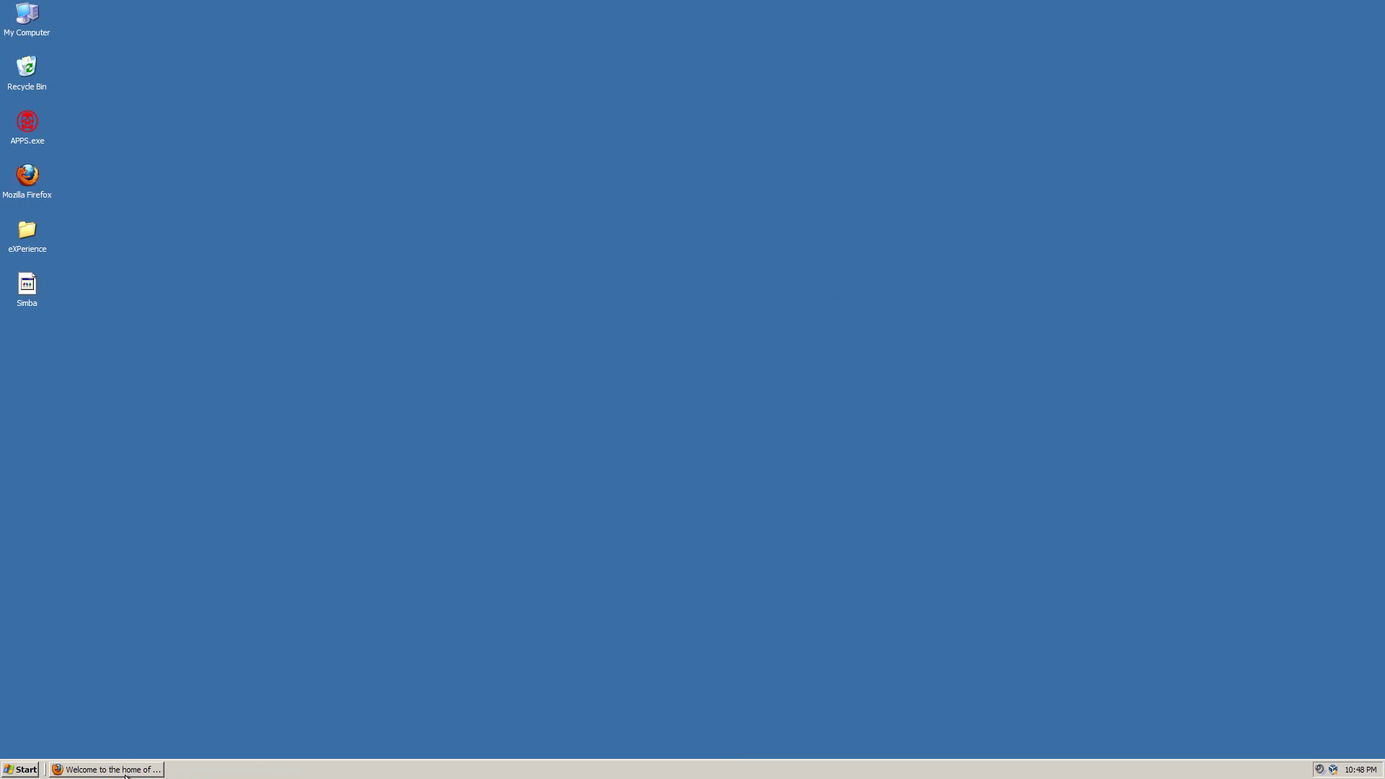
{"action": "double_click", "coordinate": [26, 285]}
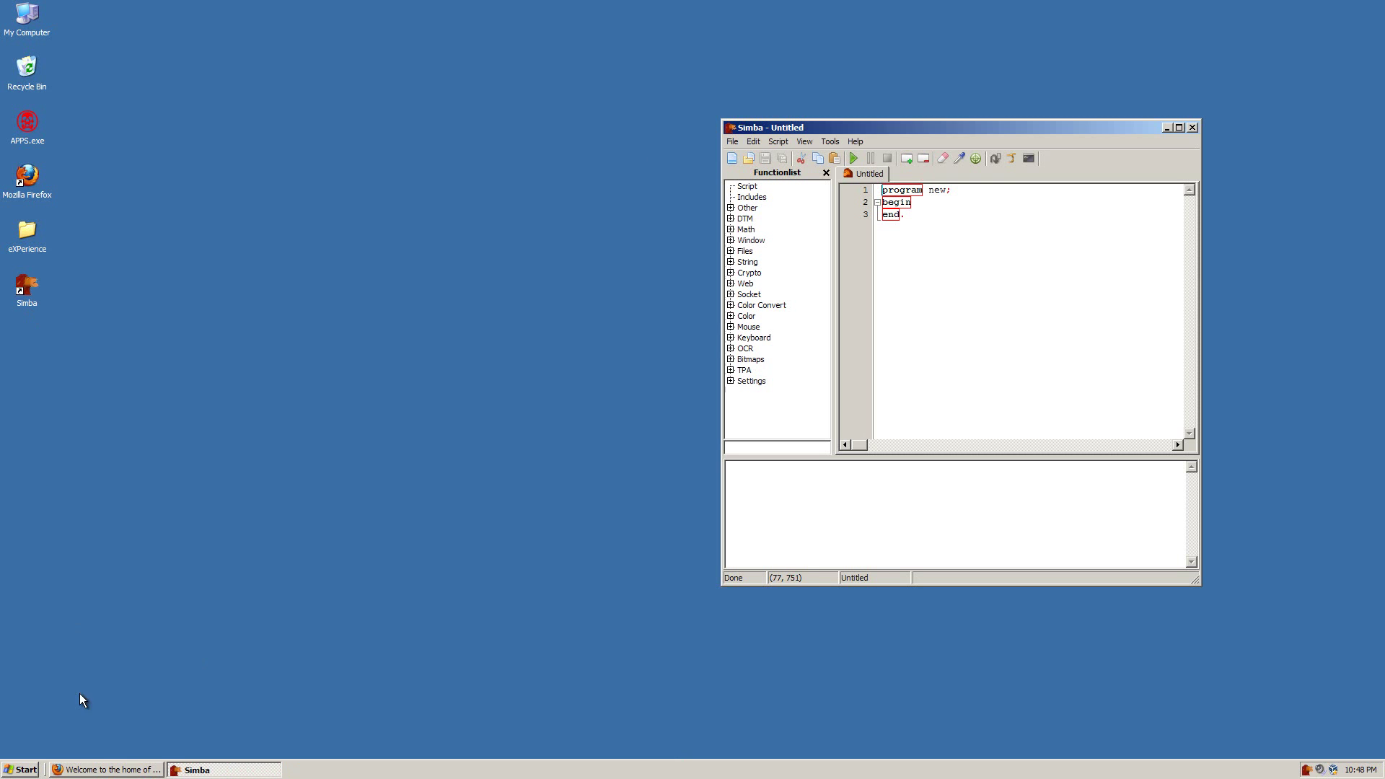
{"action": "left_click", "coordinate": [144, 770]}
{"action": "left_click", "coordinate": [884, 384]}
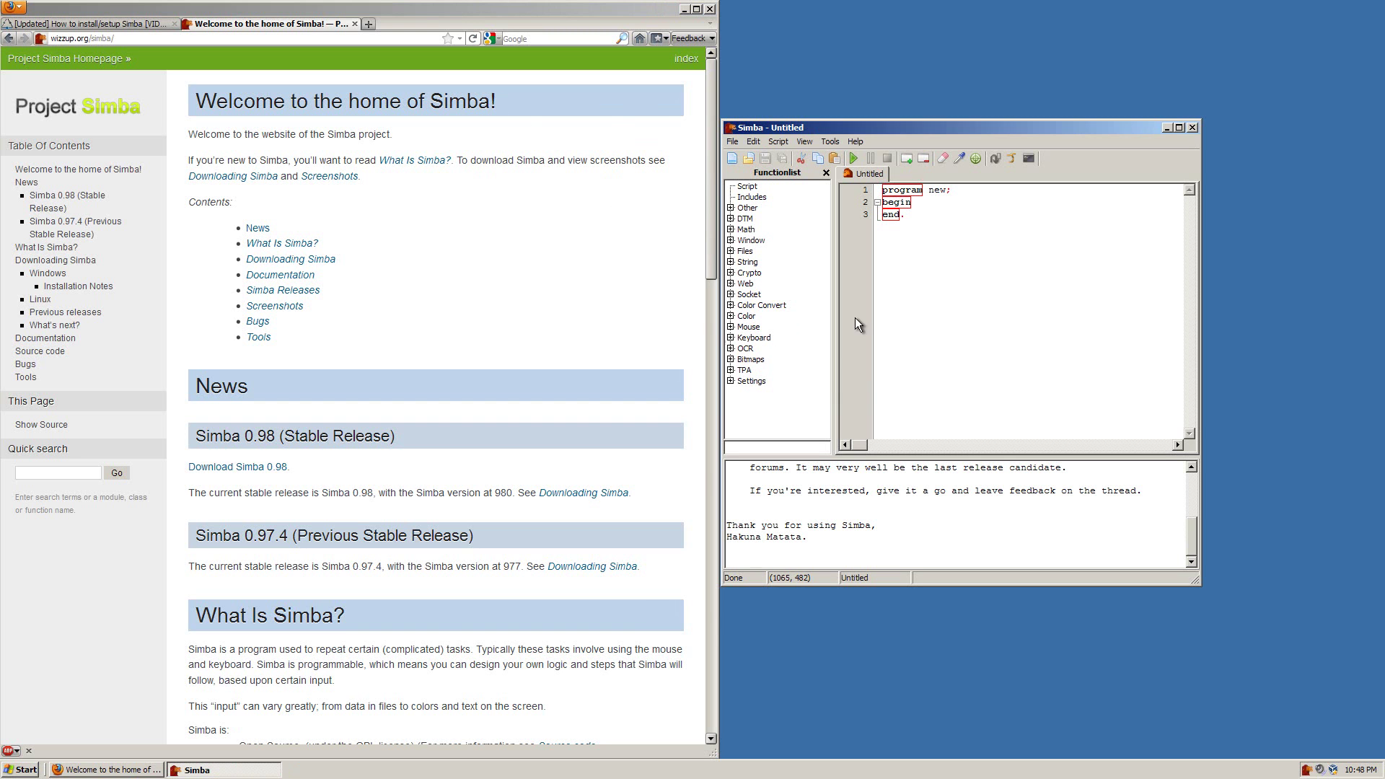
{"action": "mouse_move", "coordinate": [980, 136]}
{"action": "left_mouse_down"}
{"action": "mouse_move", "coordinate": [1008, 132]}
{"action": "mouse_move", "coordinate": [971, 120]}
{"action": "left_mouse_up"}
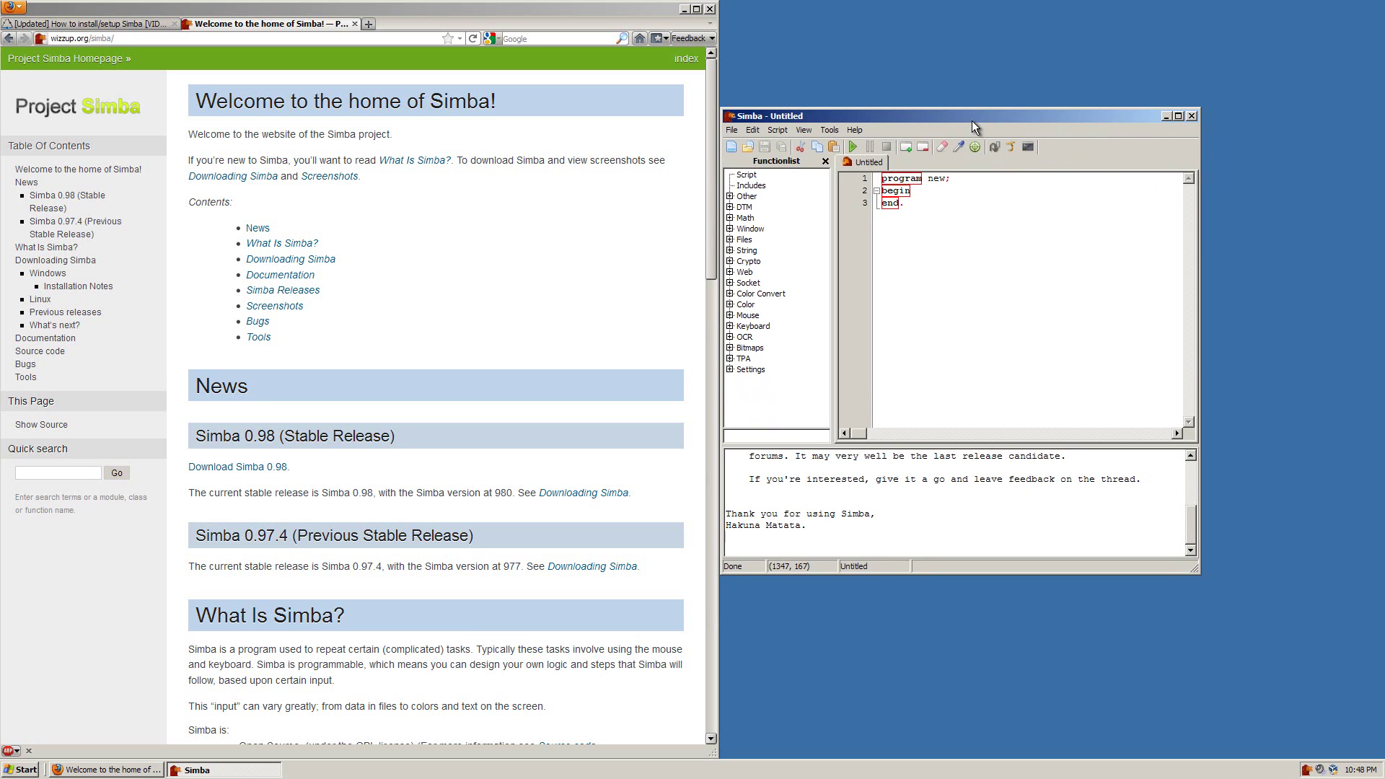
Check the installed Simba revision in the About information and close it.
{"action": "left_click", "coordinate": [855, 131]}
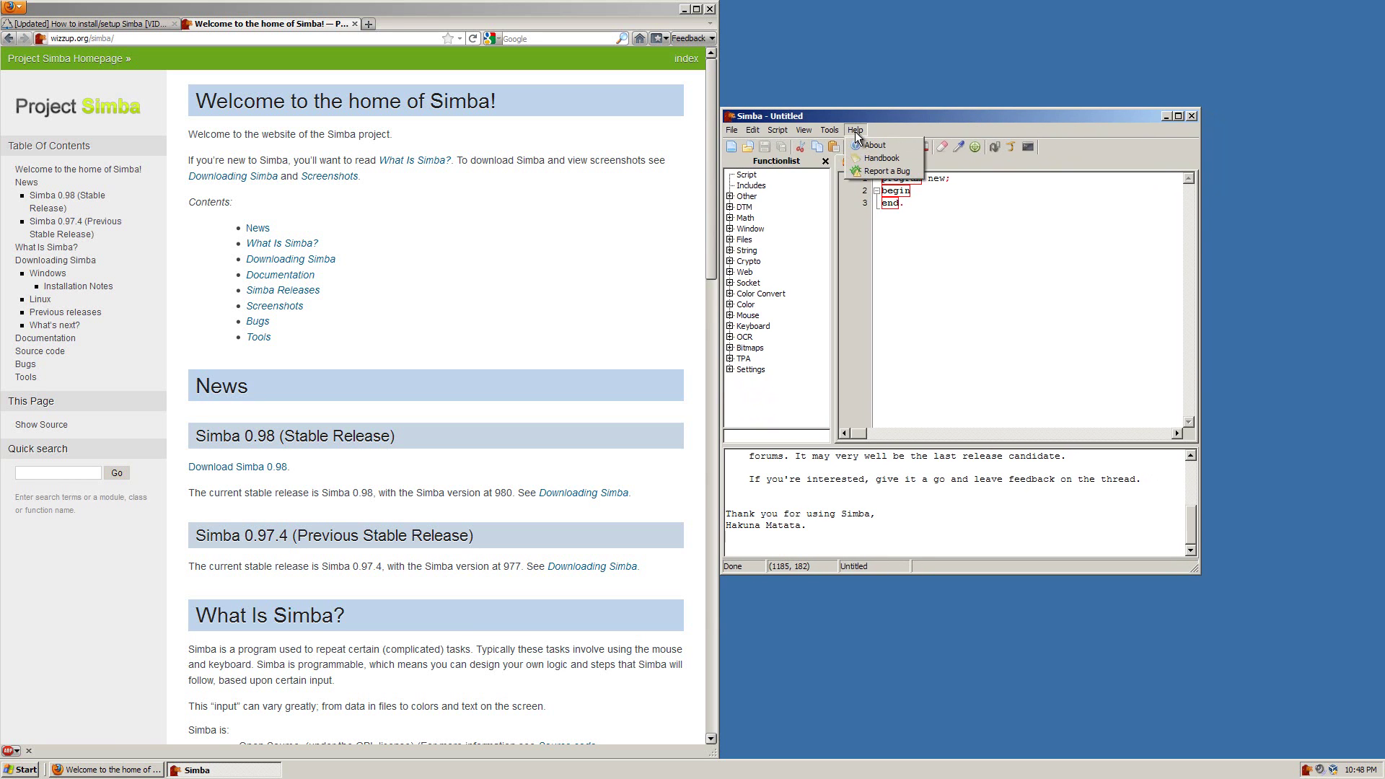
{"action": "left_click", "coordinate": [860, 145]}
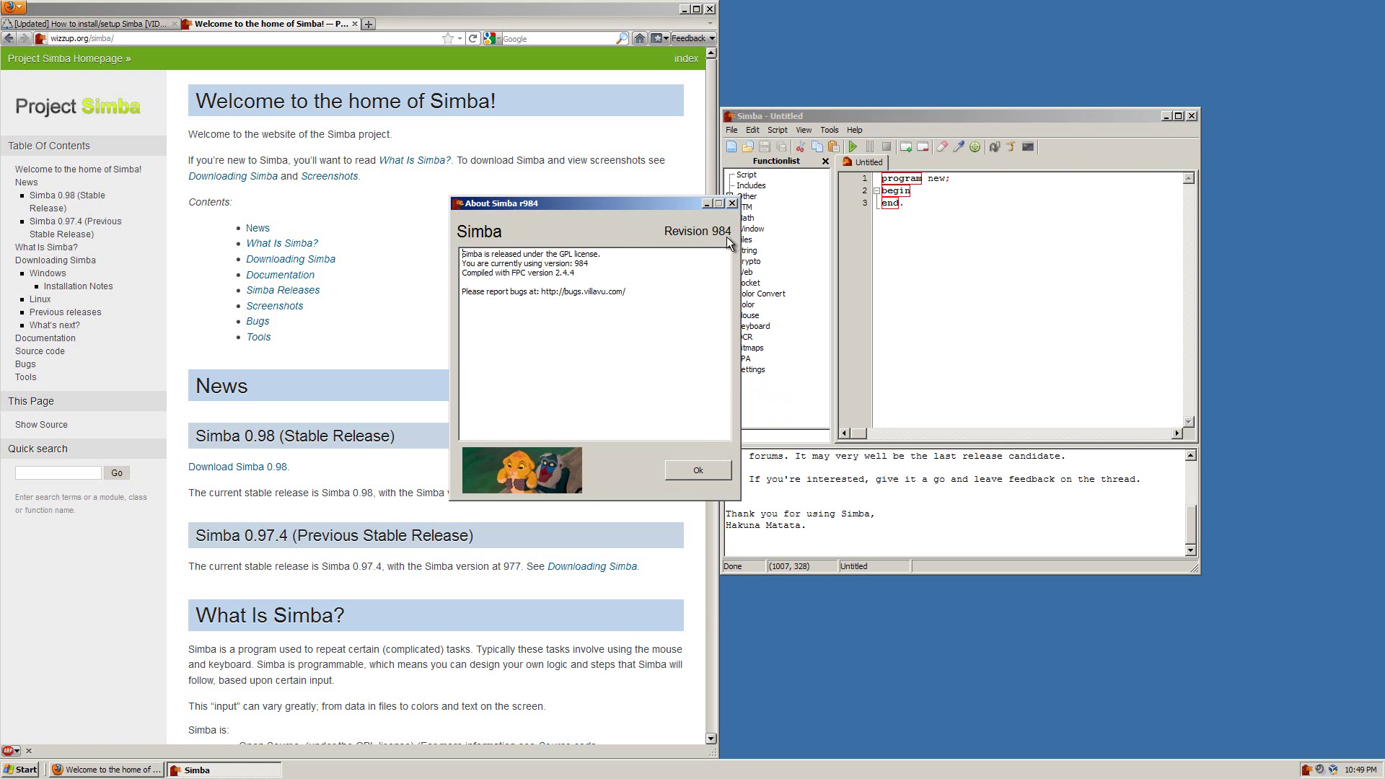
{"action": "left_click", "coordinate": [686, 471]}
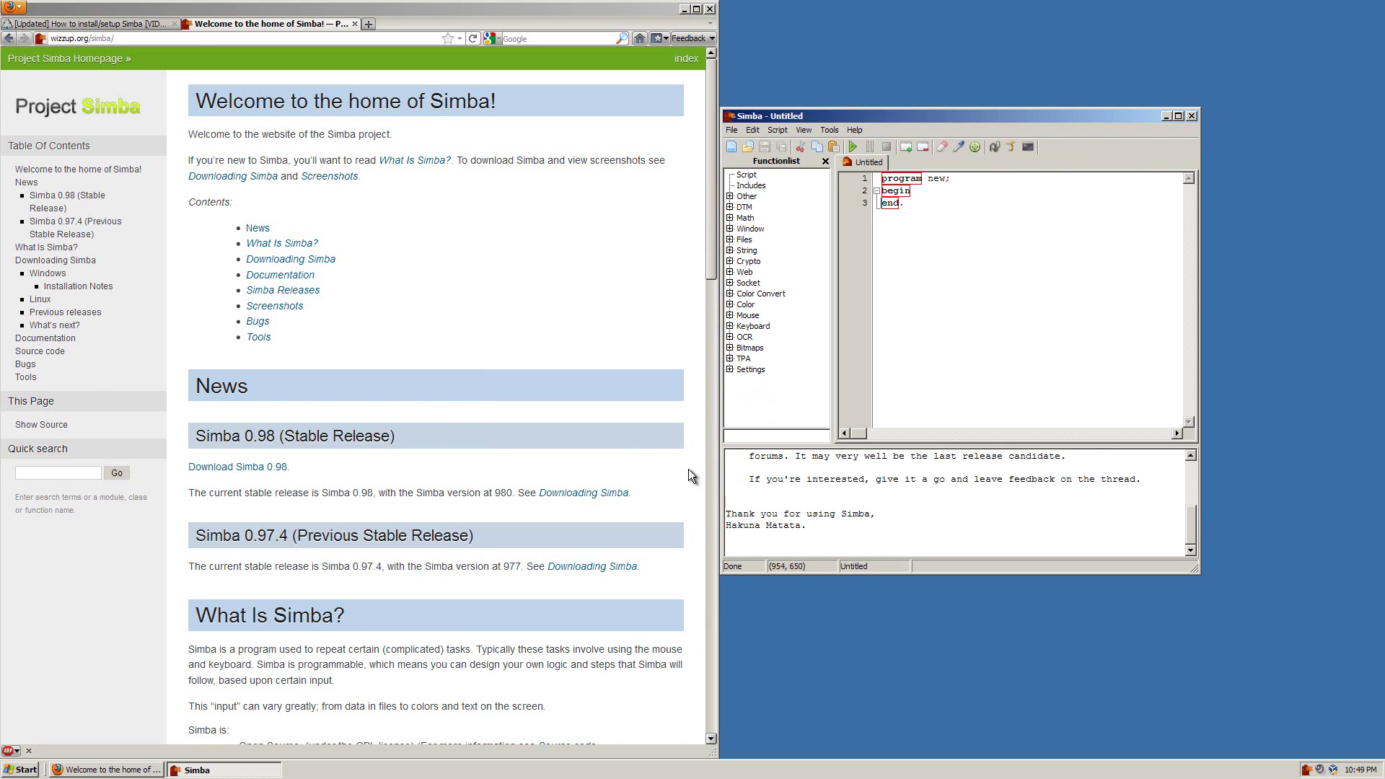
Return to the Quick-setup Guide in the forum thread and place the Simba window clear beside it.
{"action": "left_click", "coordinate": [105, 25]}
{"action": "scroll", "coordinate": [254, 348], "scroll_direction": "down", "scroll_amount": 5}
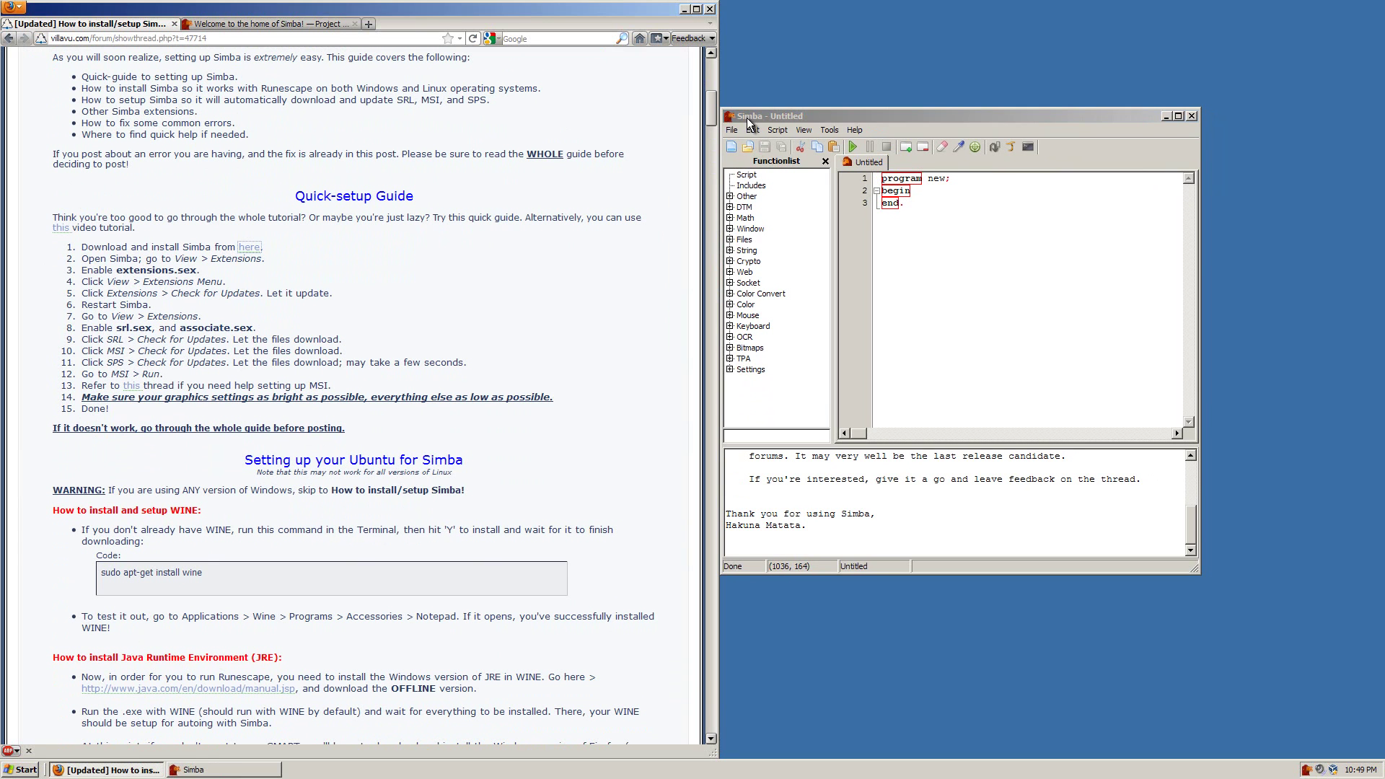
{"action": "left_click_drag", "start_coordinate": [747, 117], "coordinate": [763, 127]}
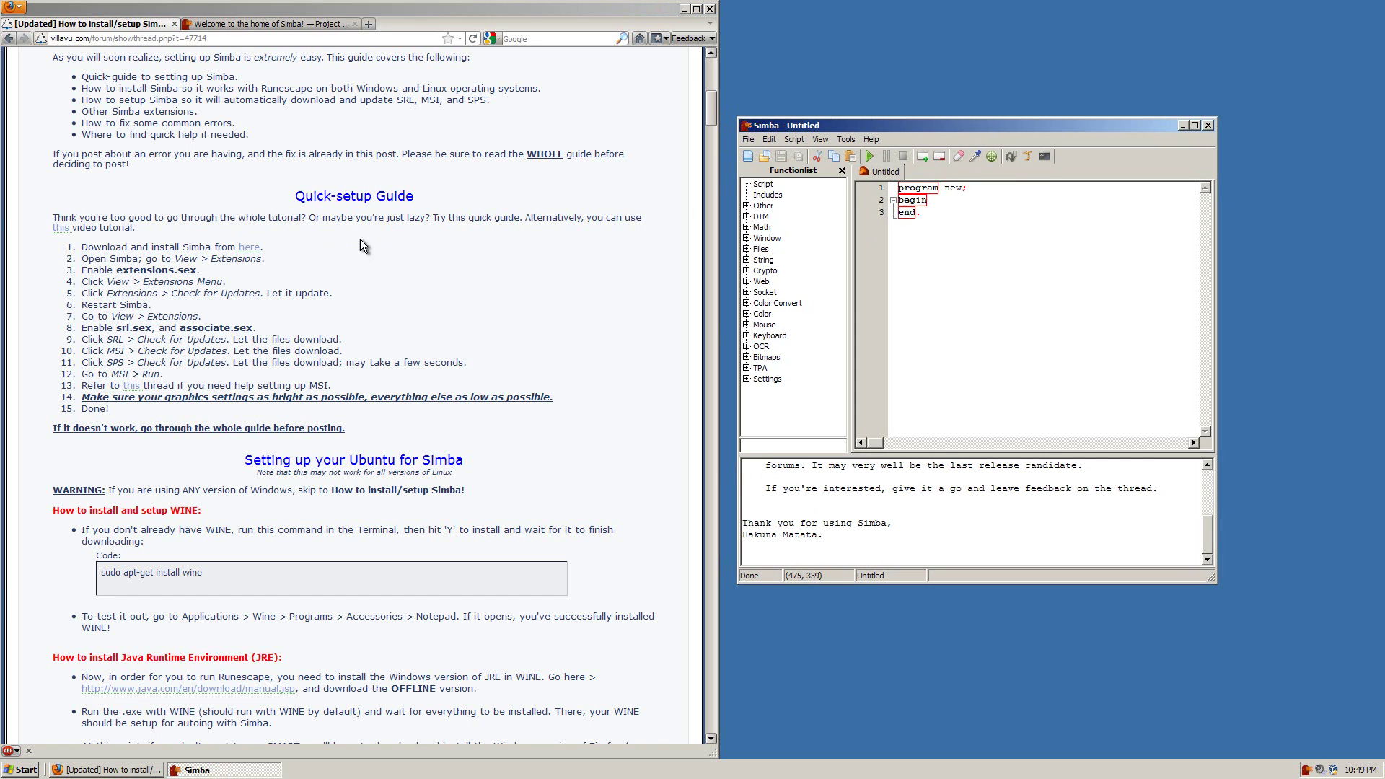
Open Simba's extension manager, enable associate.sex, and place the manager window over the Simba editor.
{"action": "left_click", "coordinate": [818, 138]}
{"action": "left_click", "coordinate": [824, 189]}
{"action": "left_click_drag", "start_coordinate": [555, 137], "coordinate": [782, 288]}
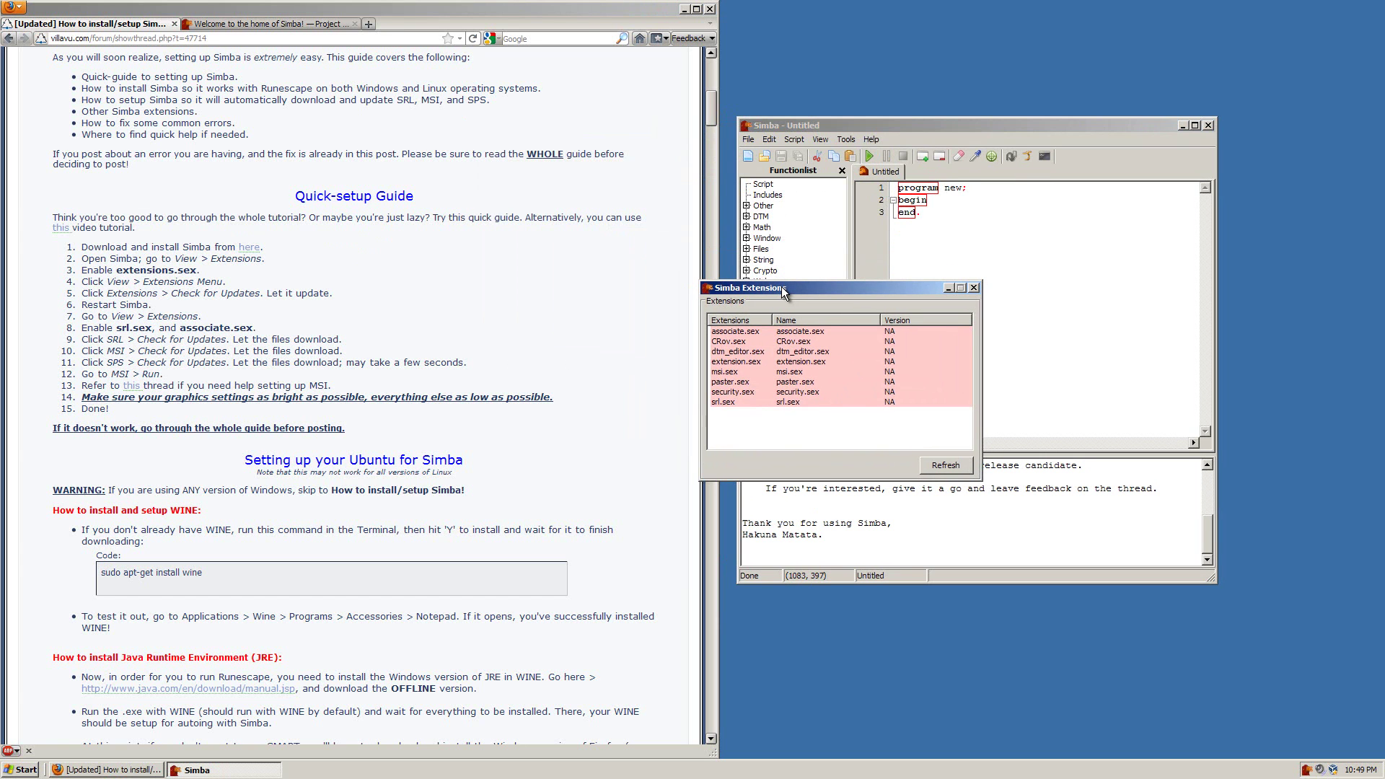
{"action": "left_click", "coordinate": [738, 331]}
{"action": "double_click", "coordinate": [738, 331]}
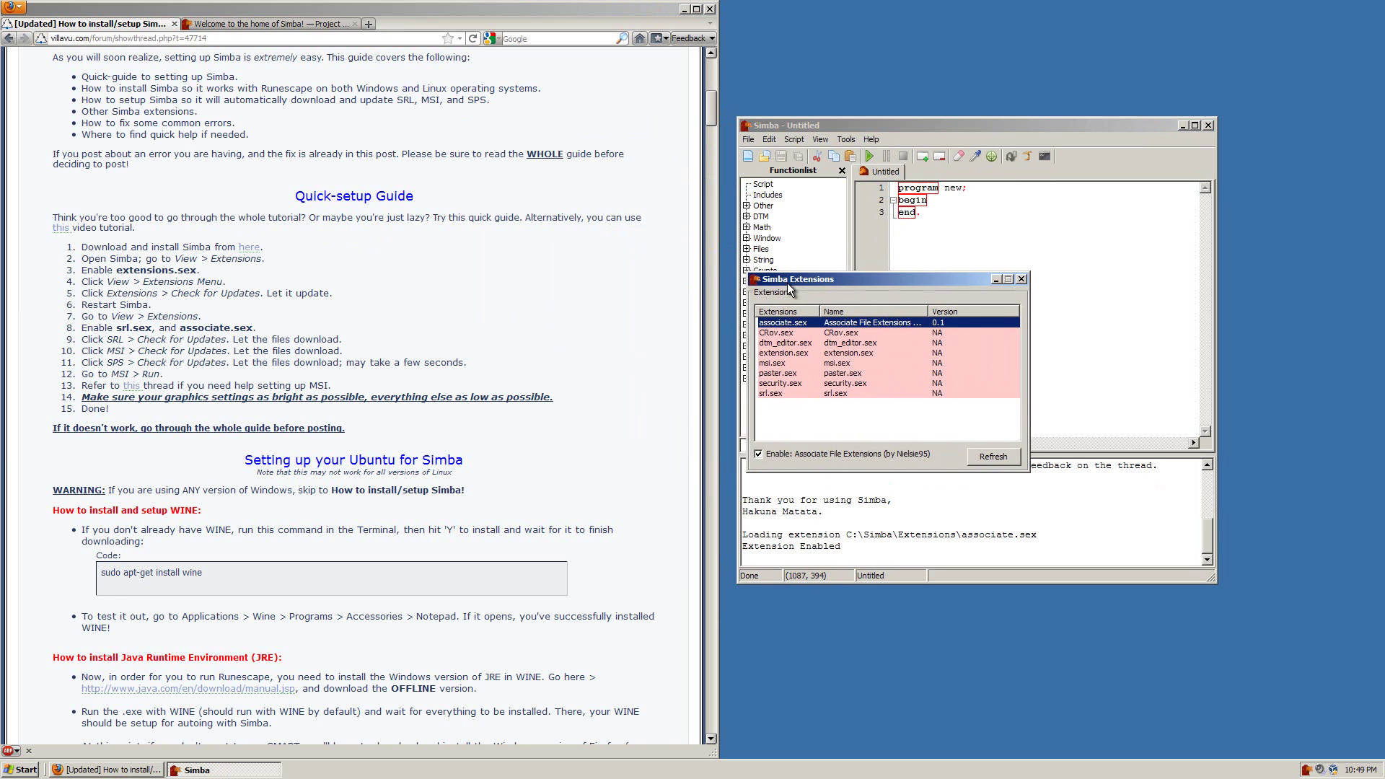
{"action": "left_click_drag", "start_coordinate": [739, 291], "coordinate": [787, 283]}
Enable the extension.sex and msi.sex extensions in the Simba Extensions window.
{"action": "double_click", "coordinate": [793, 353]}
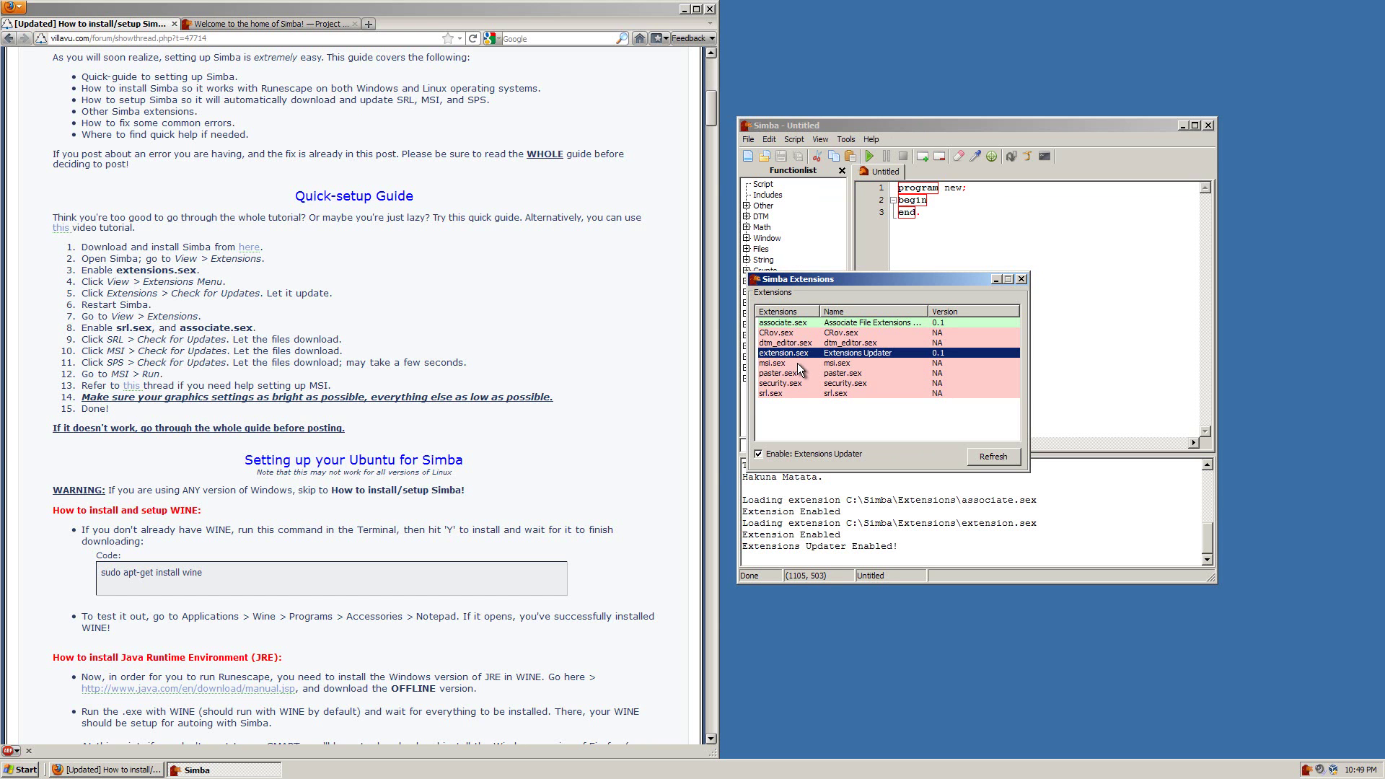
{"action": "left_click", "coordinate": [797, 363]}
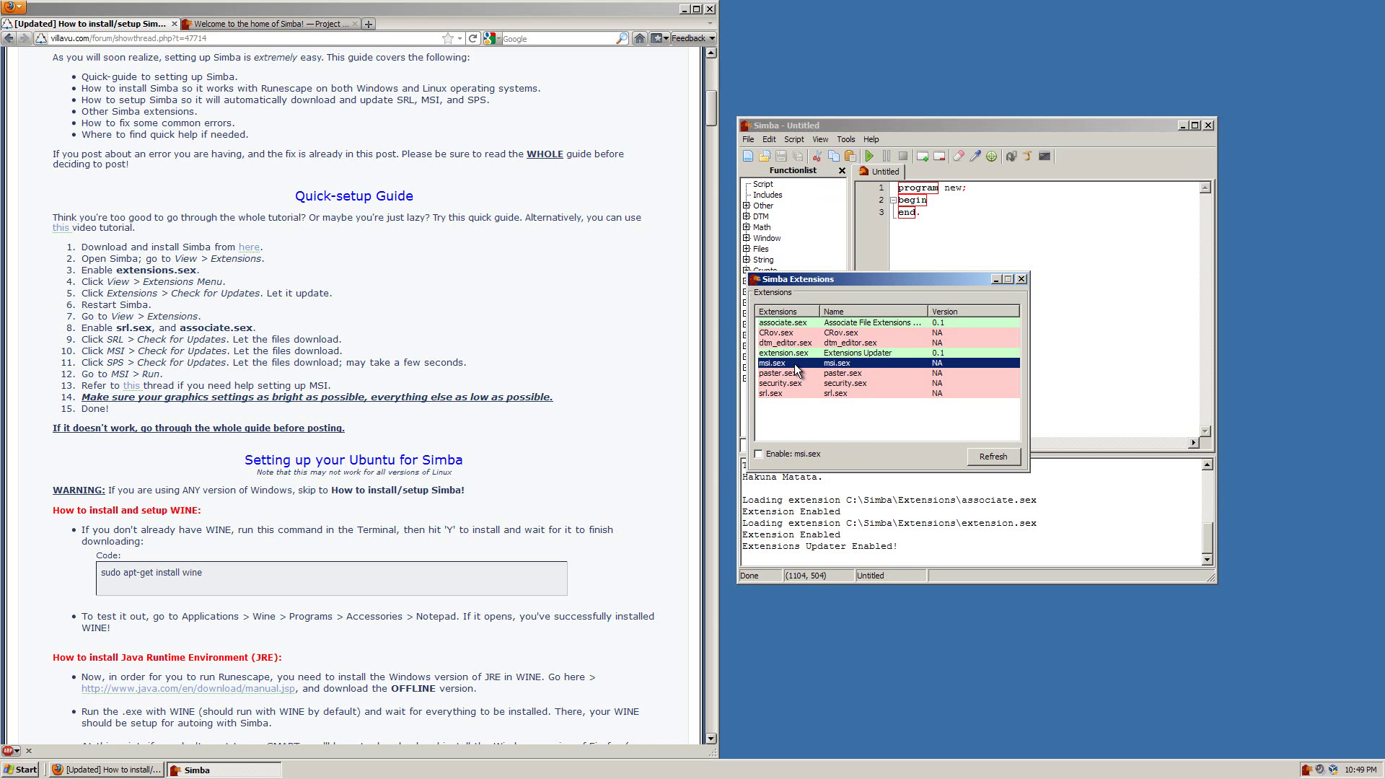
{"action": "double_click", "coordinate": [786, 362]}
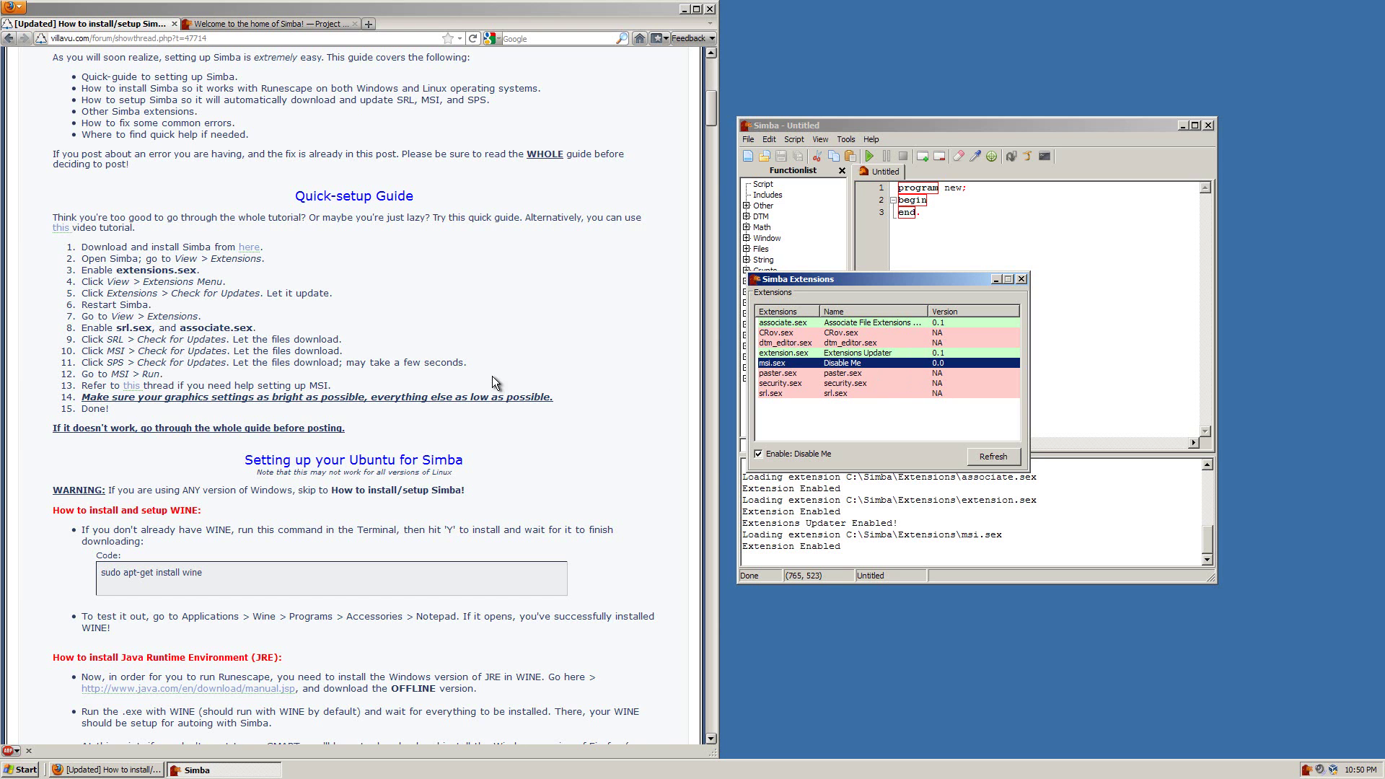
{"action": "left_click", "coordinate": [507, 397]}
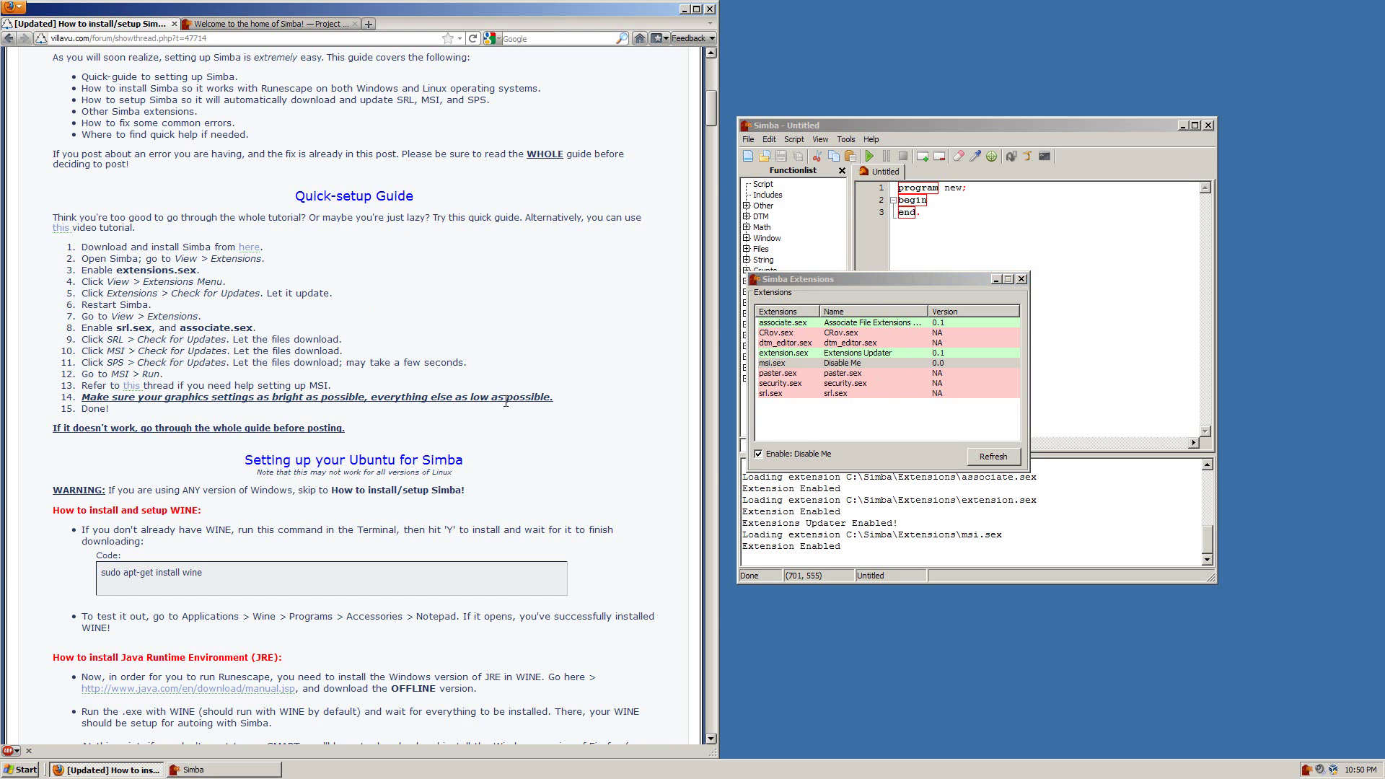
Enable the srl.sex extension and close the Simba Extensions window.
{"action": "left_click", "coordinate": [785, 355]}
{"action": "left_click", "coordinate": [793, 383]}
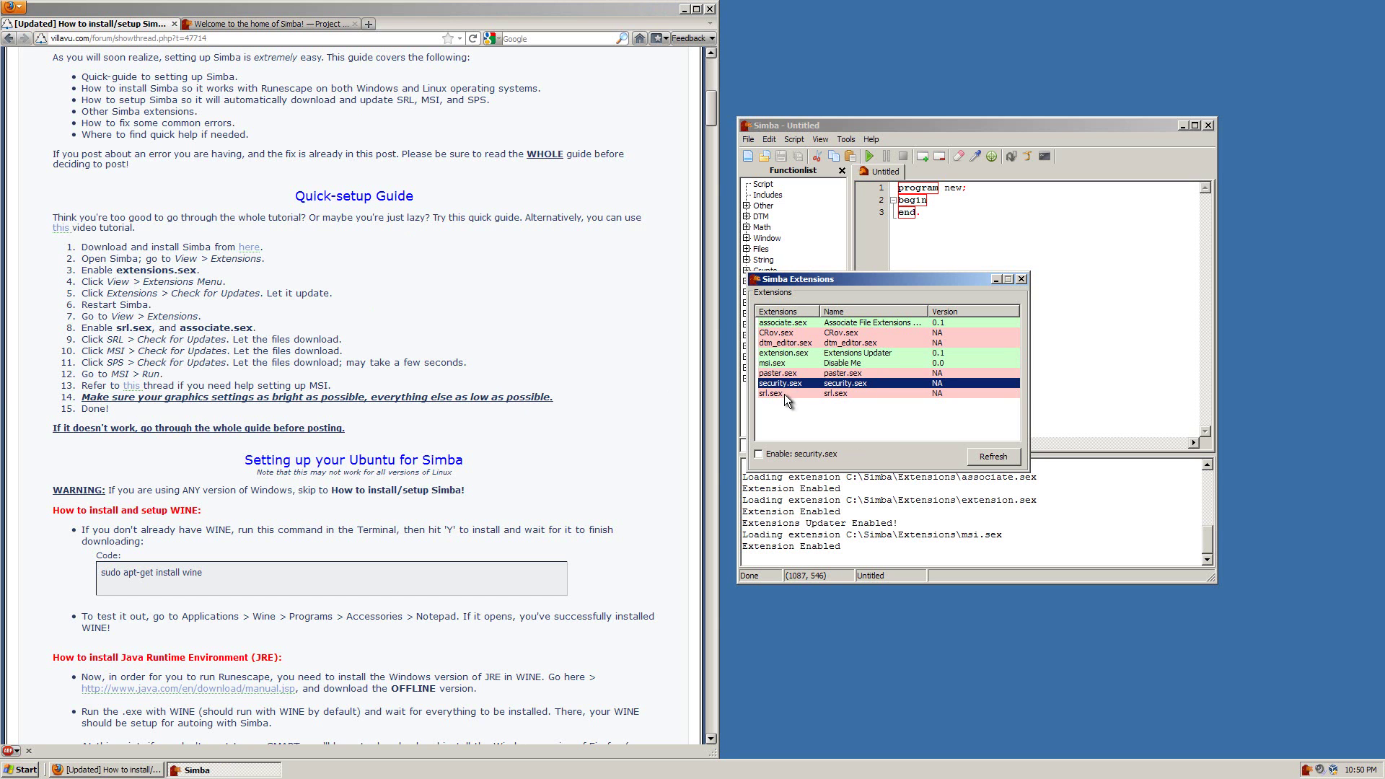
{"action": "double_click", "coordinate": [785, 394]}
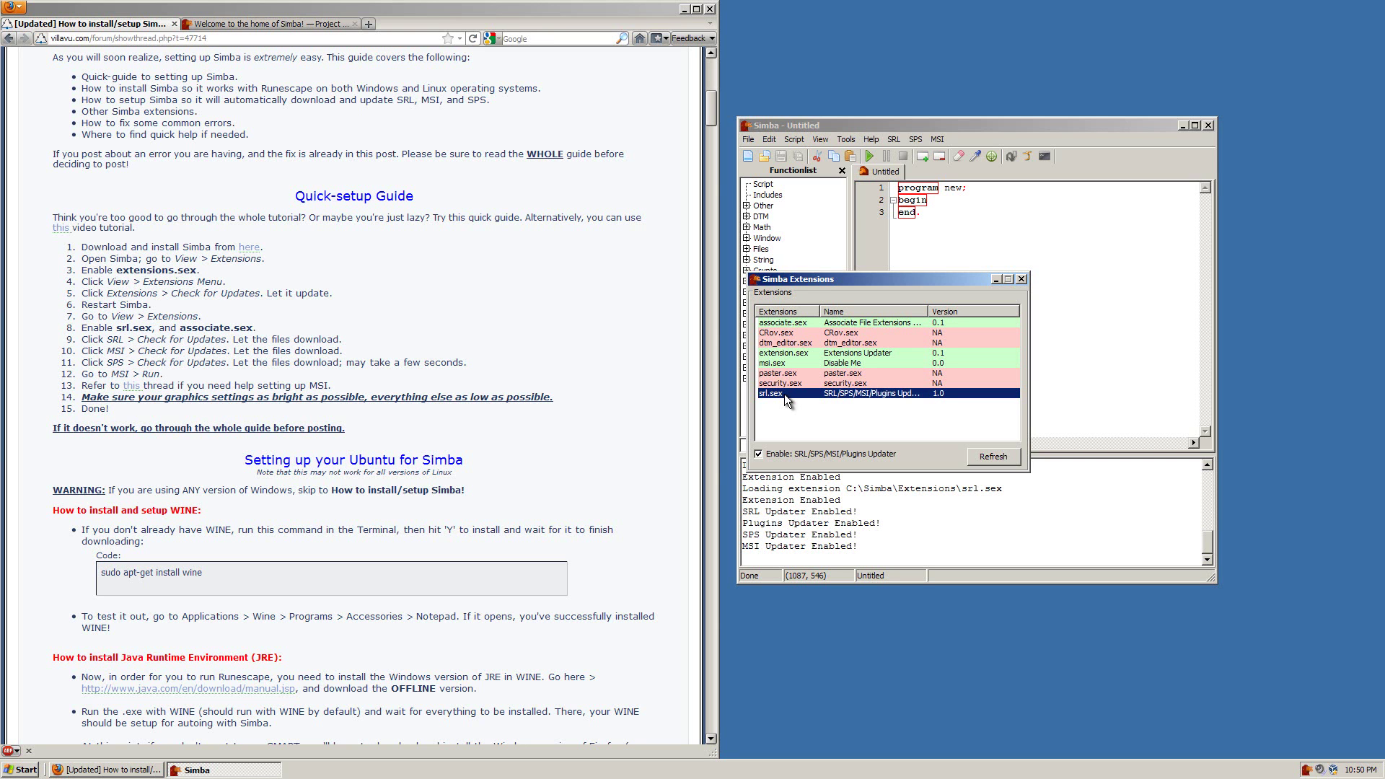
{"action": "left_click", "coordinate": [1020, 279]}
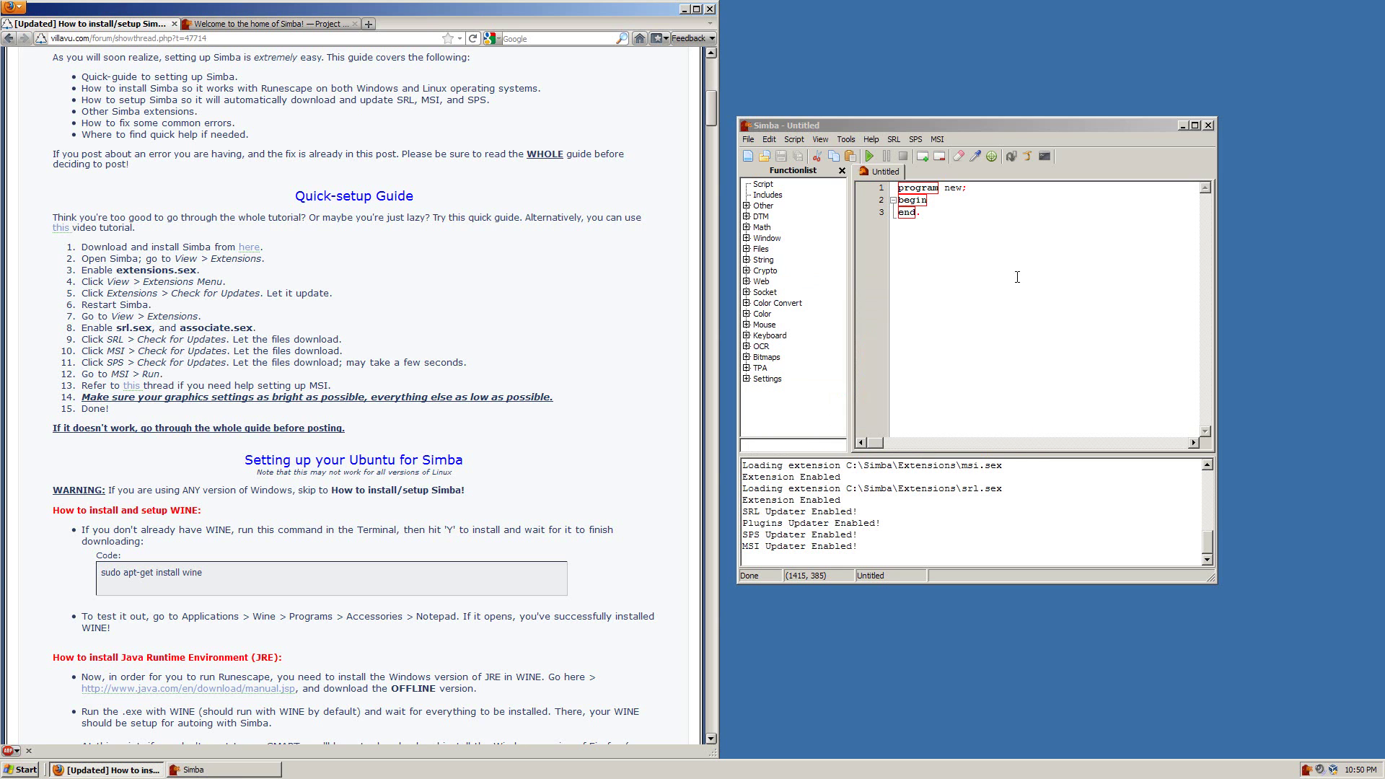
Turn on the Extensions updater's menu in Simba and nudge the Simba window slightly upward.
{"action": "left_click", "coordinate": [821, 139]}
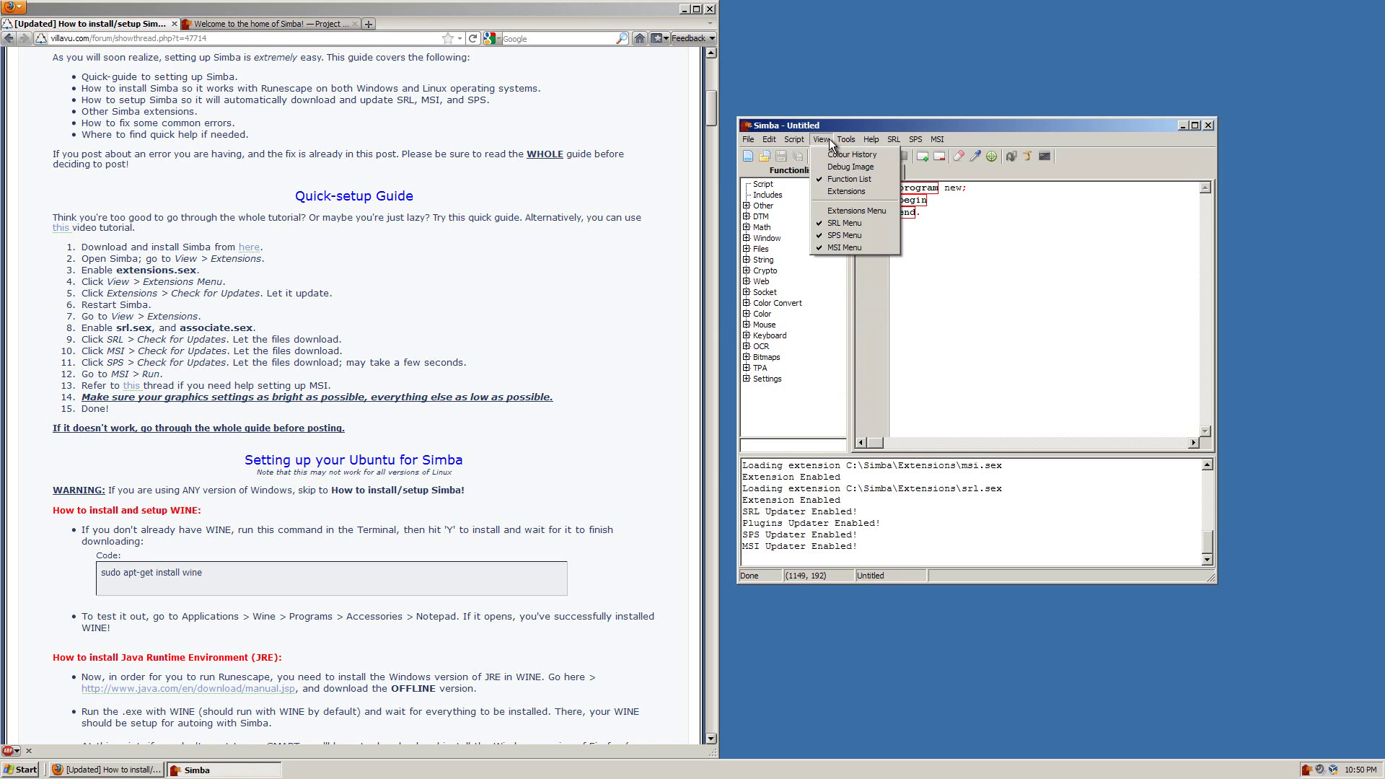
{"action": "left_click", "coordinate": [836, 211]}
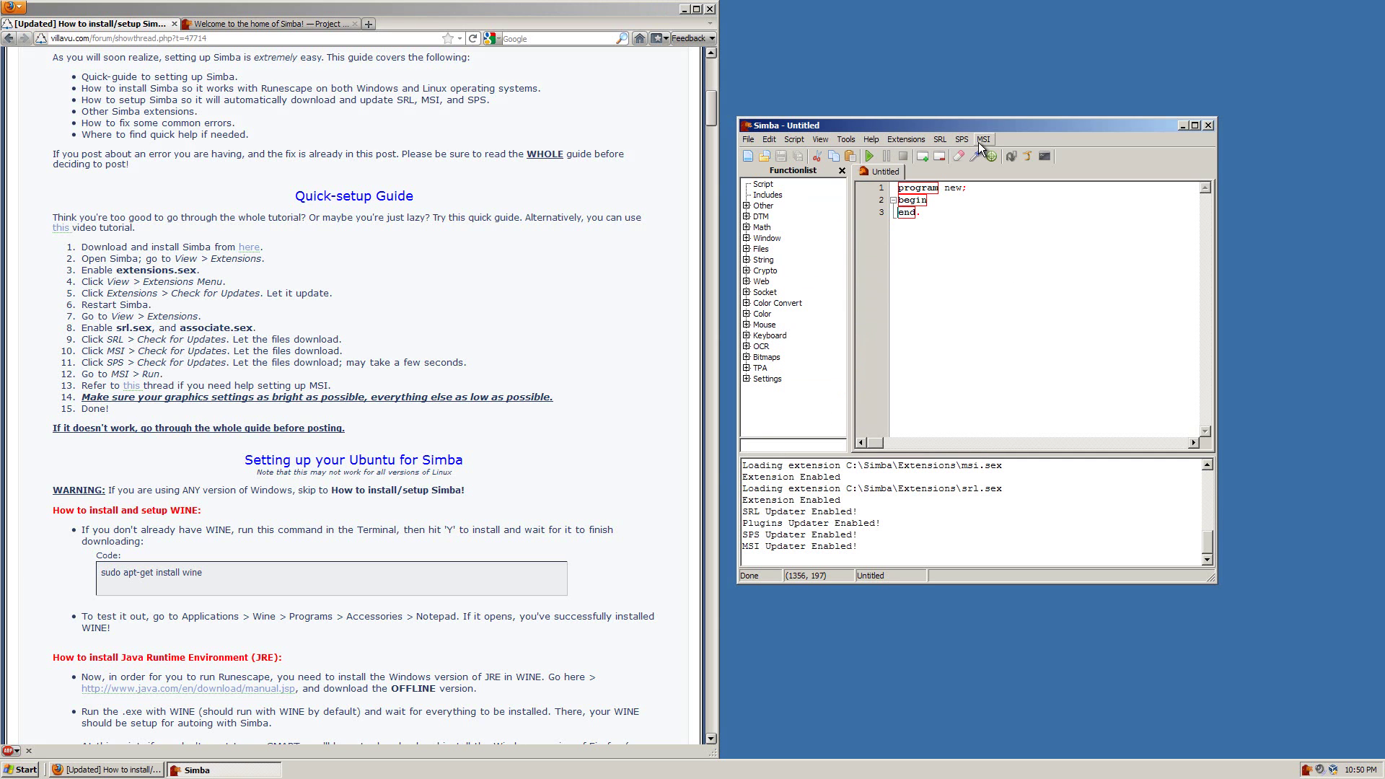
{"action": "left_click", "coordinate": [905, 139]}
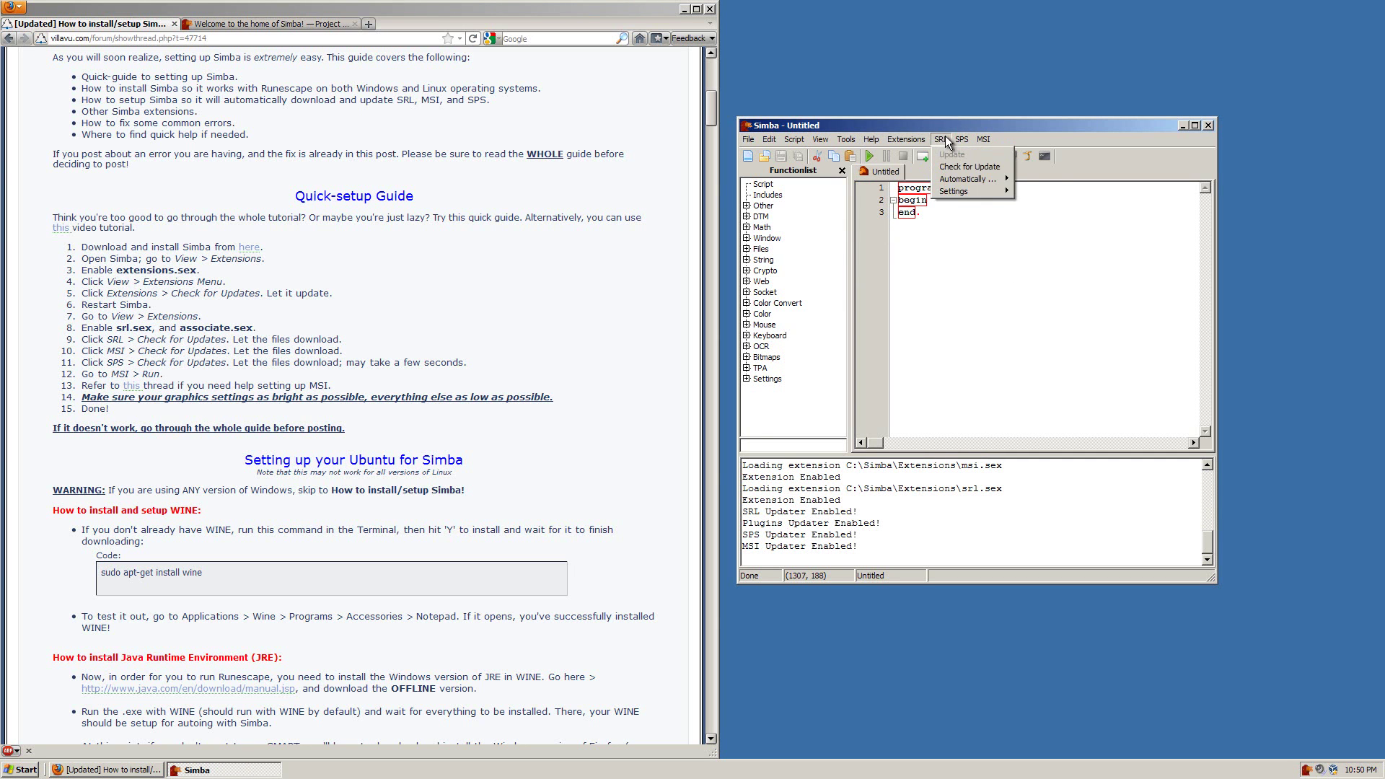
{"action": "left_click", "coordinate": [977, 133]}
{"action": "mouse_move", "coordinate": [911, 125]}
{"action": "left_mouse_down"}
{"action": "mouse_move", "coordinate": [932, 105]}
{"action": "mouse_move", "coordinate": [903, 114]}
{"action": "left_mouse_up"}
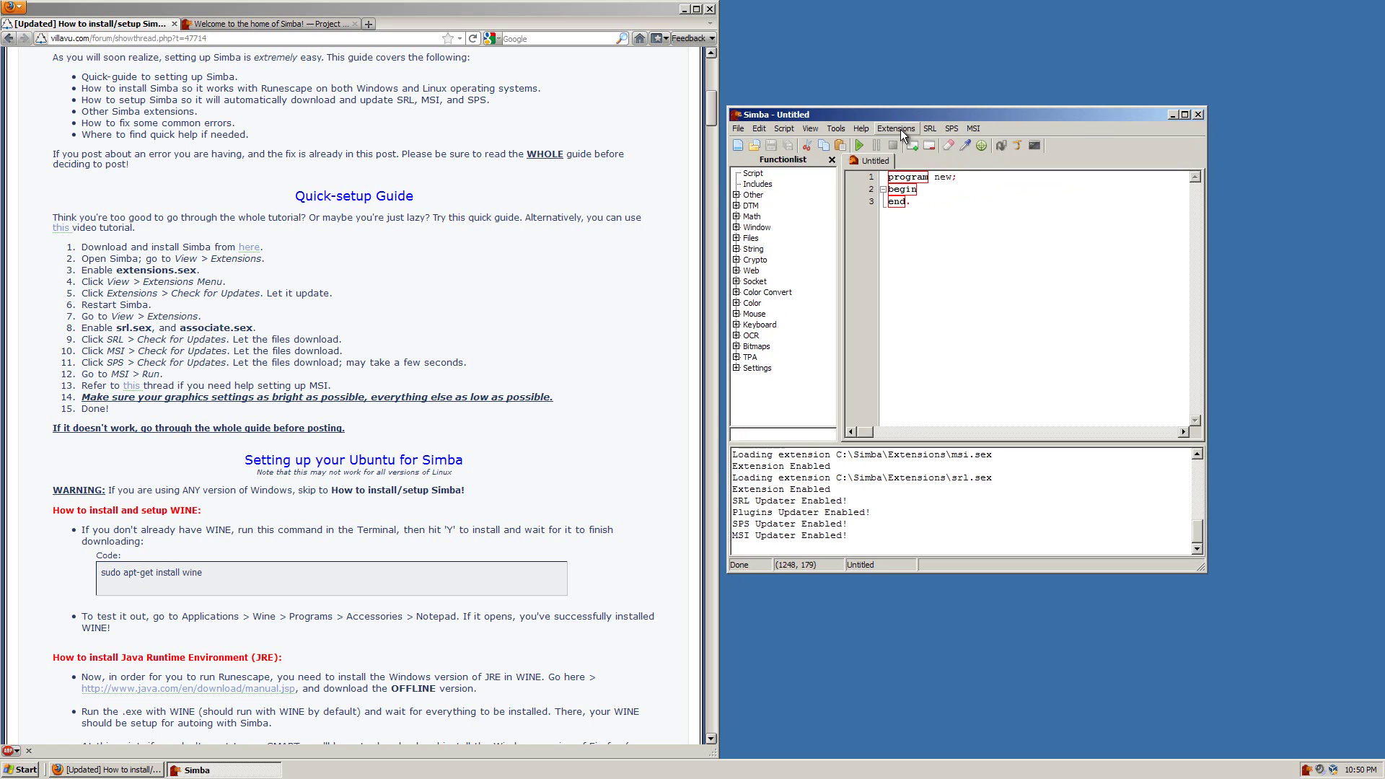
Check for updates for Extensions, SRL, SPS and MSI one after the other.
{"action": "left_click", "coordinate": [901, 129]}
{"action": "left_click", "coordinate": [903, 157]}
{"action": "left_click", "coordinate": [929, 129]}
{"action": "left_click", "coordinate": [934, 157]}
{"action": "left_click", "coordinate": [951, 128]}
{"action": "left_click", "coordinate": [964, 155]}
{"action": "left_click", "coordinate": [973, 129]}
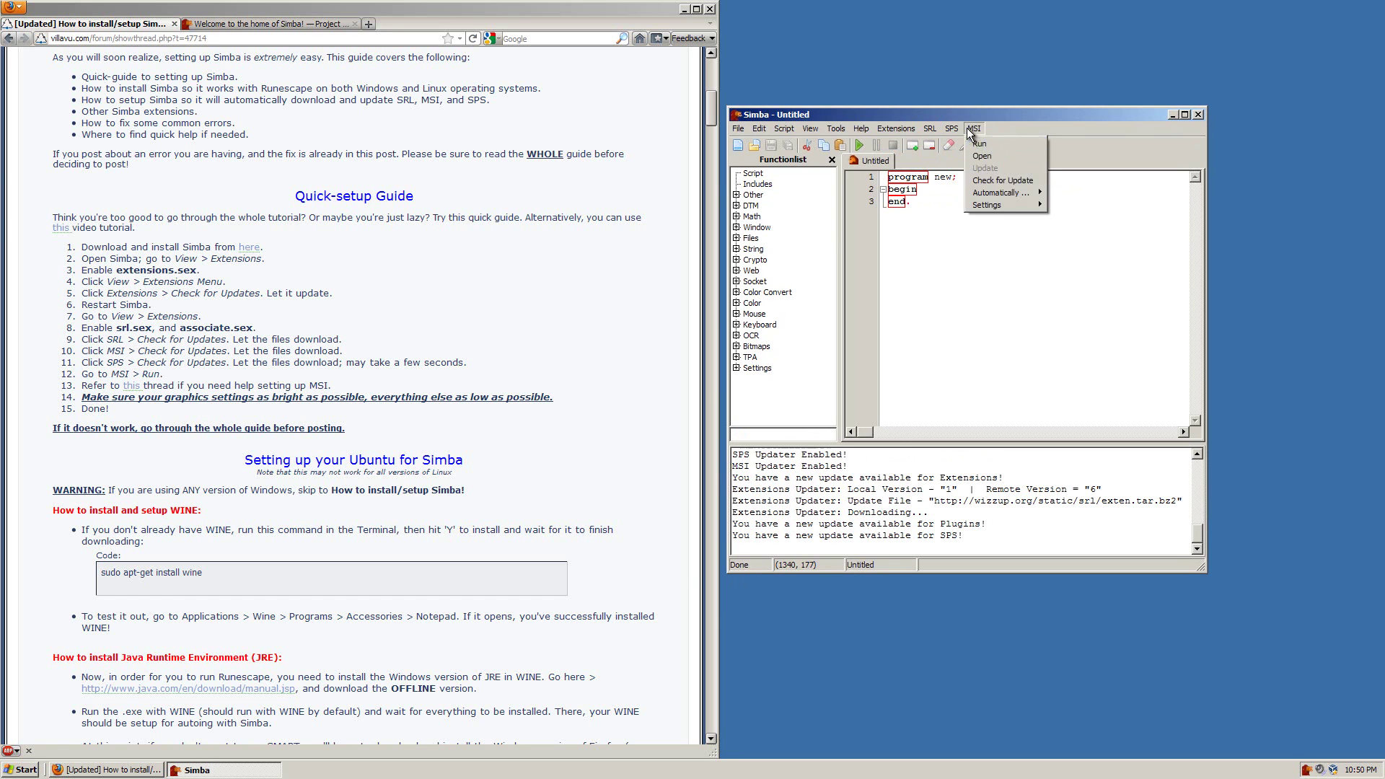
{"action": "left_click", "coordinate": [989, 175]}
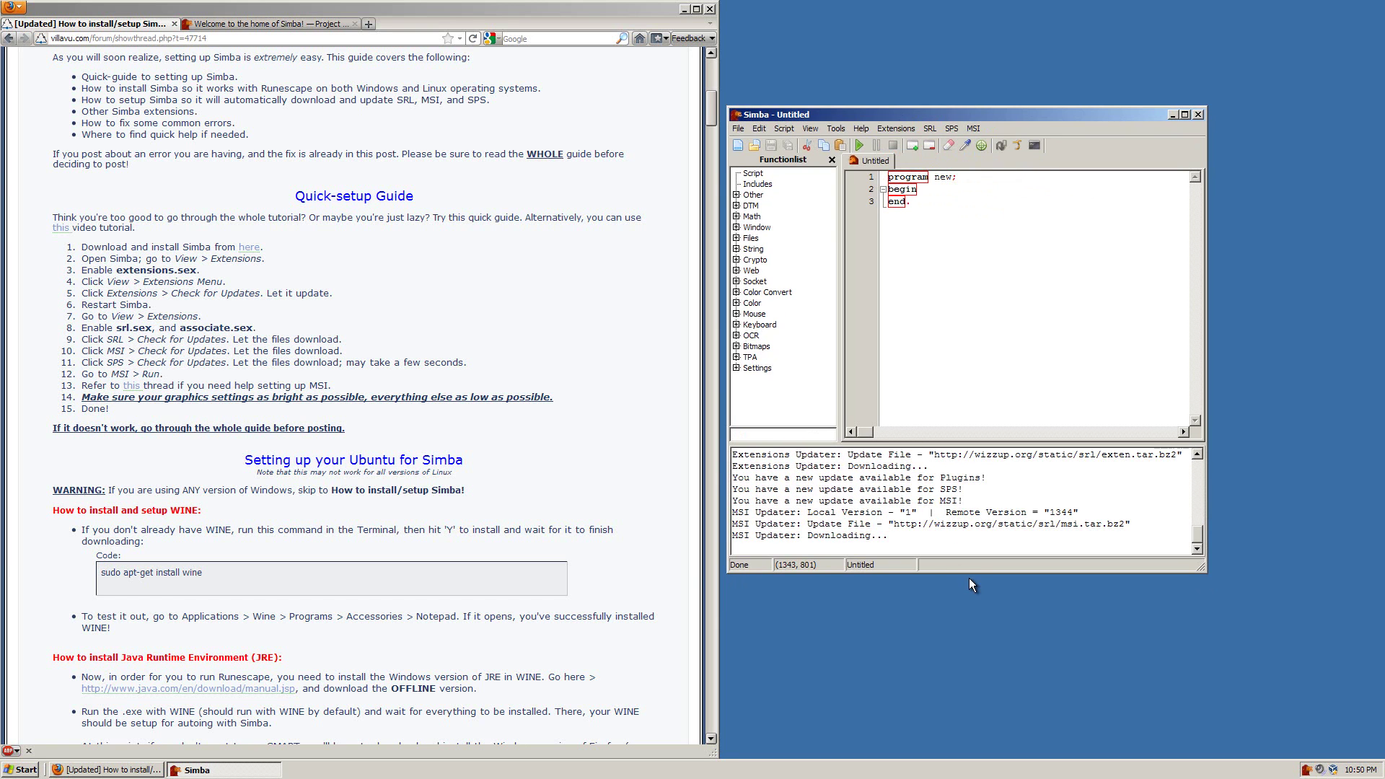
Extend the Simba window downward and enlarge its output area to read more of the update log.
{"action": "left_click_drag", "start_coordinate": [972, 573], "coordinate": [973, 669]}
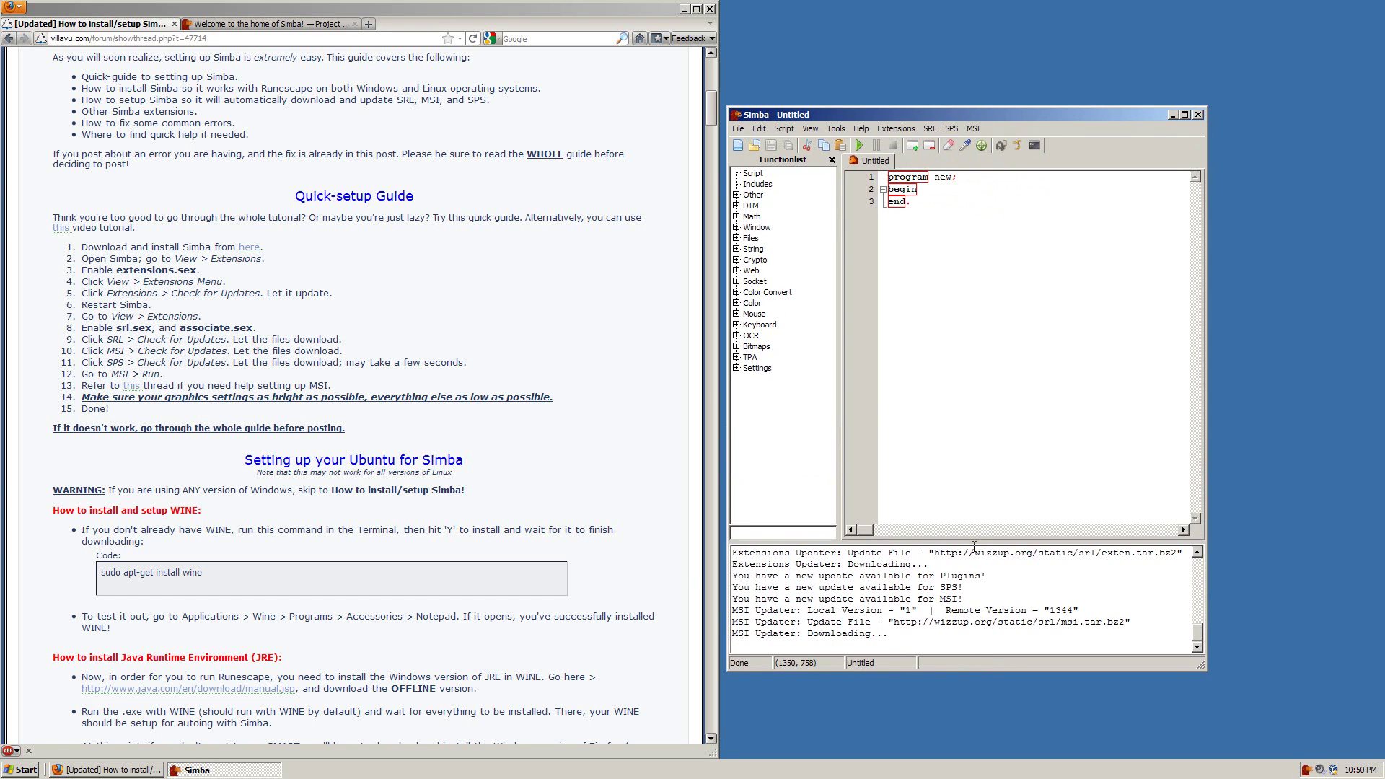
{"action": "left_click_drag", "start_coordinate": [974, 541], "coordinate": [970, 374]}
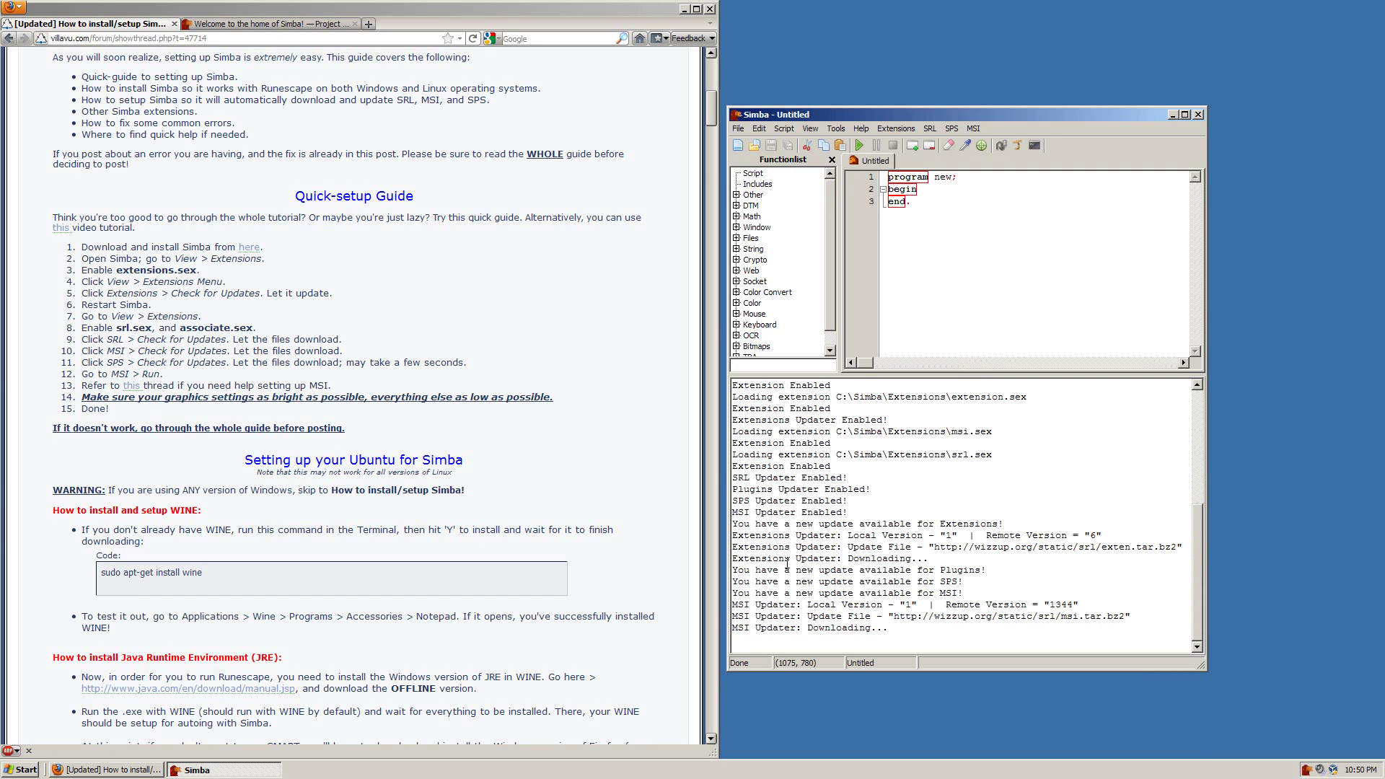
{"action": "left_click_drag", "start_coordinate": [842, 536], "coordinate": [935, 535]}
{"action": "left_click", "coordinate": [1056, 532]}
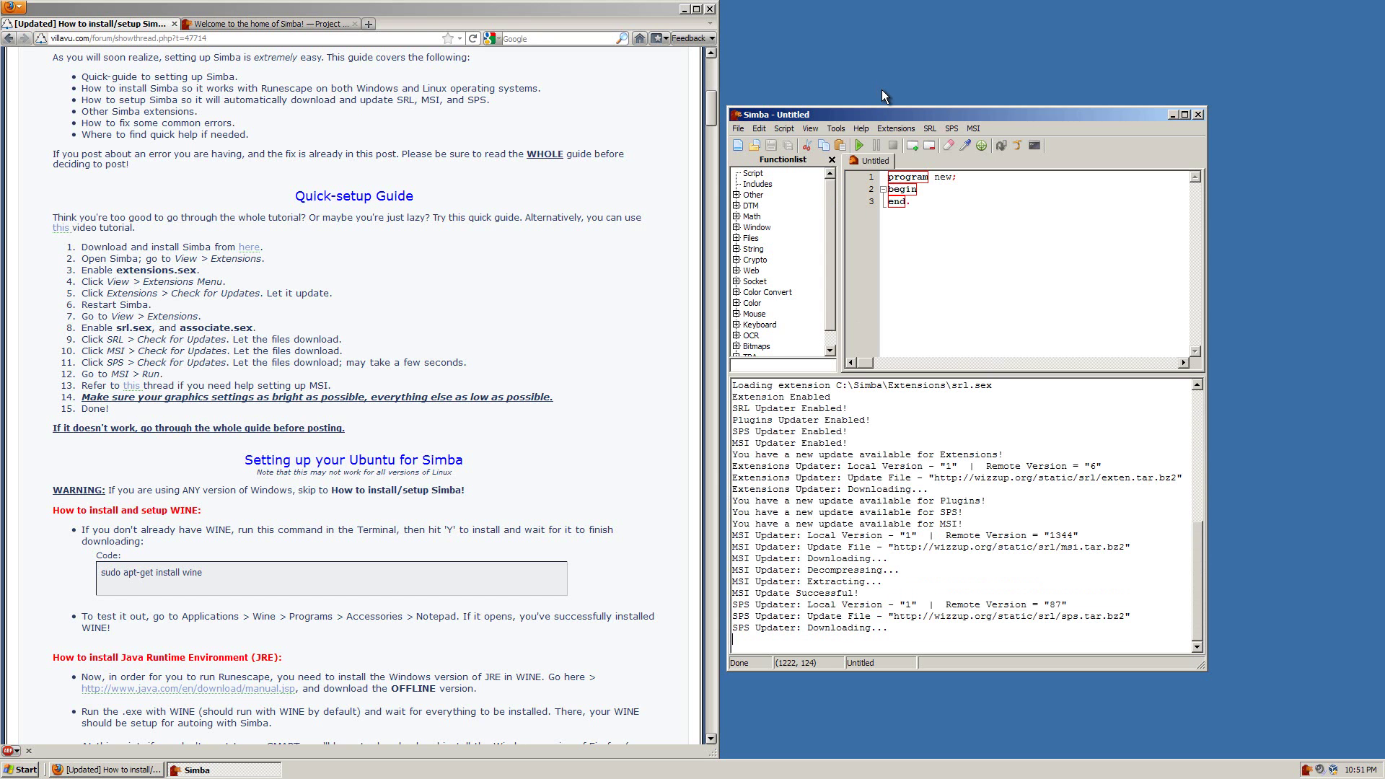
Examine the Extensions updater's update, automatic and settings options without changing any.
{"action": "left_click", "coordinate": [896, 128]}
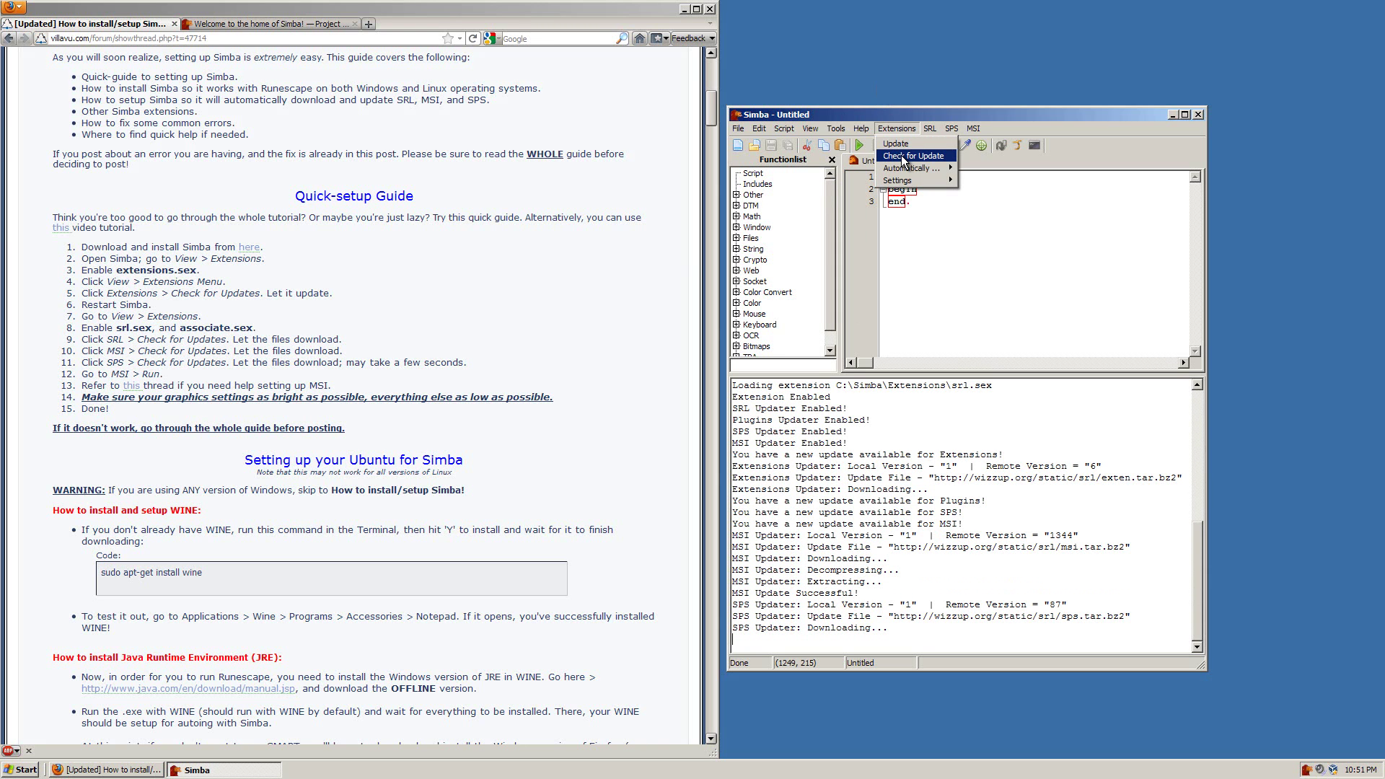
{"action": "mouse_move", "coordinate": [910, 167]}
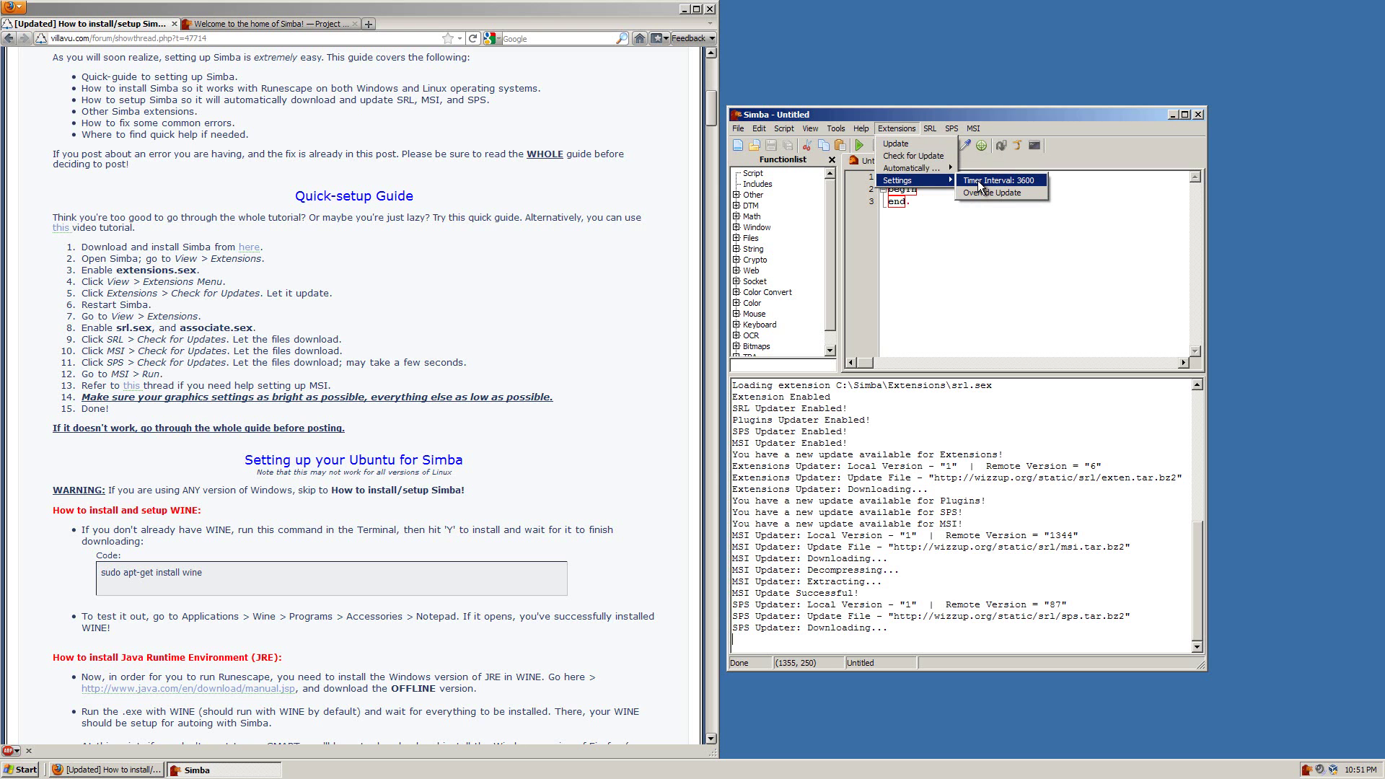
{"action": "mouse_move", "coordinate": [951, 130]}
{"action": "mouse_move", "coordinate": [900, 133]}
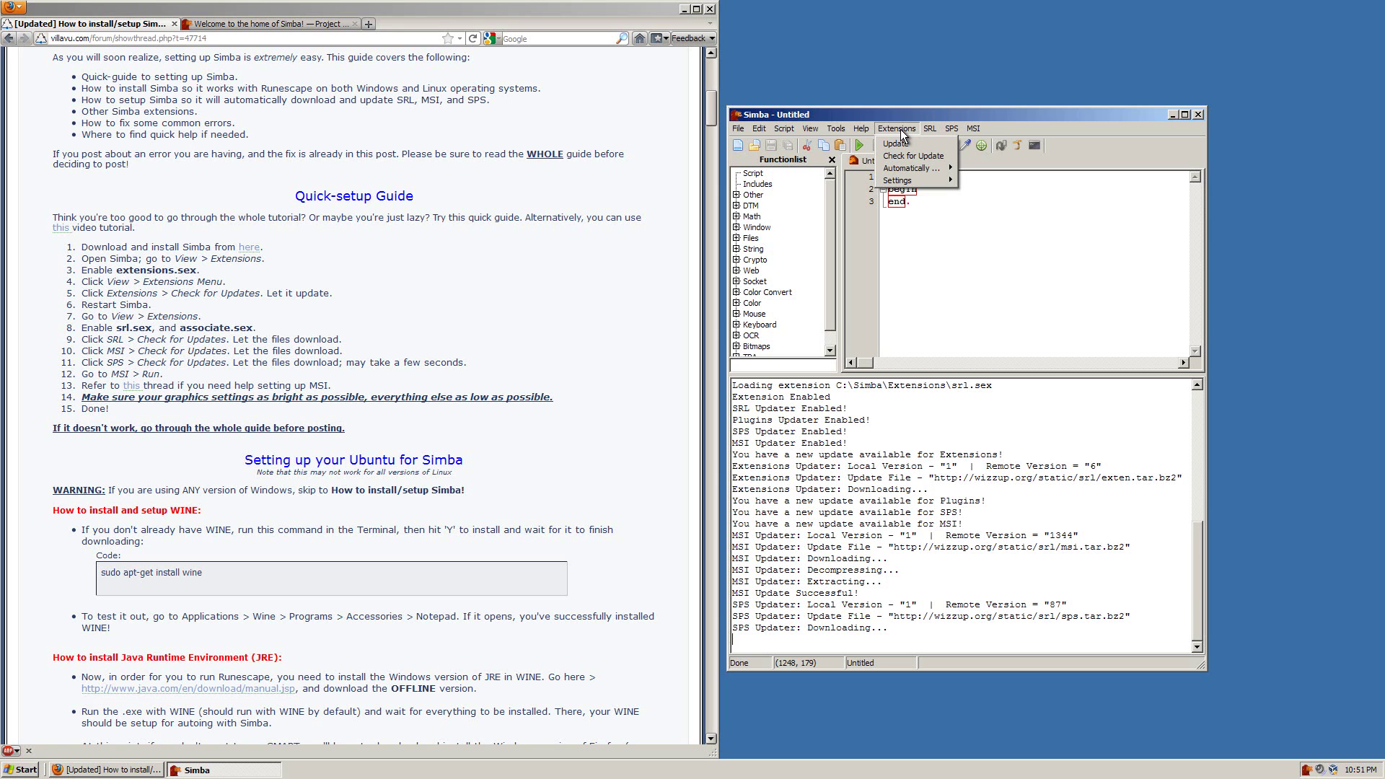
{"action": "left_click", "coordinate": [894, 127]}
Move the Simba window up to the screen's upper edge and highlight the Plugins update error in the log.
{"action": "left_click_drag", "start_coordinate": [879, 116], "coordinate": [873, 11]}
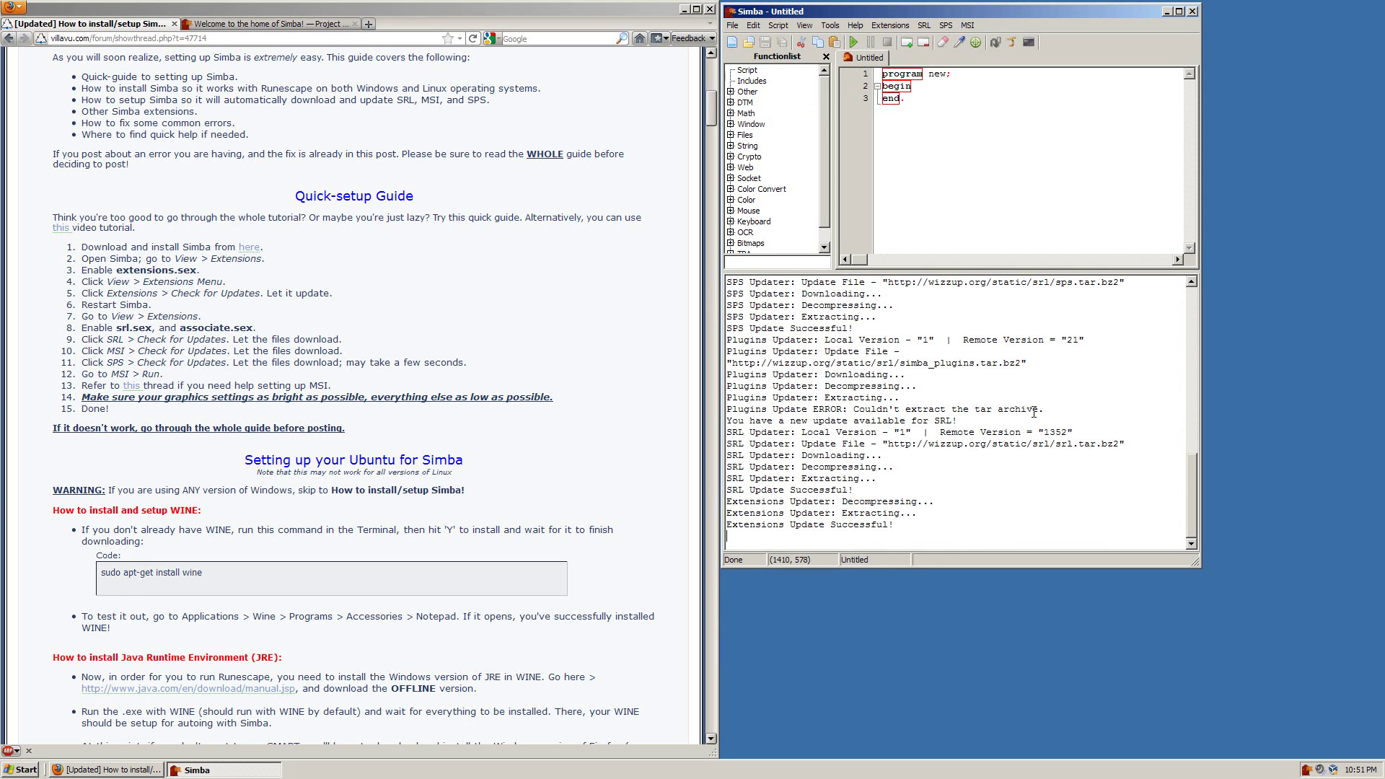
{"action": "left_click_drag", "start_coordinate": [1045, 409], "coordinate": [669, 406]}
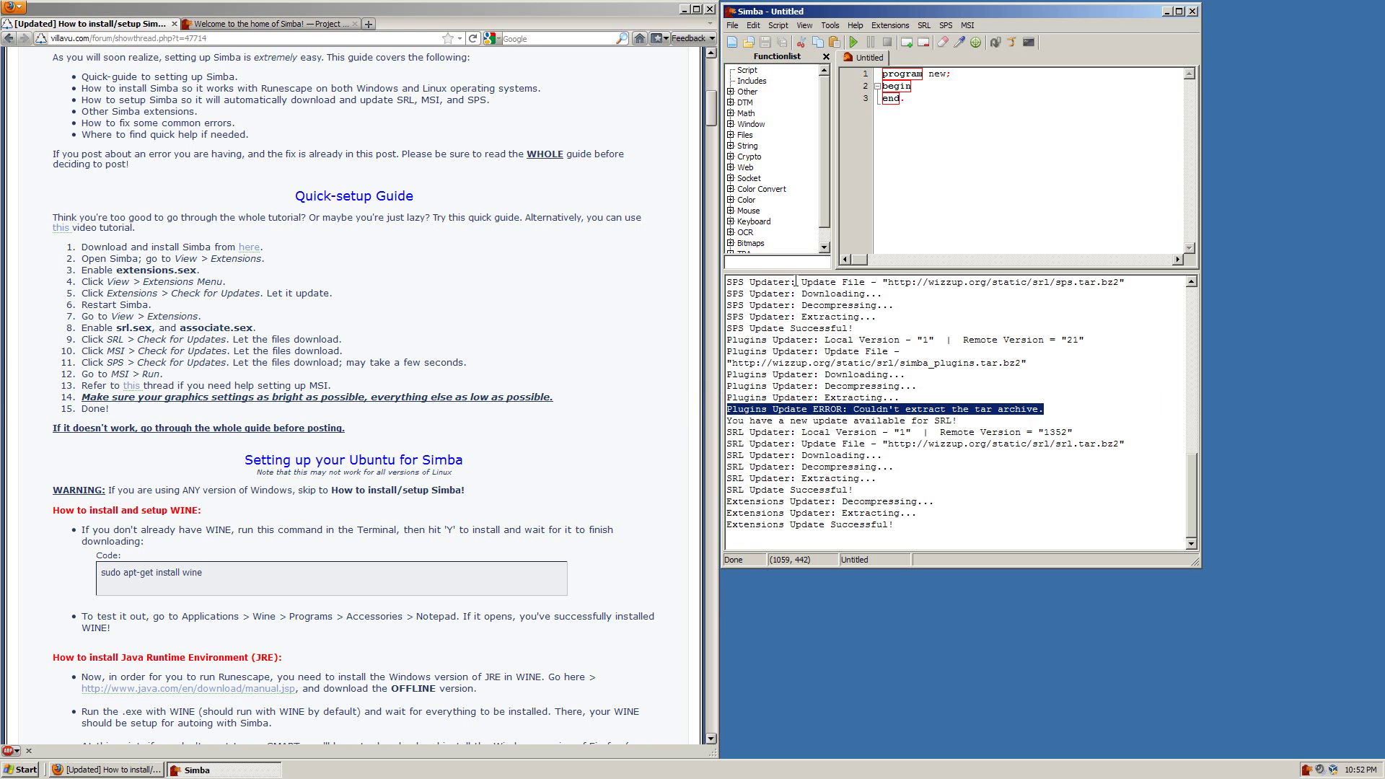
Enable the SRL updater's Override Update setting, run the SRL update and highlight its last log line.
{"action": "left_click", "coordinate": [922, 26]}
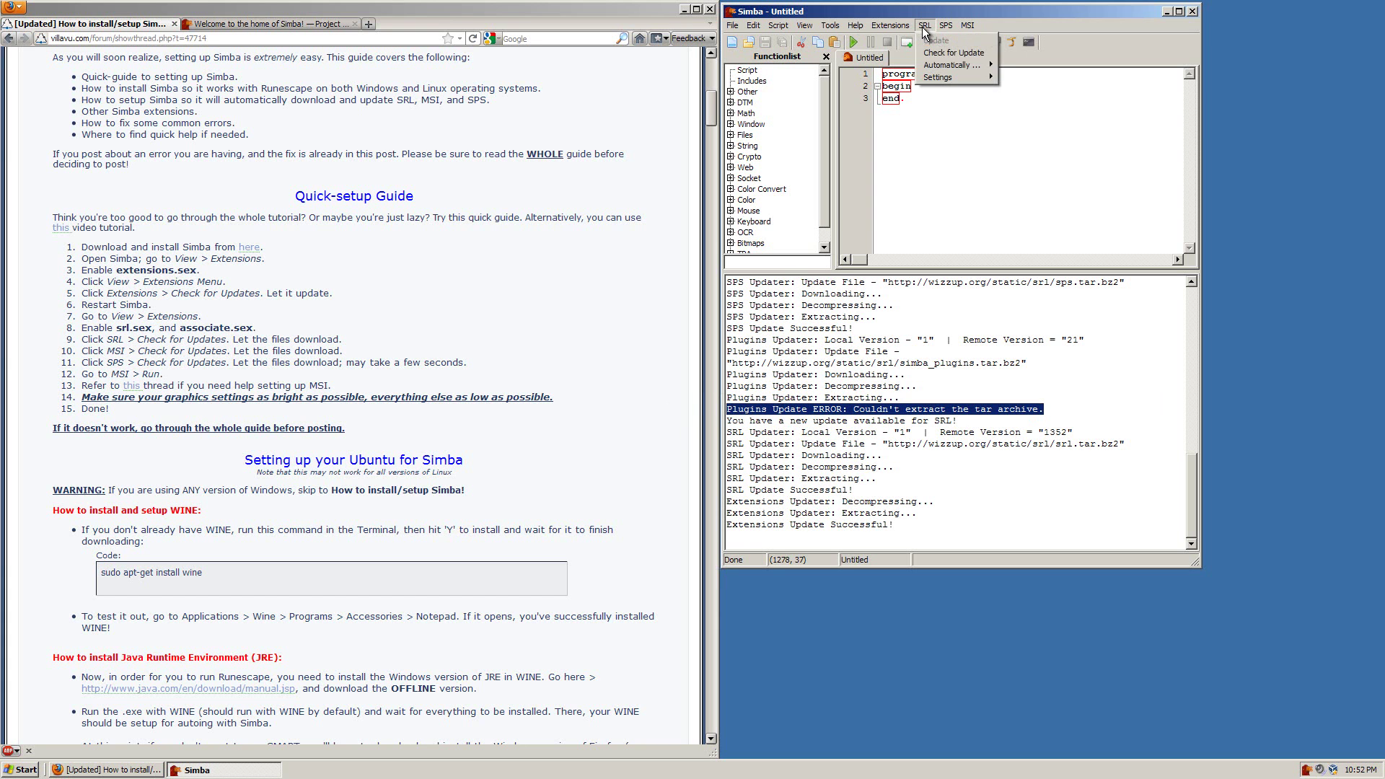
{"action": "mouse_move", "coordinate": [995, 78]}
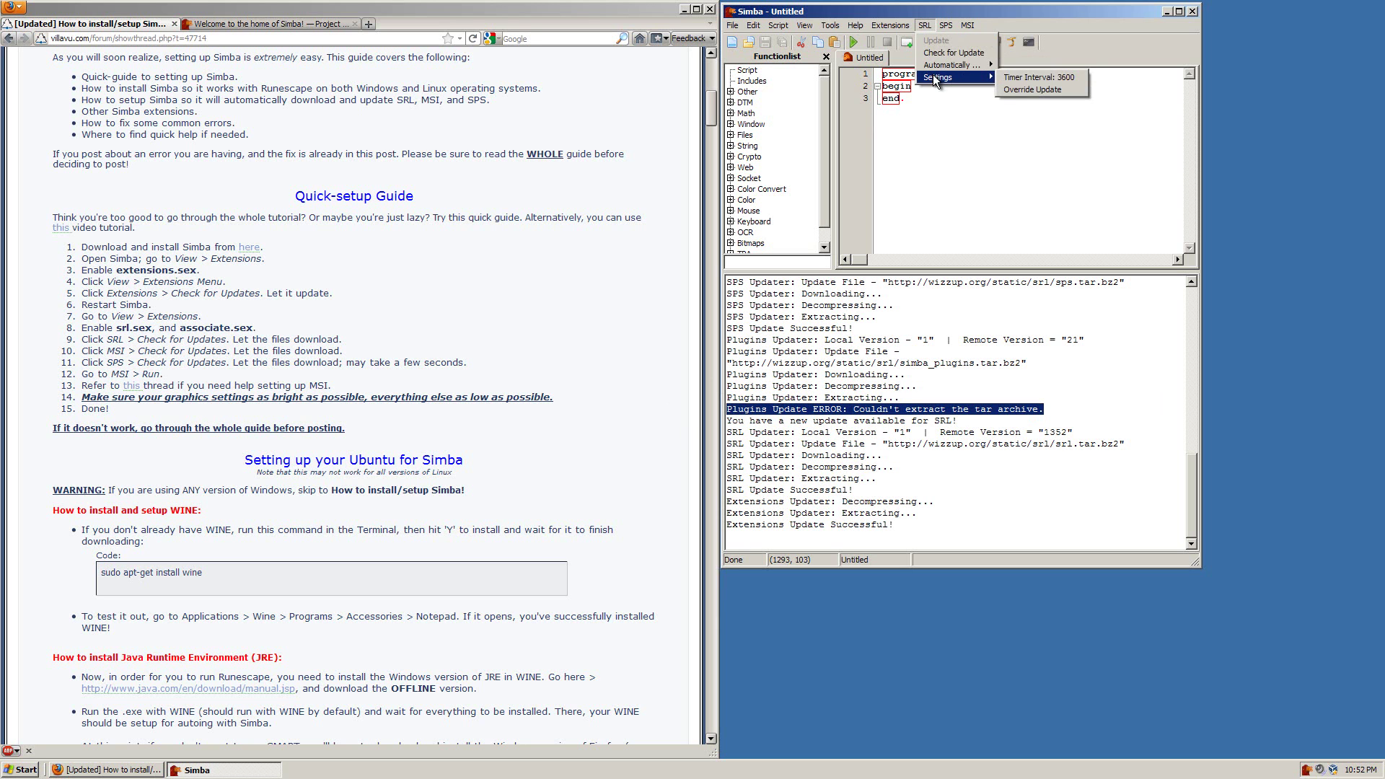
{"action": "left_click", "coordinate": [1019, 89]}
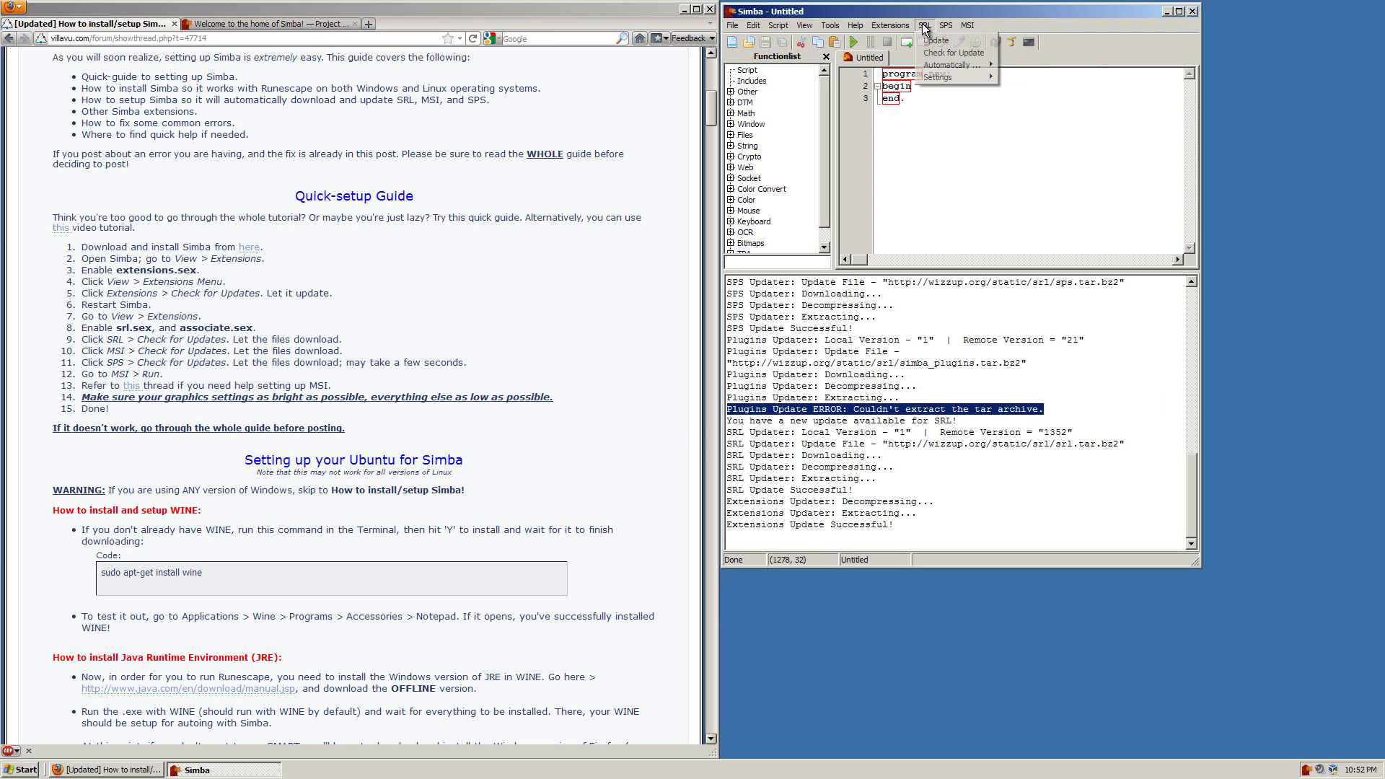
{"action": "left_click", "coordinate": [935, 40]}
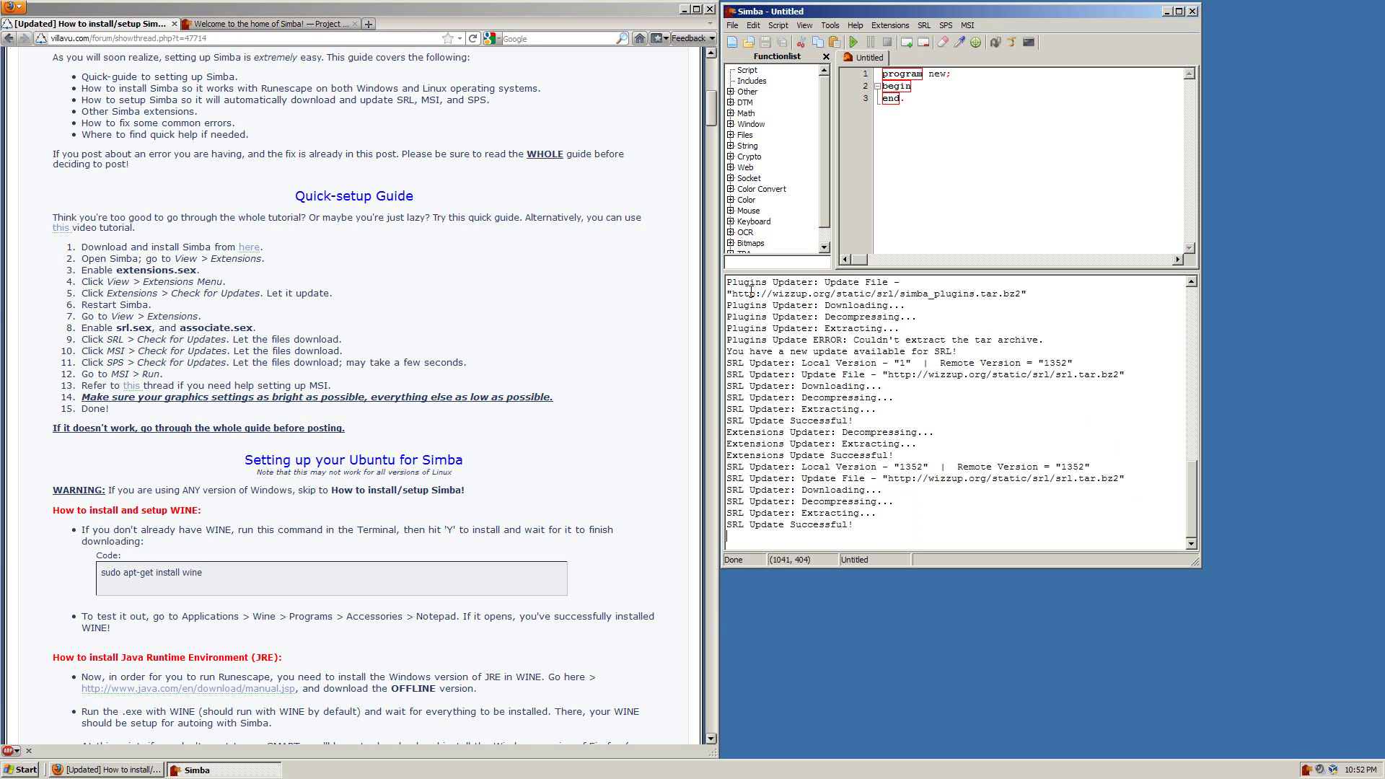
{"action": "left_click_drag", "start_coordinate": [854, 525], "coordinate": [664, 521]}
{"action": "left_click", "coordinate": [926, 407]}
Restart Simba from its desktop shortcut and bring the setup guide back on screen.
{"action": "left_click", "coordinate": [732, 25]}
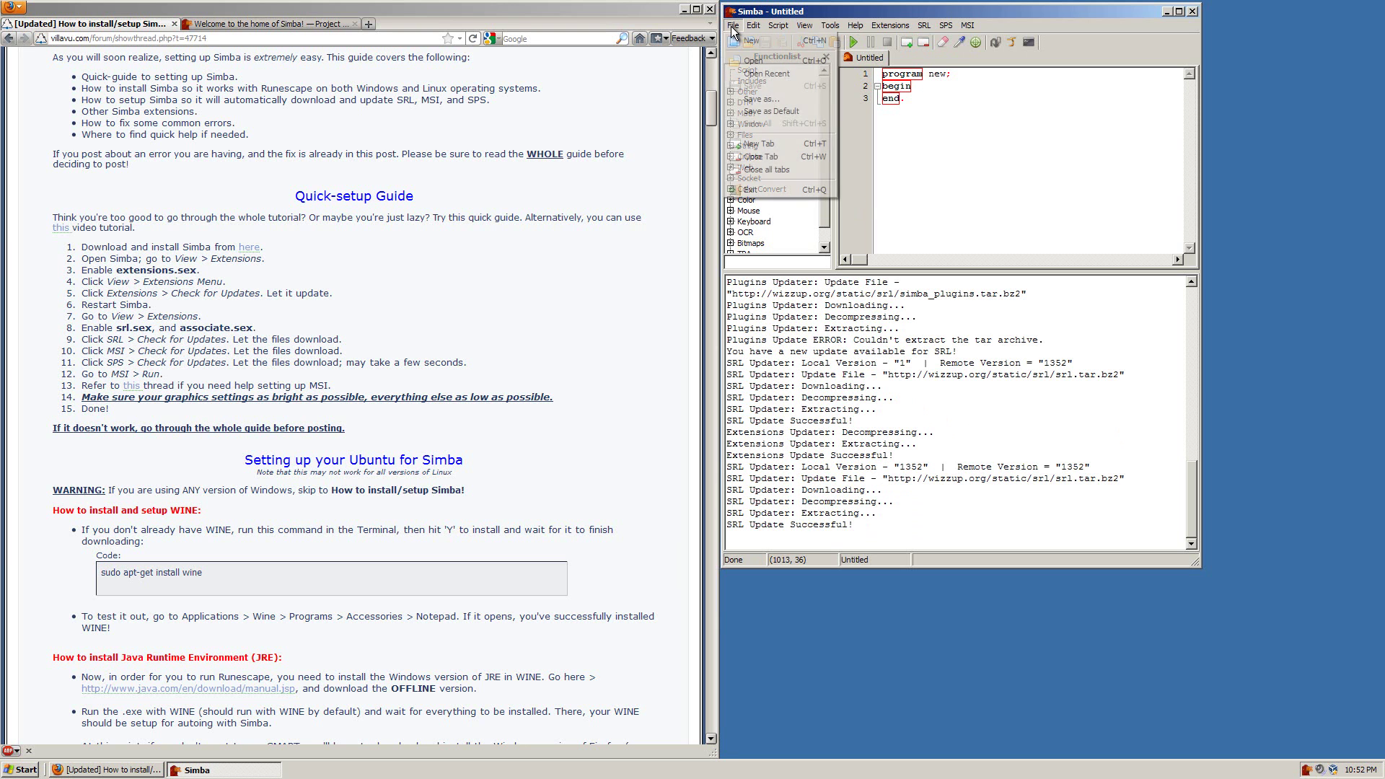
{"action": "left_click", "coordinate": [763, 191]}
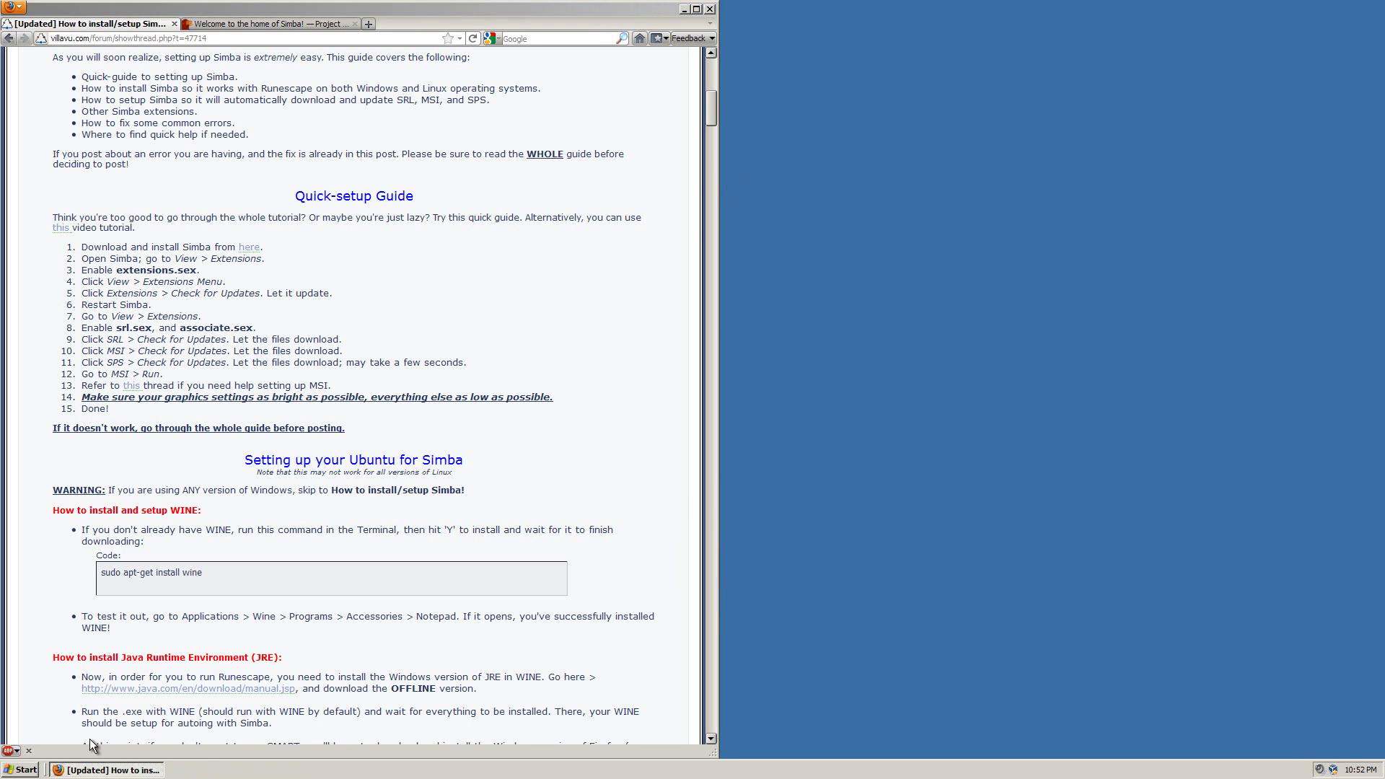
{"action": "left_click", "coordinate": [134, 770]}
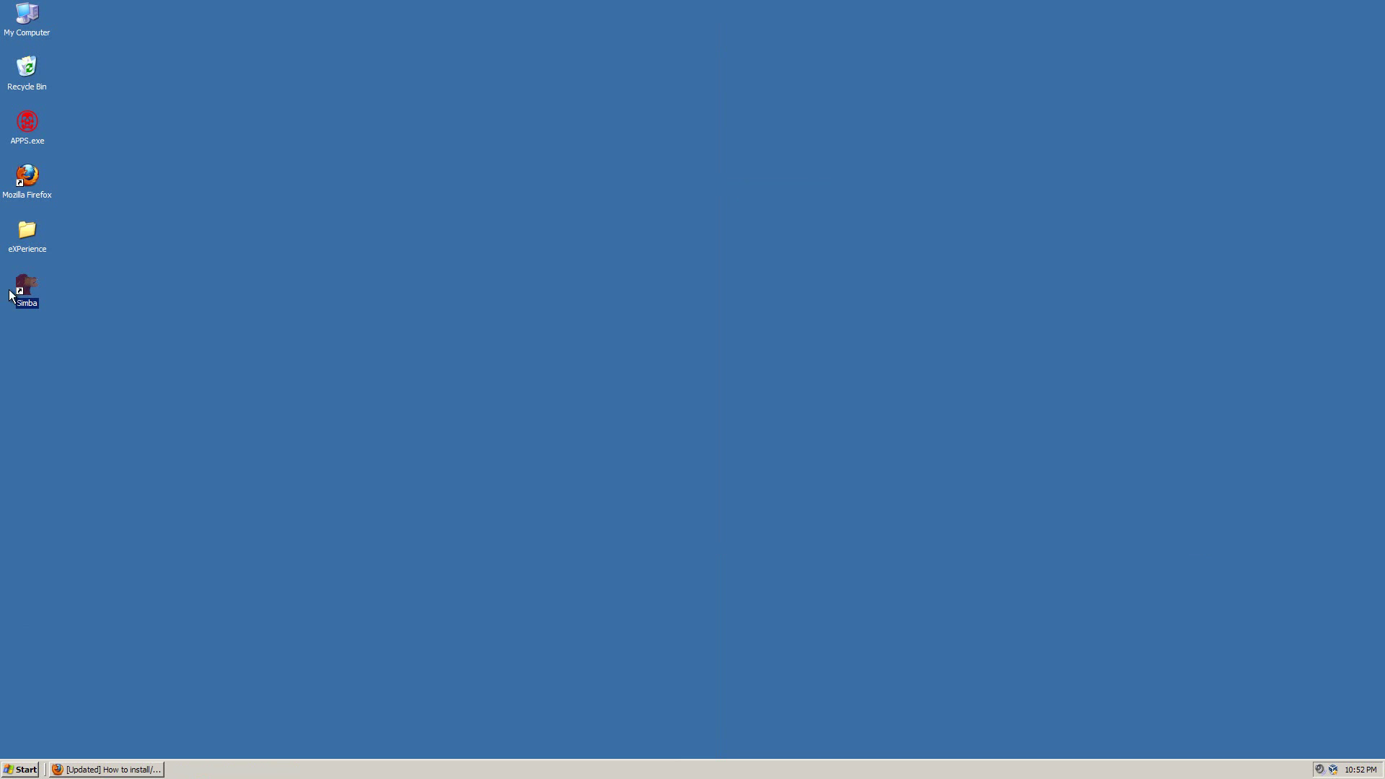
{"action": "left_click", "coordinate": [110, 311]}
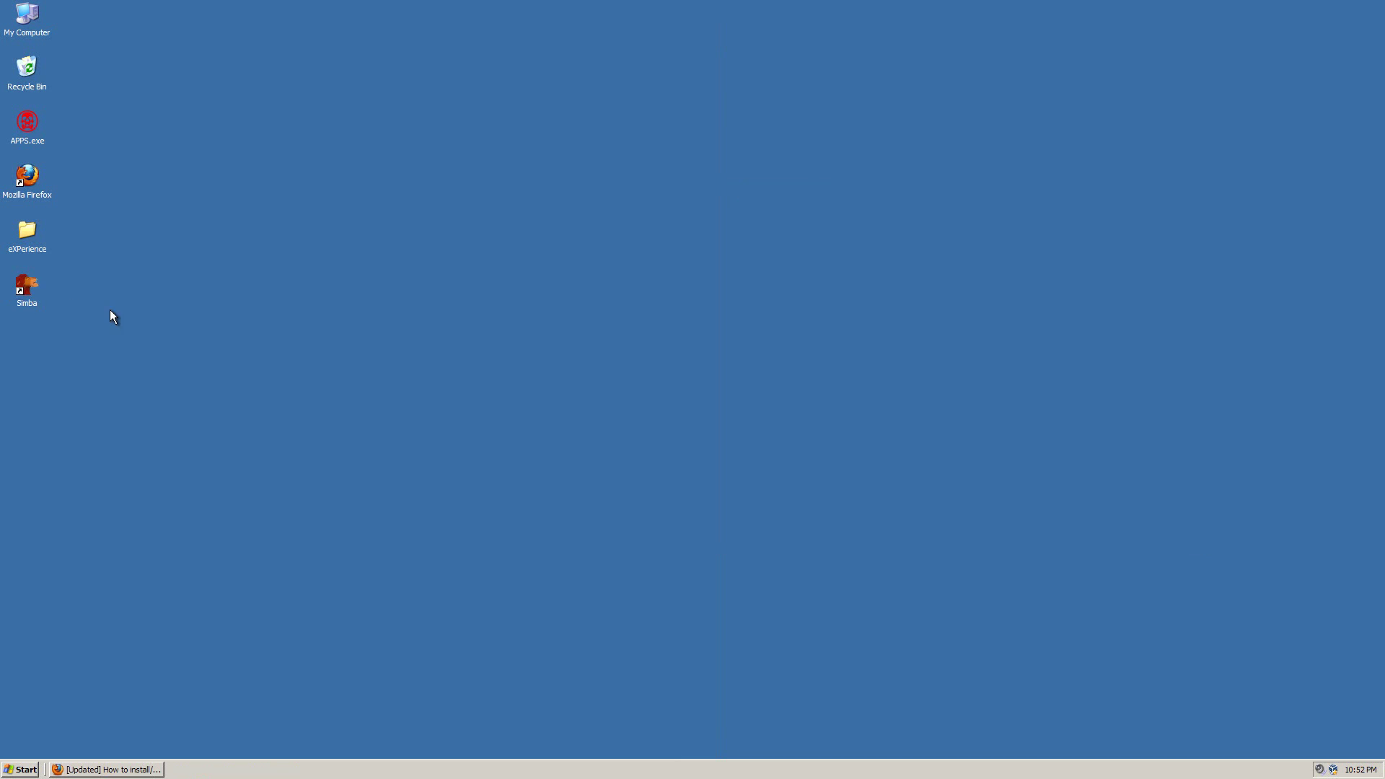
{"action": "double_click", "coordinate": [23, 293]}
{"action": "left_click", "coordinate": [132, 770]}
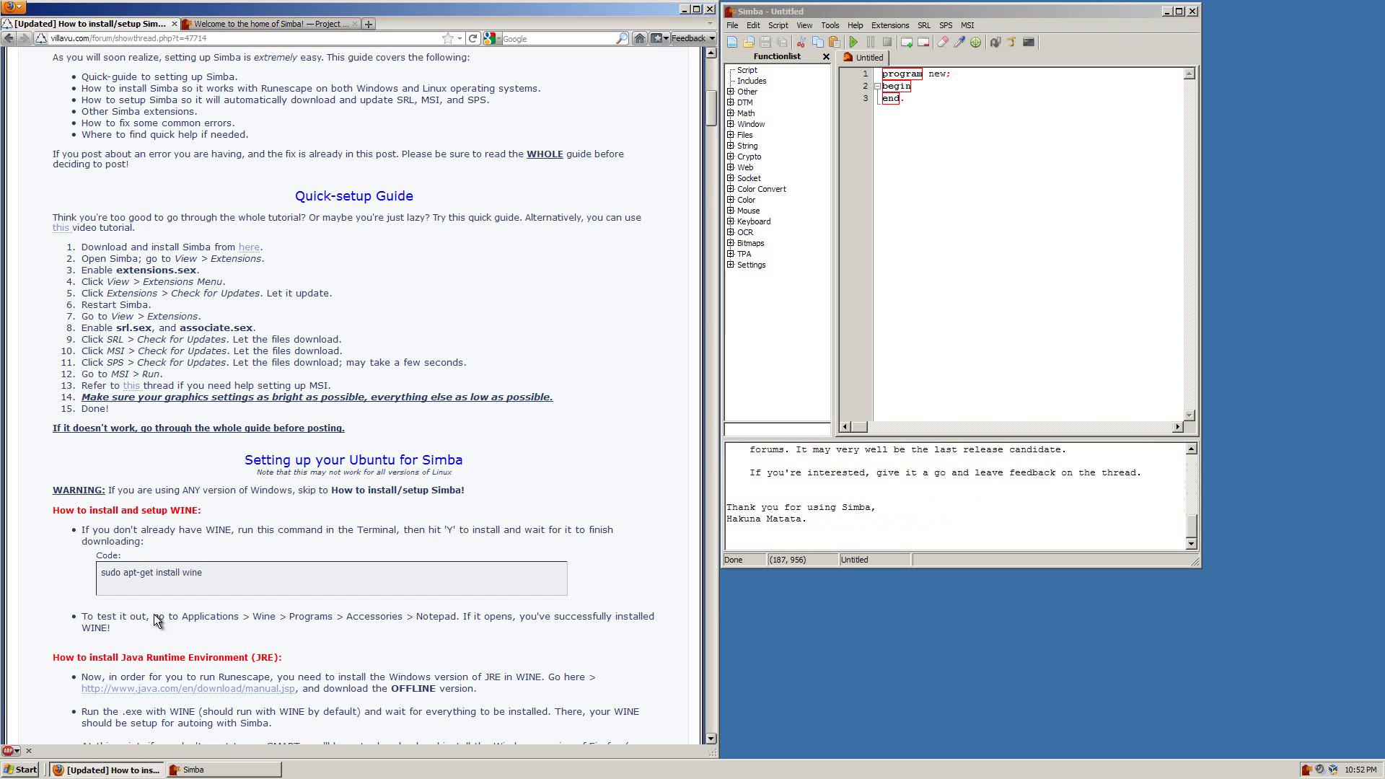
Replace the new script in Simba with the SMART test code copied from the guide's "How to setup your Simba for autoing" section.
{"action": "scroll", "coordinate": [96, 223], "scroll_direction": "down", "scroll_amount": 6}
{"action": "scroll", "coordinate": [96, 259], "scroll_direction": "down", "scroll_amount": 2}
{"action": "scroll", "coordinate": [96, 259], "scroll_direction": "up", "scroll_amount": 4}
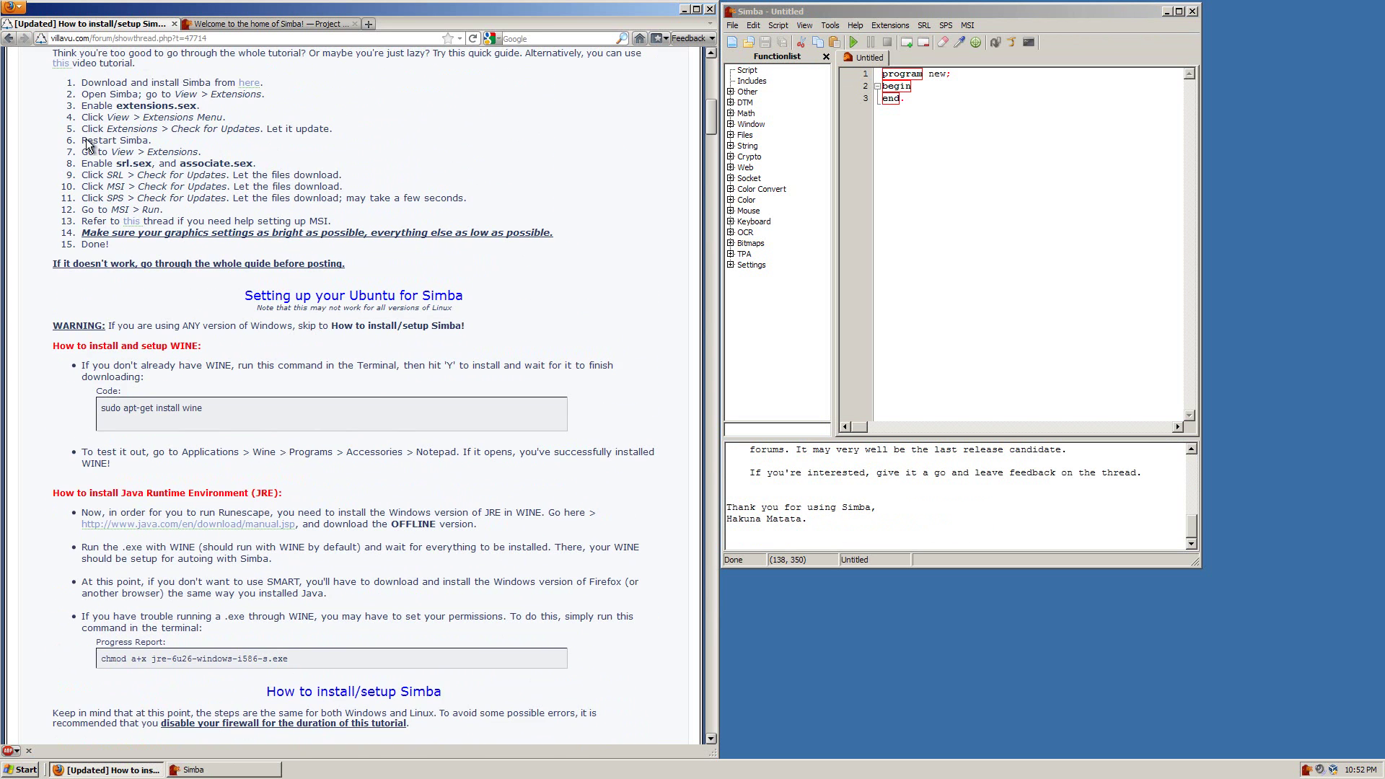
{"action": "left_click", "coordinate": [249, 39]}
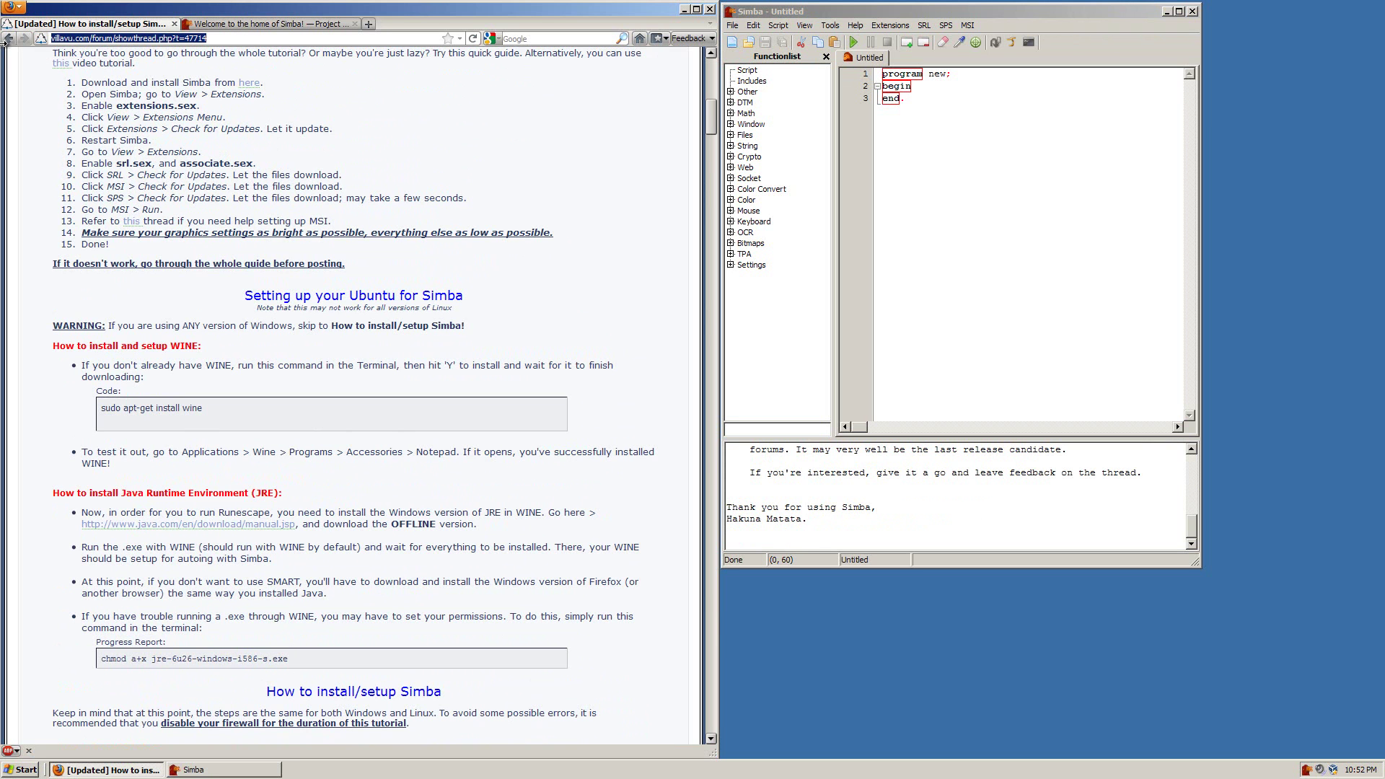
{"action": "left_click", "coordinate": [46, 444]}
{"action": "scroll", "coordinate": [47, 443], "scroll_direction": "down", "scroll_amount": 15}
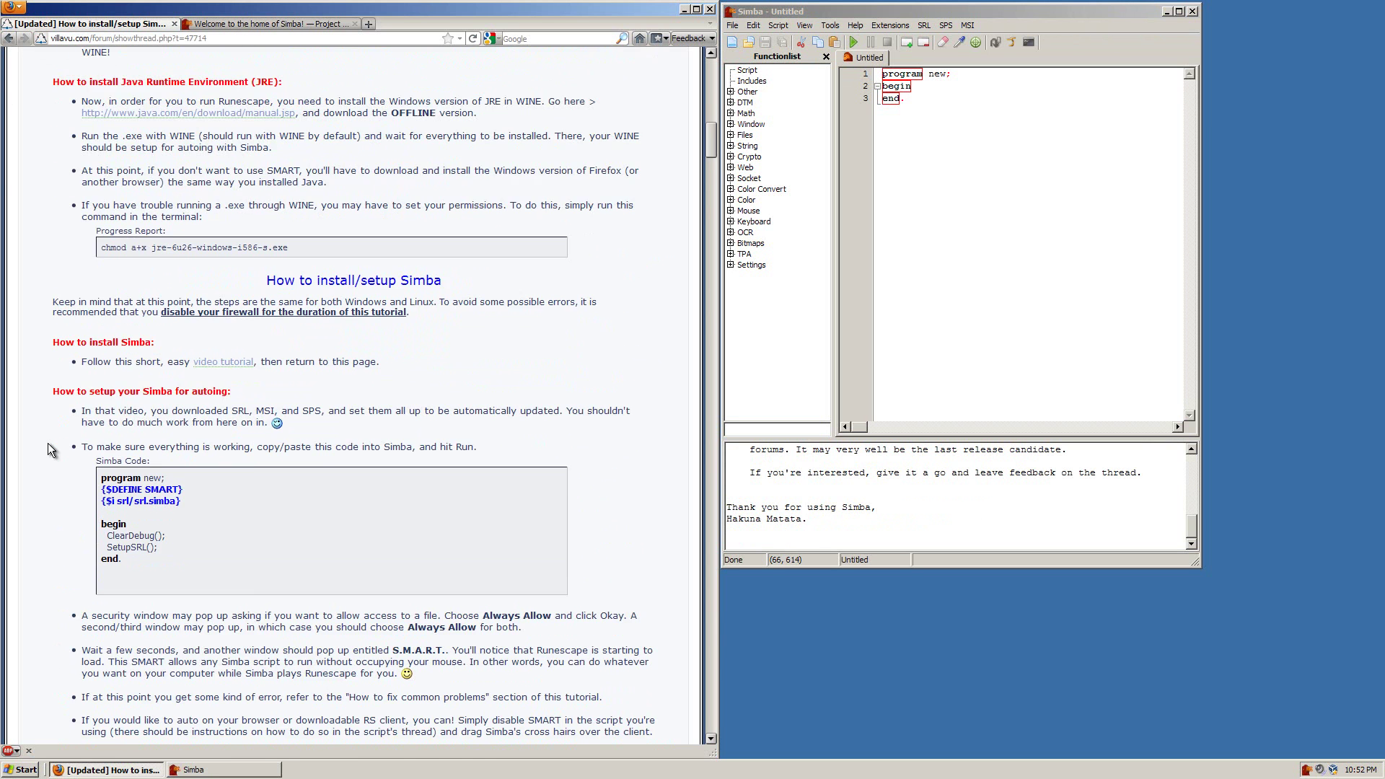
{"action": "scroll", "coordinate": [48, 443], "scroll_direction": "up", "scroll_amount": 2}
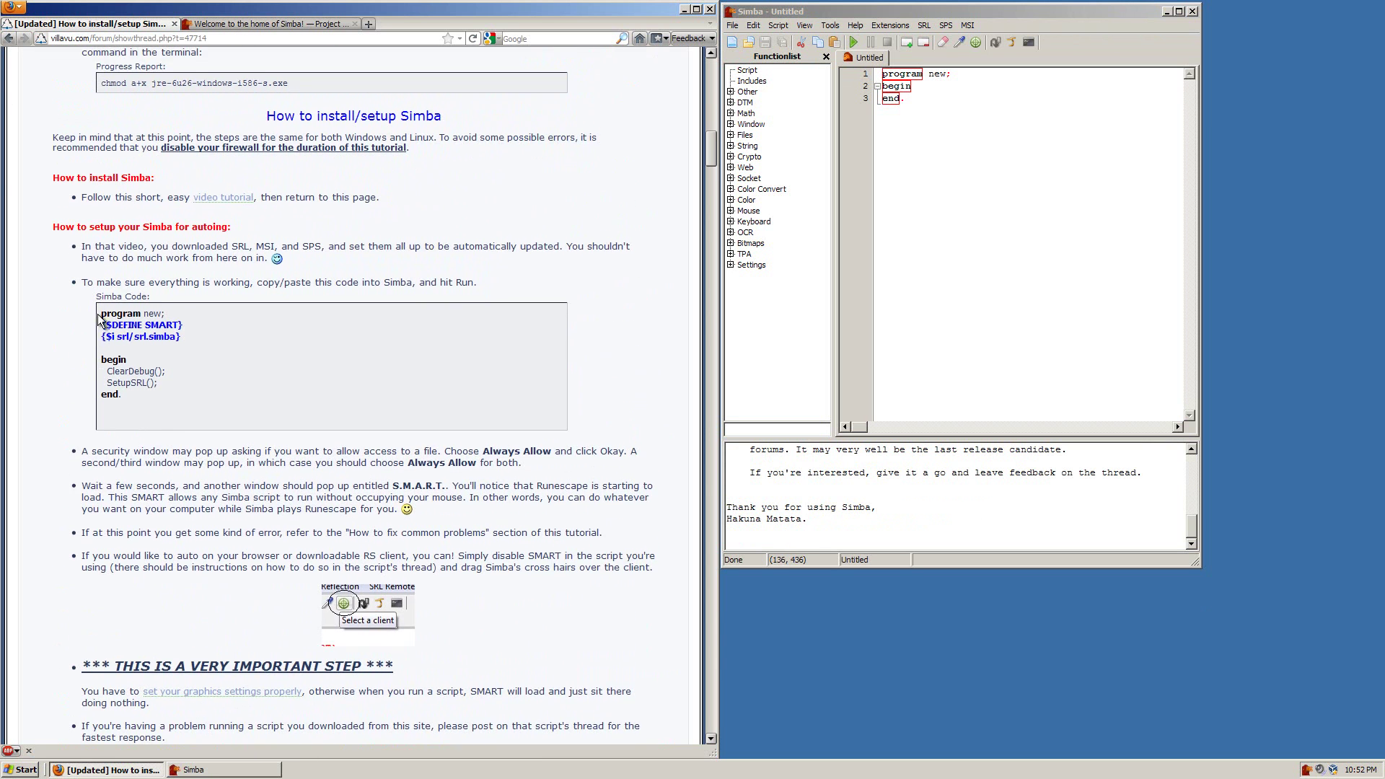
{"action": "left_click_drag", "start_coordinate": [154, 399], "coordinate": [28, 316]}
{"action": "key", "text": "ctrl+c"}
{"action": "key", "text": "alt+Tab"}
{"action": "key", "text": "ctrl+a"}
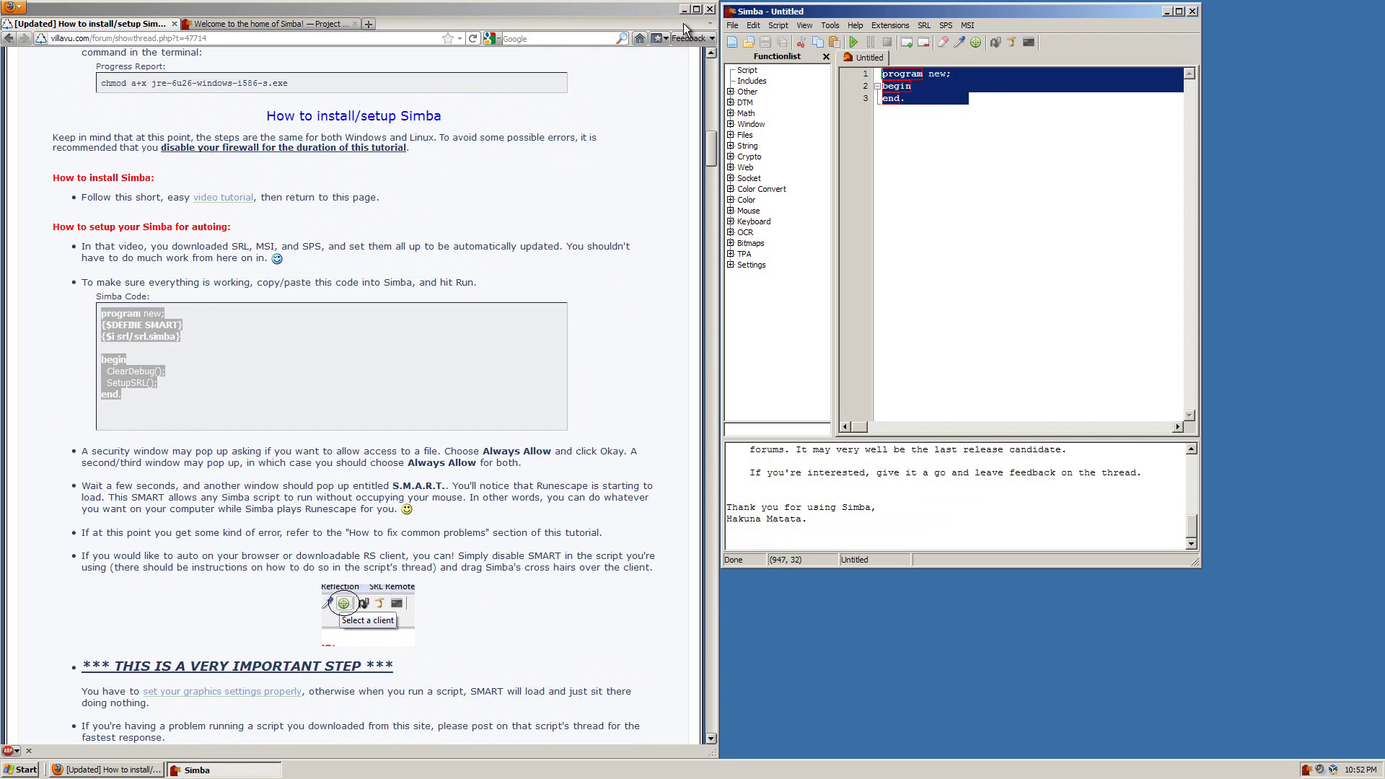
{"action": "key", "text": "ctrl+v"}
Highlight the SetupSRL(); and {$DEFINE SMART} lines in the script and skim the rest of the guide.
{"action": "left_click_drag", "start_coordinate": [940, 147], "coordinate": [883, 146]}
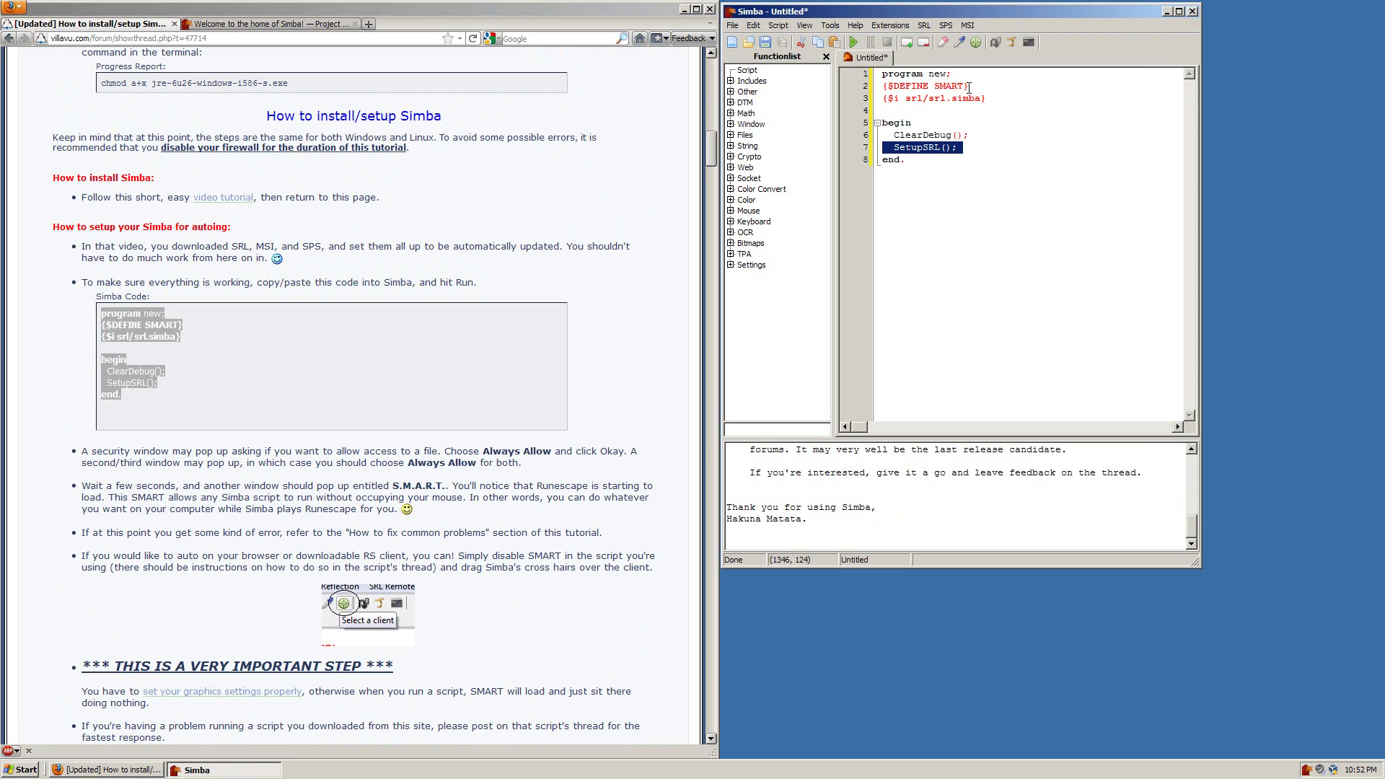
{"action": "left_click_drag", "start_coordinate": [970, 86], "coordinate": [860, 85]}
{"action": "left_click", "coordinate": [591, 436]}
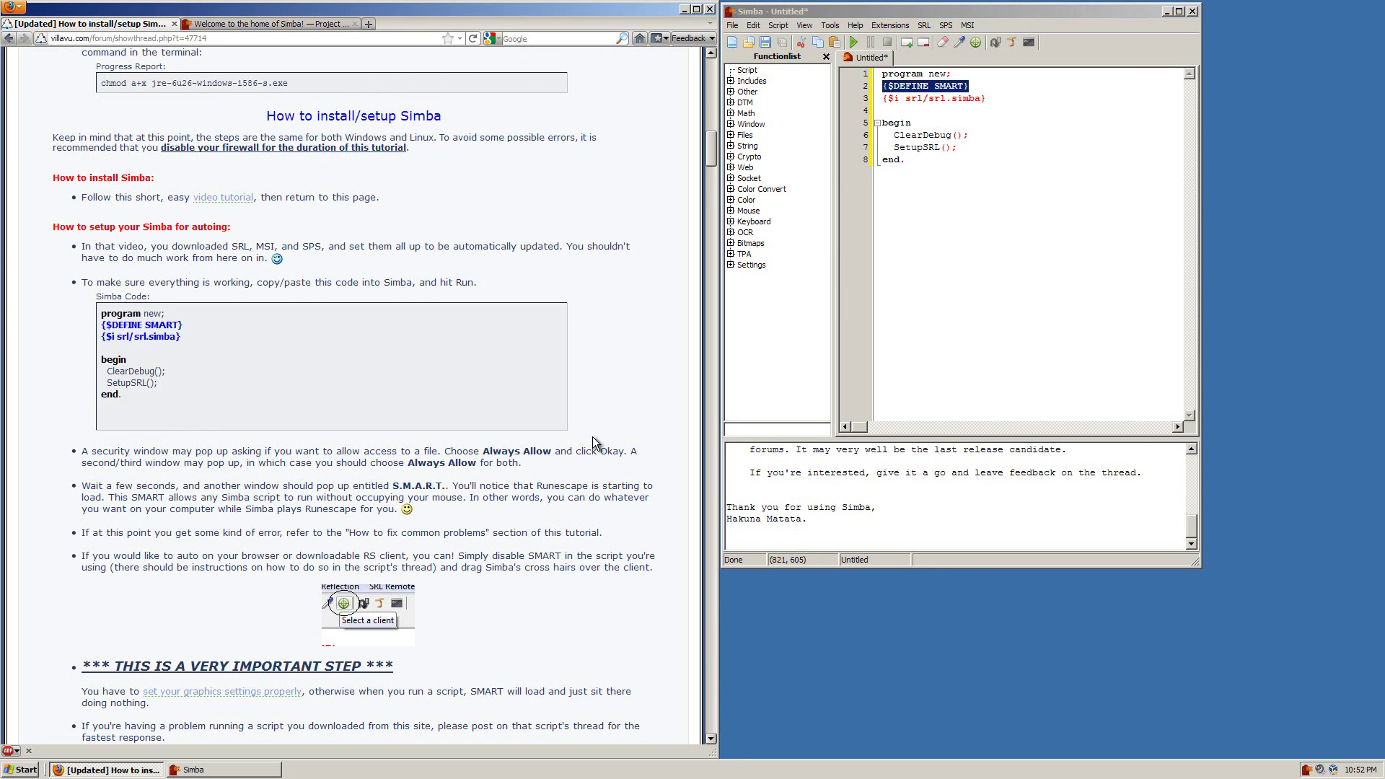
{"action": "scroll", "coordinate": [592, 435], "scroll_direction": "down", "scroll_amount": 10}
{"action": "scroll", "coordinate": [592, 436], "scroll_direction": "down", "scroll_amount": 12}
{"action": "scroll", "coordinate": [592, 436], "scroll_direction": "up", "scroll_amount": 20}
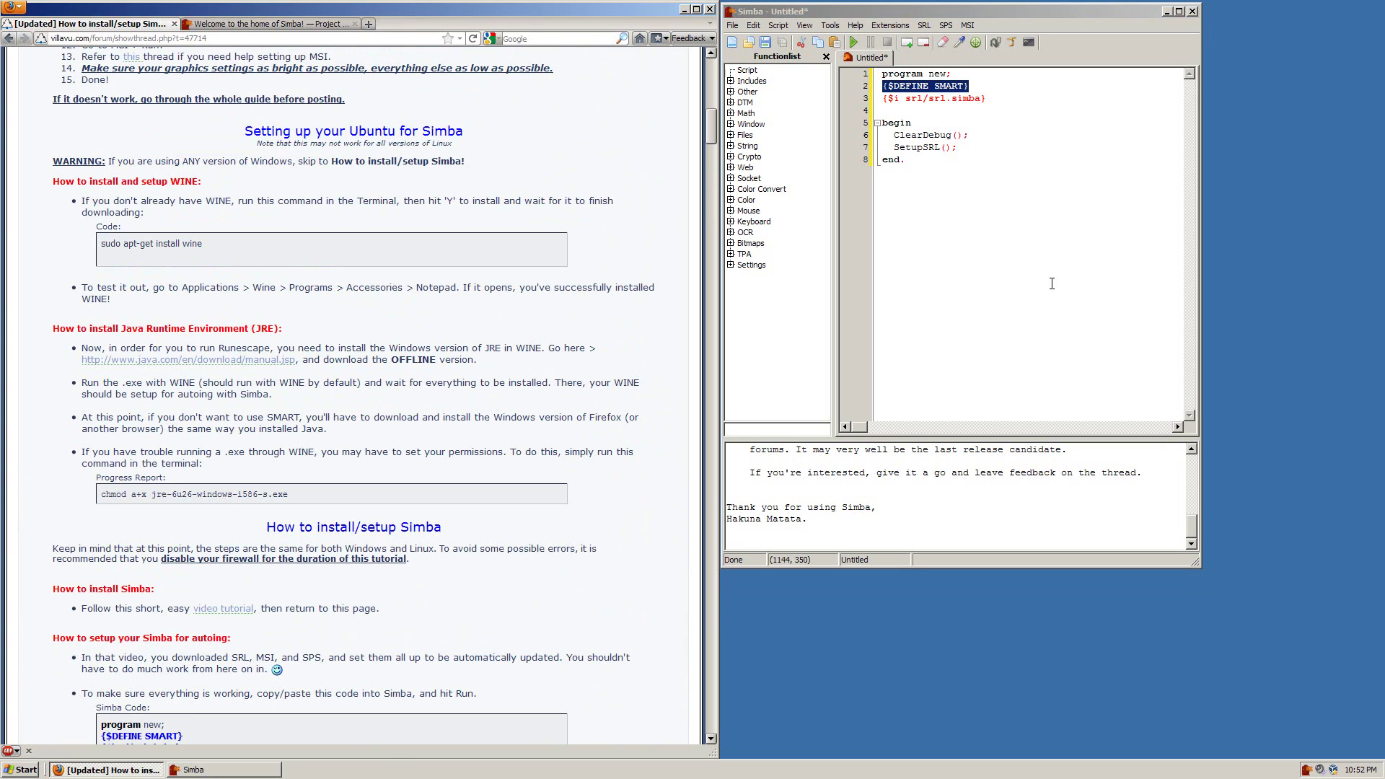
{"action": "left_click", "coordinate": [1002, 159]}
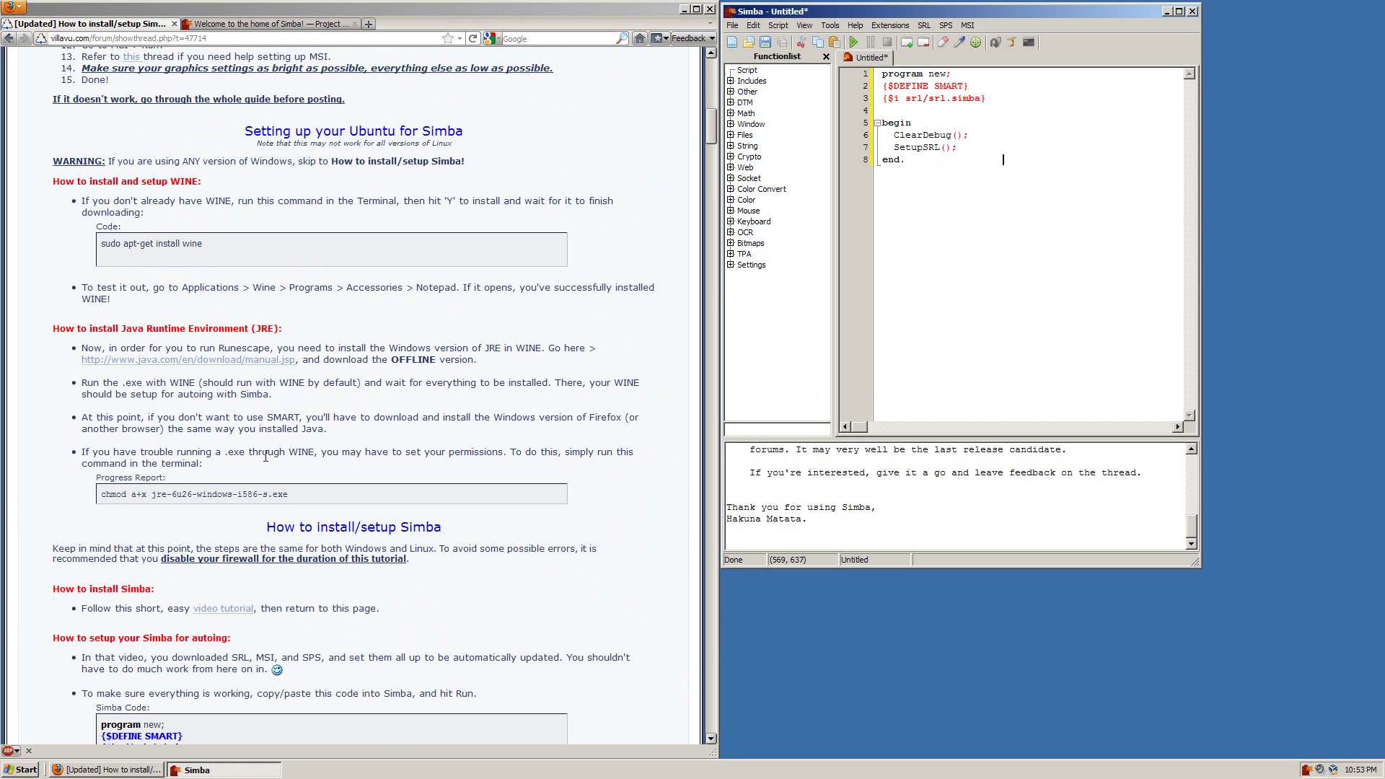
Reselect the guide's test code, paste it over the whole script in Simba and run it.
{"action": "scroll", "coordinate": [266, 456], "scroll_direction": "down", "scroll_amount": 8}
{"action": "left_click_drag", "start_coordinate": [163, 500], "coordinate": [78, 387]}
{"action": "left_click", "coordinate": [984, 236]}
{"action": "key", "text": "ctrl+a"}
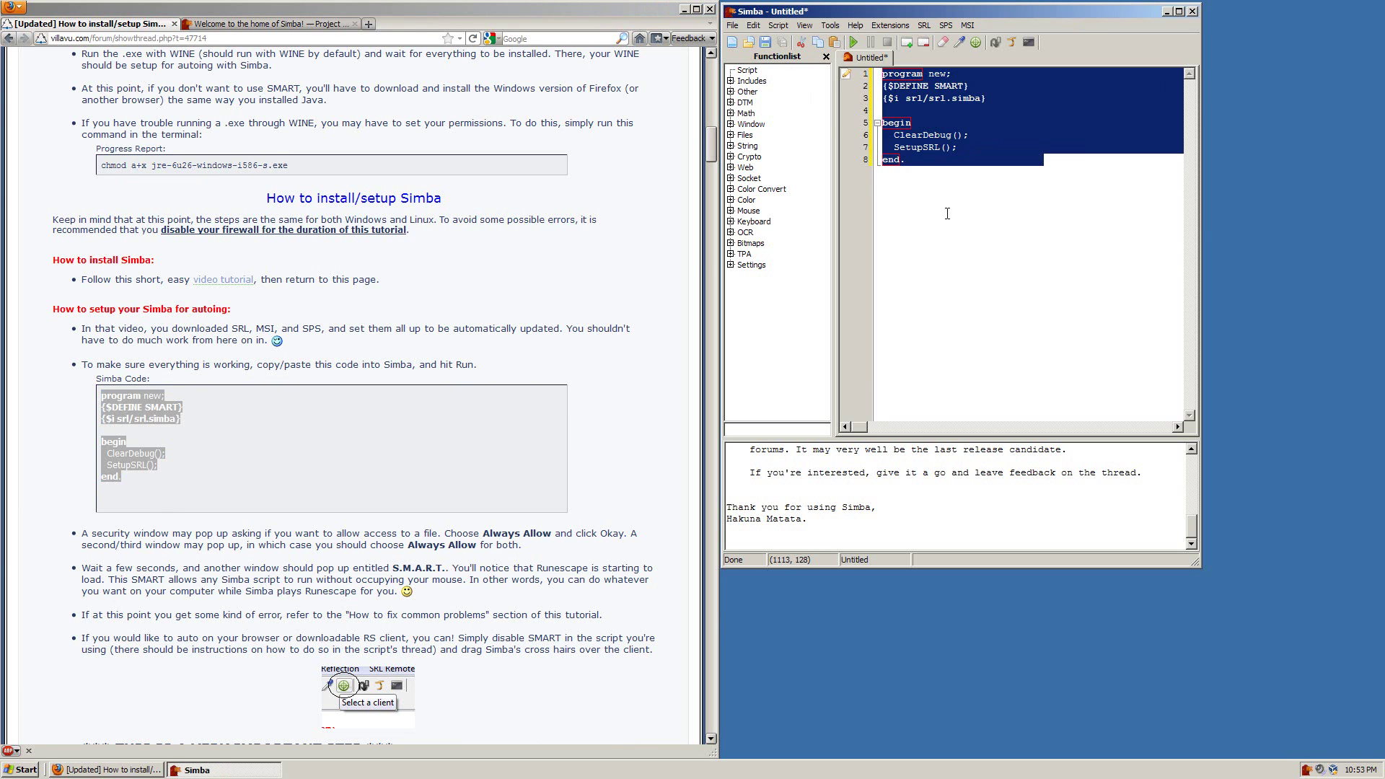
{"action": "key", "text": "ctrl+v"}
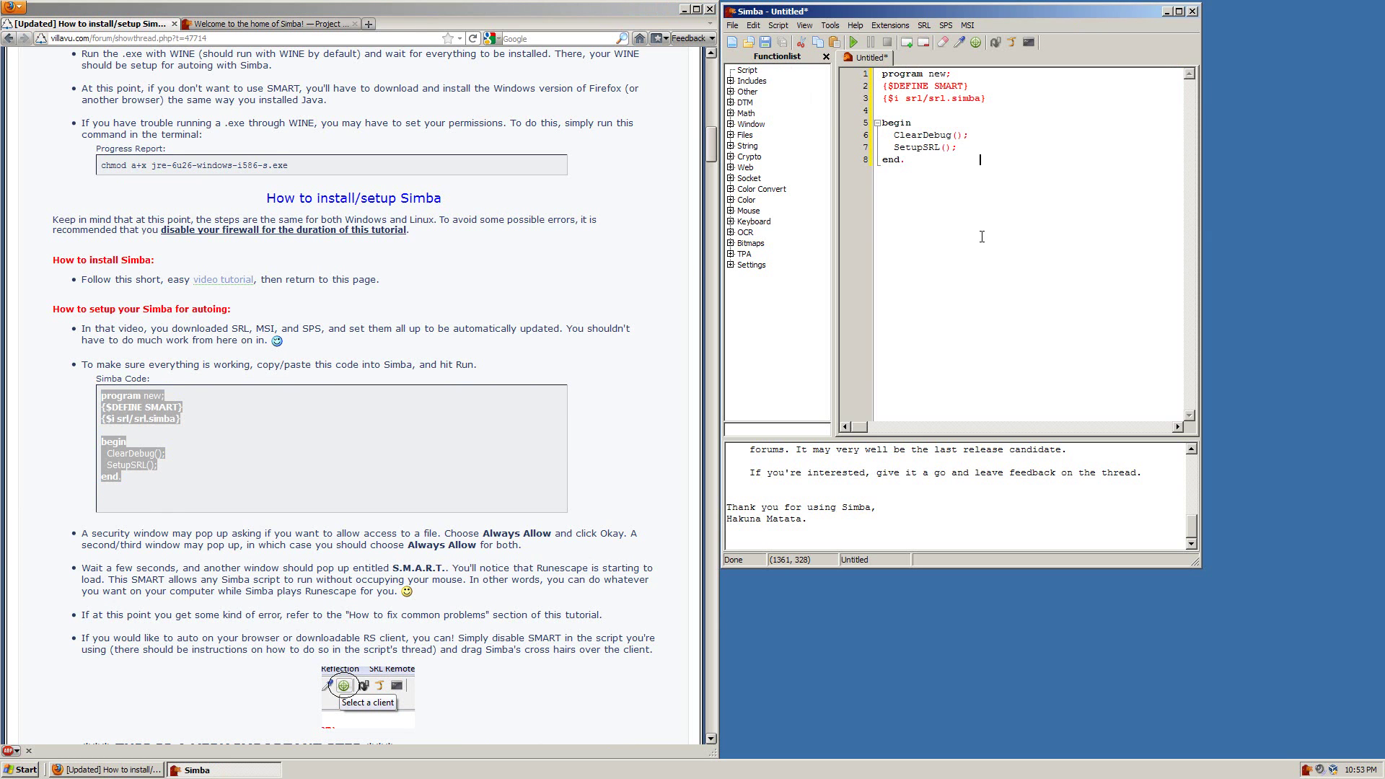
{"action": "left_click", "coordinate": [854, 43]}
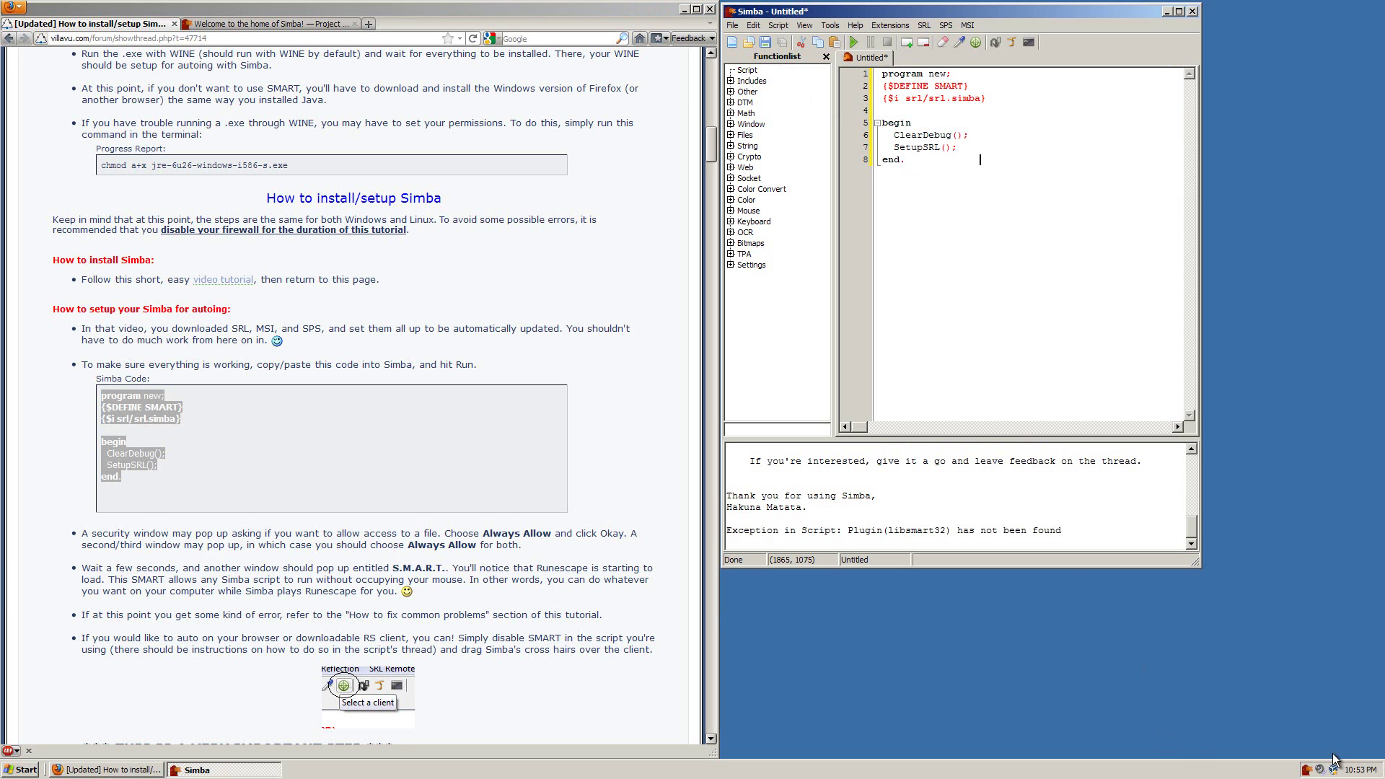
{"action": "key", "text": "ctrl+f"}
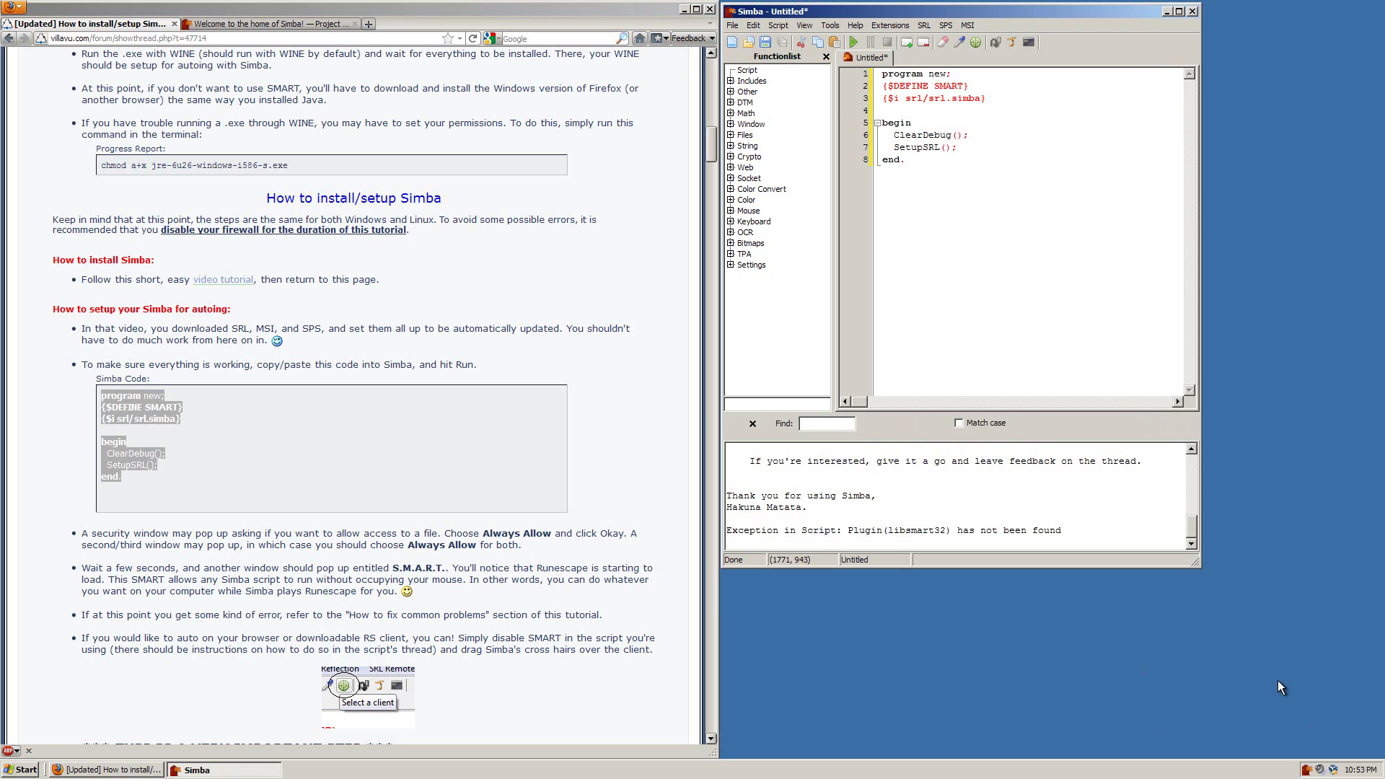
{"action": "key", "text": "alt+F4"}
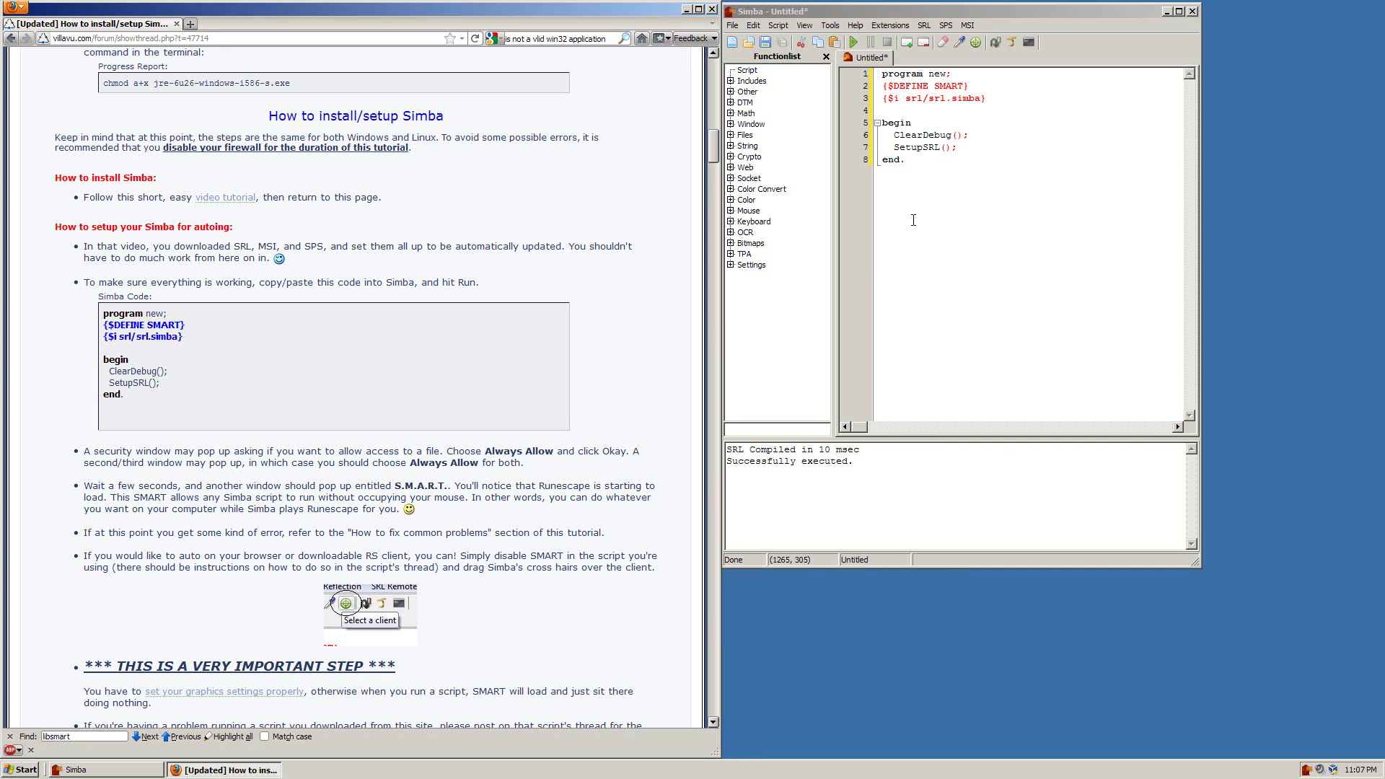
Run the test script again and highlight the SMART initialization message in the output.
{"action": "left_click", "coordinate": [852, 43]}
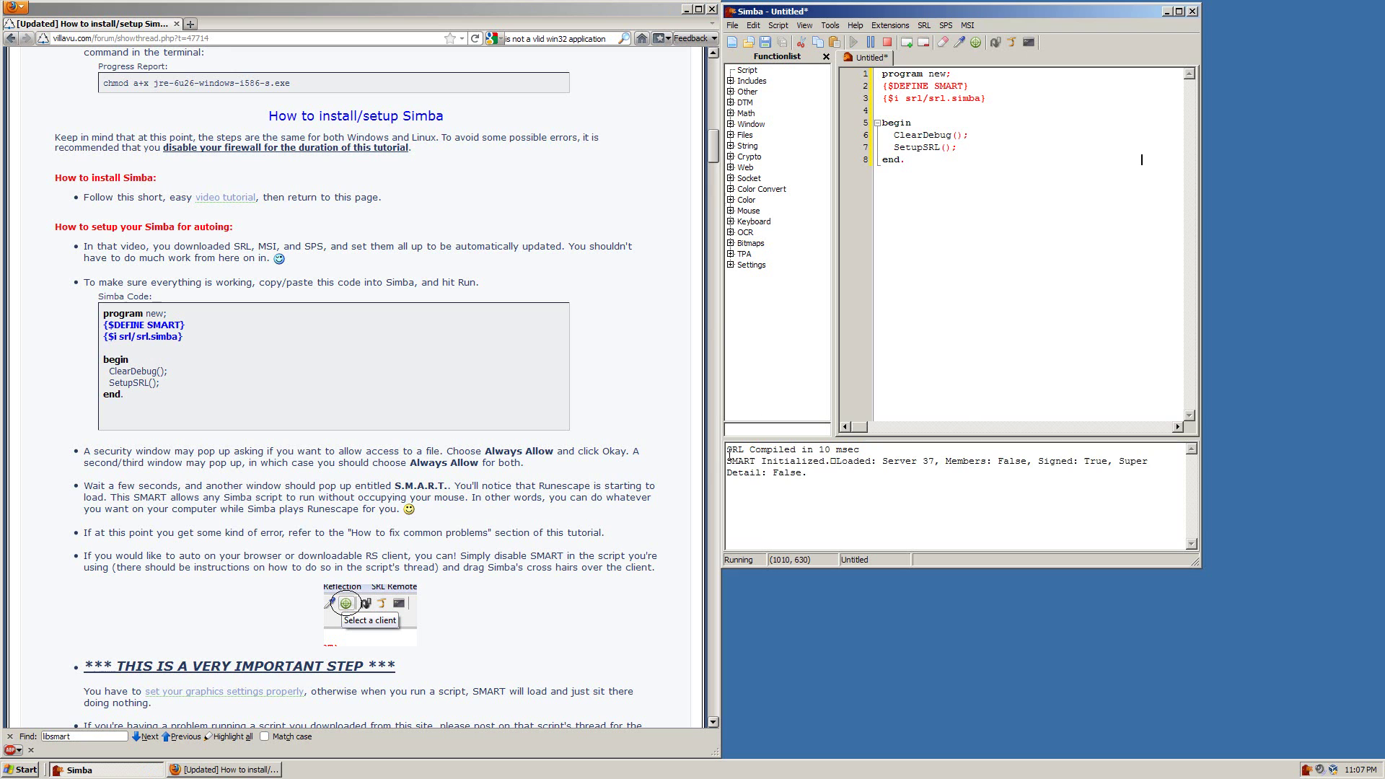
{"action": "left_click_drag", "start_coordinate": [728, 464], "coordinate": [808, 476]}
{"action": "left_click", "coordinate": [823, 479]}
Highlight the SetupSRL(); and {$DEFINE SMART} script lines and all of the output text.
{"action": "left_click_drag", "start_coordinate": [963, 148], "coordinate": [882, 160]}
{"action": "left_click", "coordinate": [982, 86]}
{"action": "left_click_drag", "start_coordinate": [982, 86], "coordinate": [841, 85]}
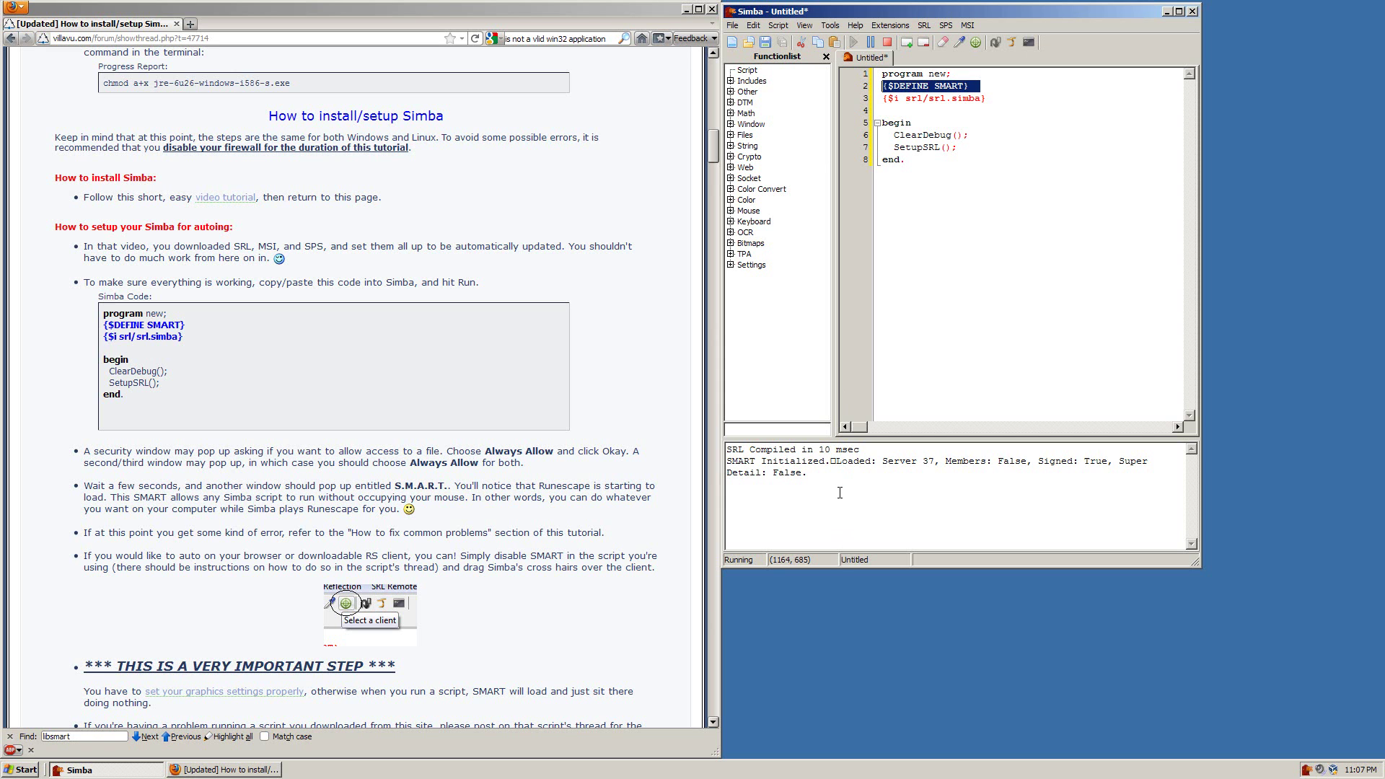
{"action": "left_click_drag", "start_coordinate": [838, 492], "coordinate": [715, 425]}
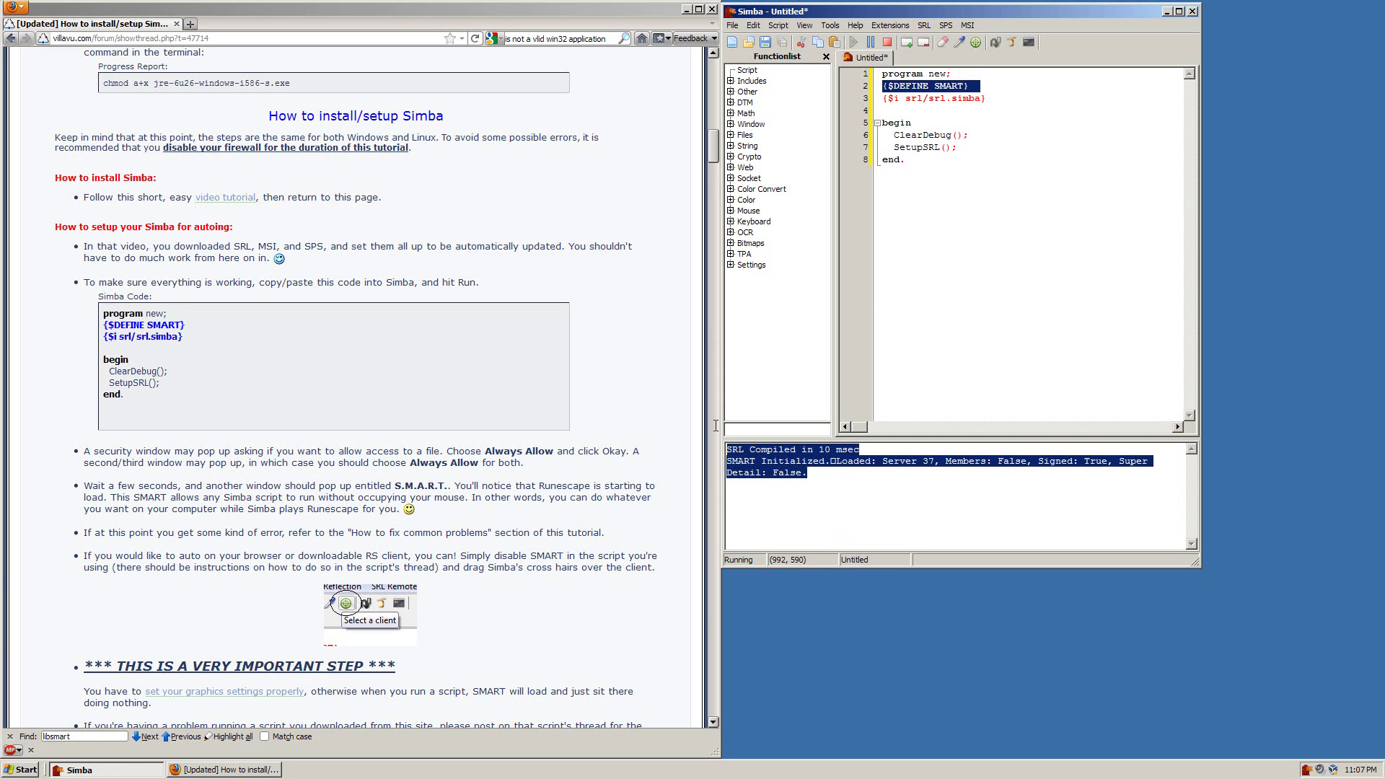
{"action": "left_click", "coordinate": [620, 427]}
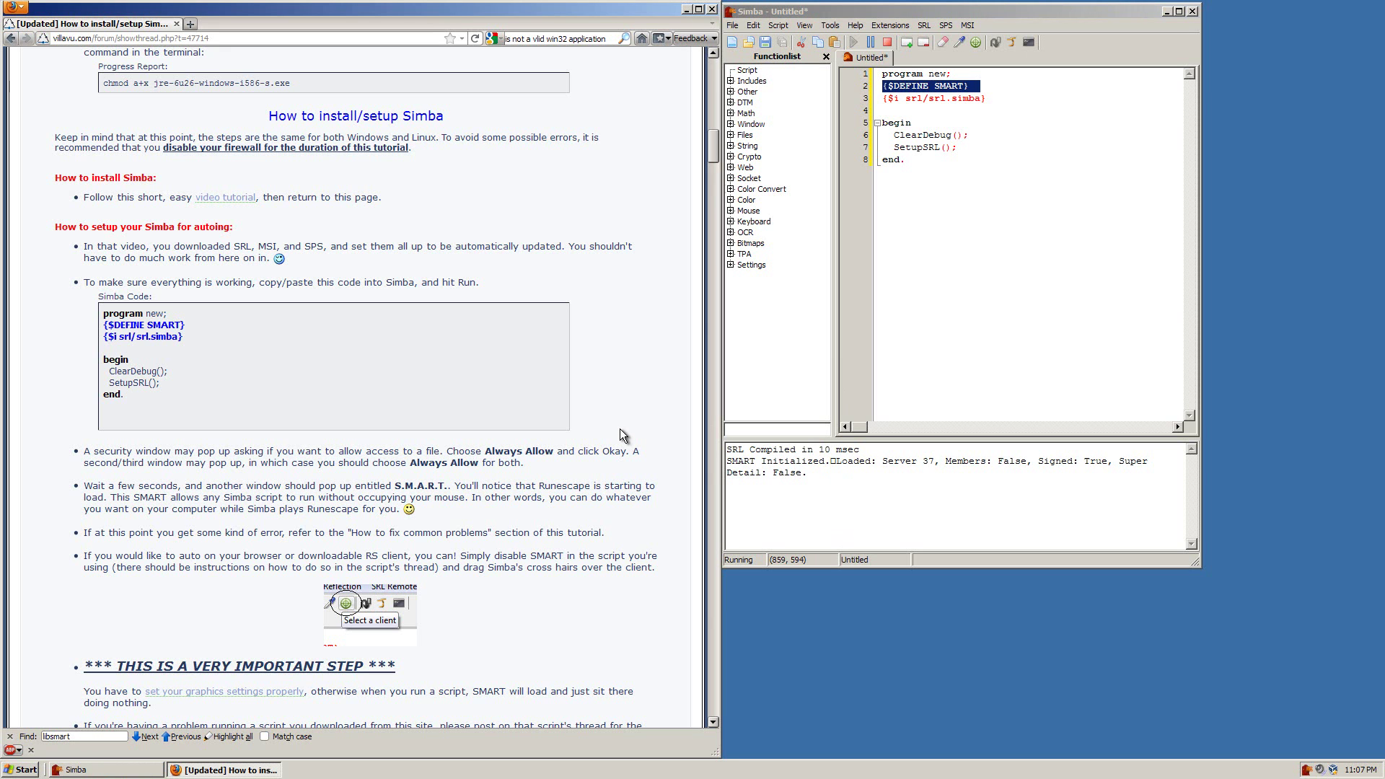
{"action": "scroll", "coordinate": [619, 427], "scroll_direction": "down", "scroll_amount": 2}
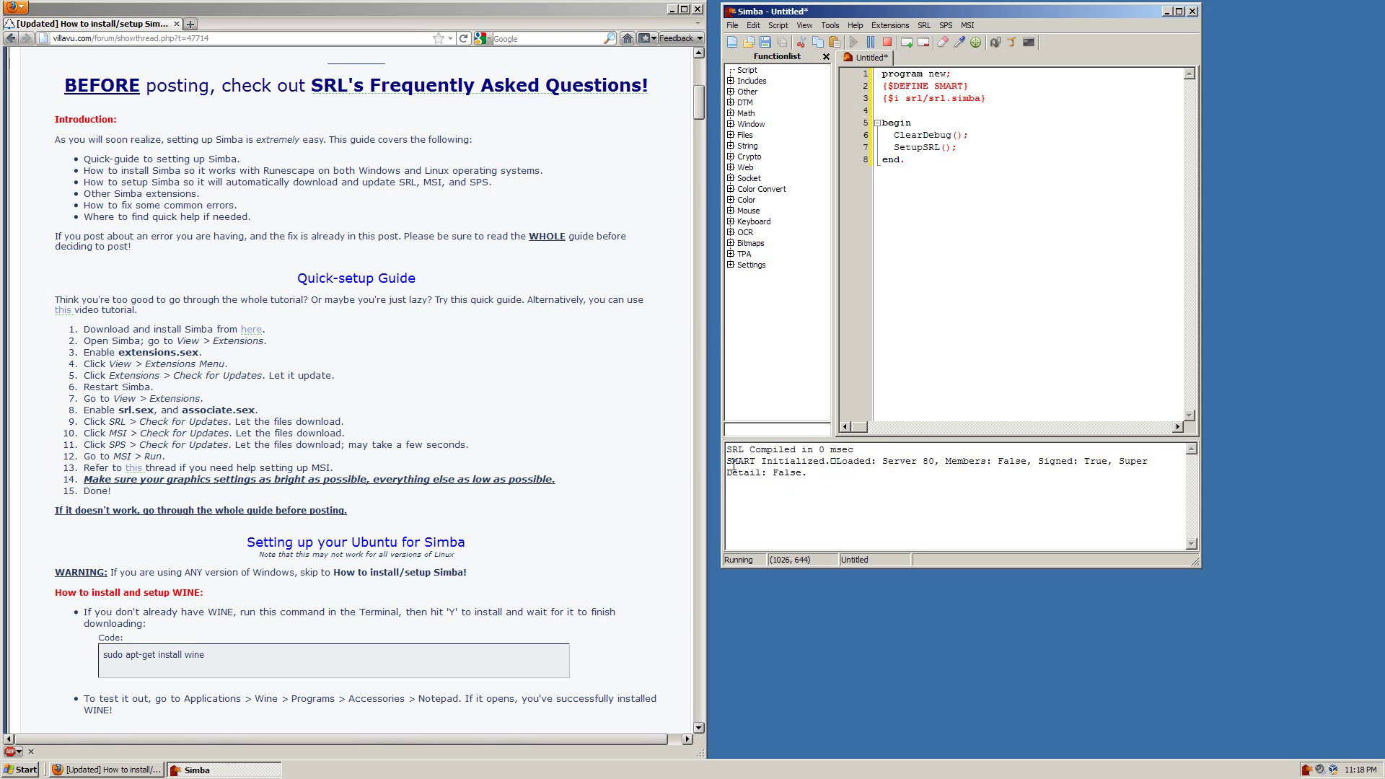
Highlight the SMART initialization message in the output and stop the running test script.
{"action": "left_click_drag", "start_coordinate": [727, 462], "coordinate": [900, 475]}
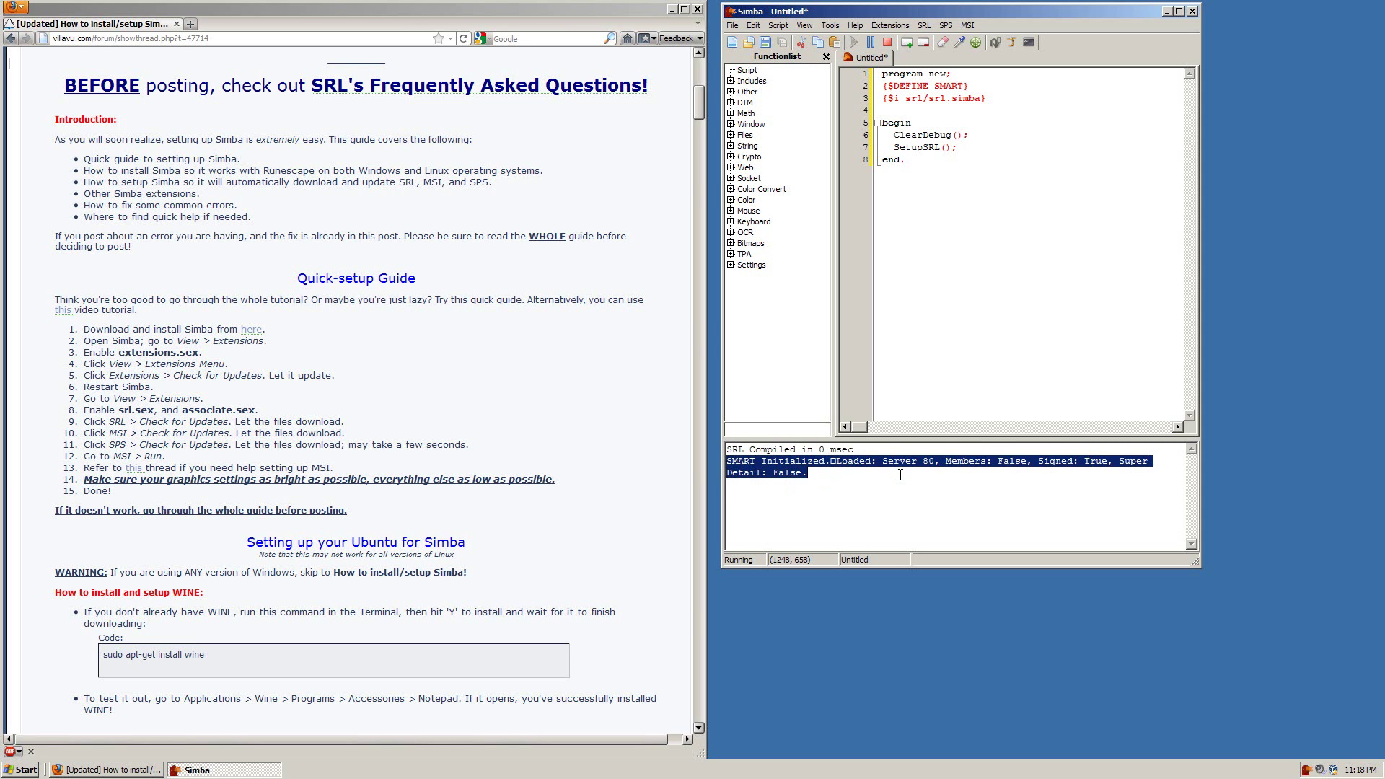
{"action": "left_click", "coordinate": [900, 474]}
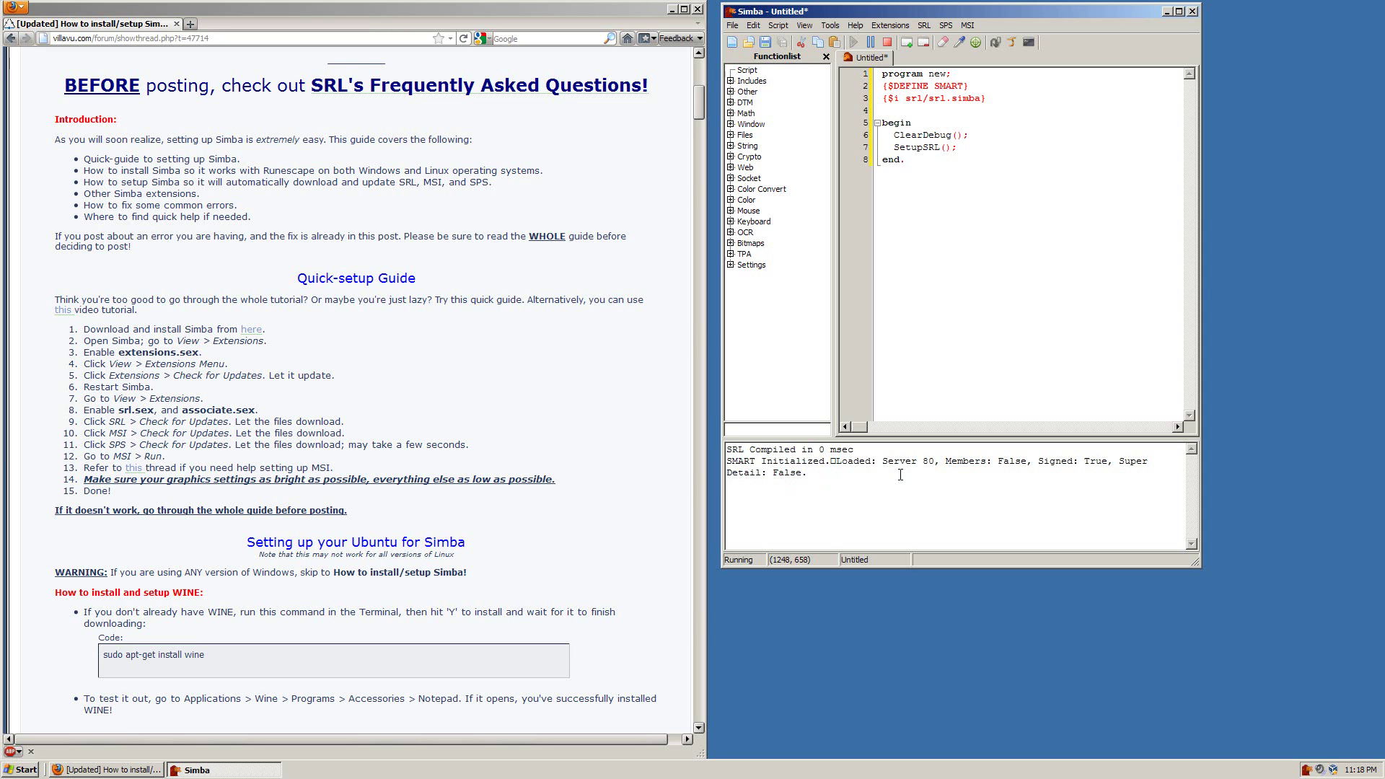
{"action": "left_click", "coordinate": [538, 426]}
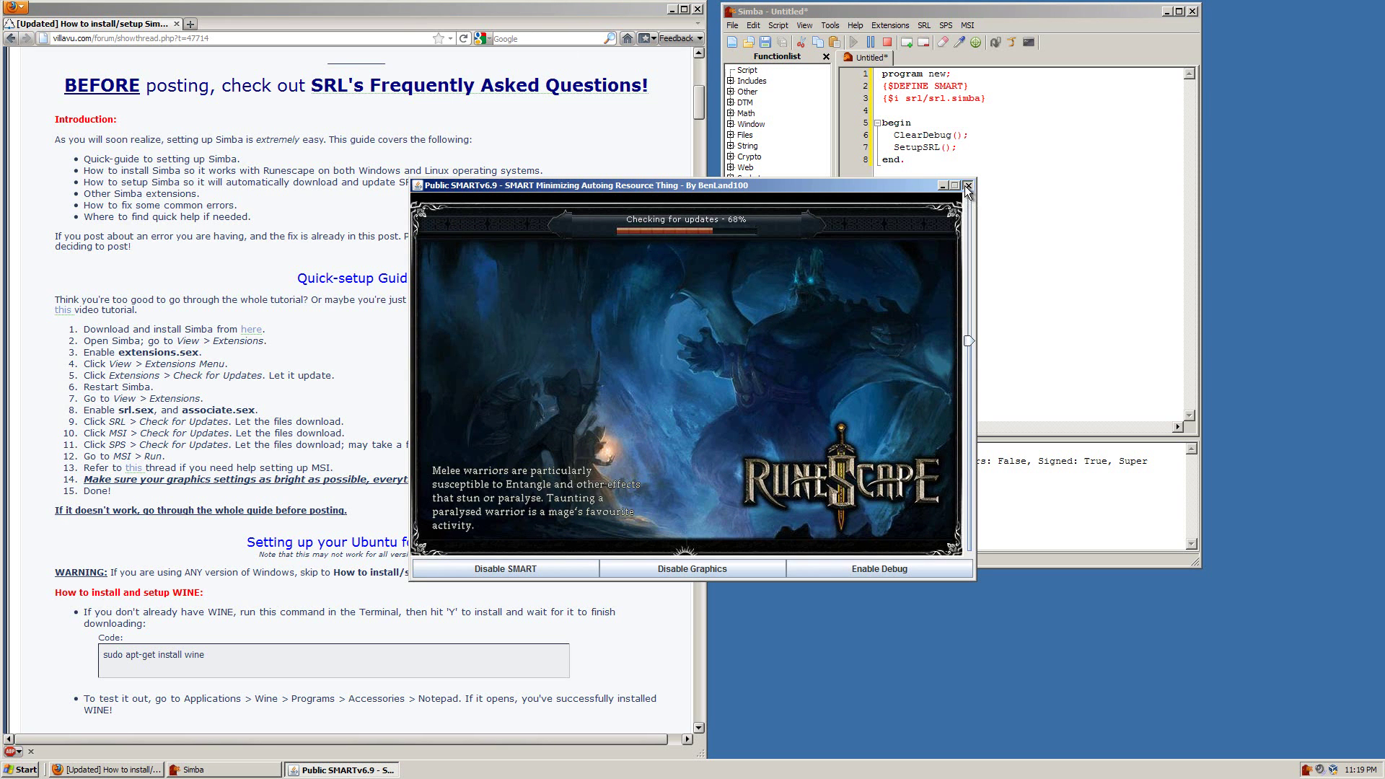
{"action": "left_click", "coordinate": [886, 41]}
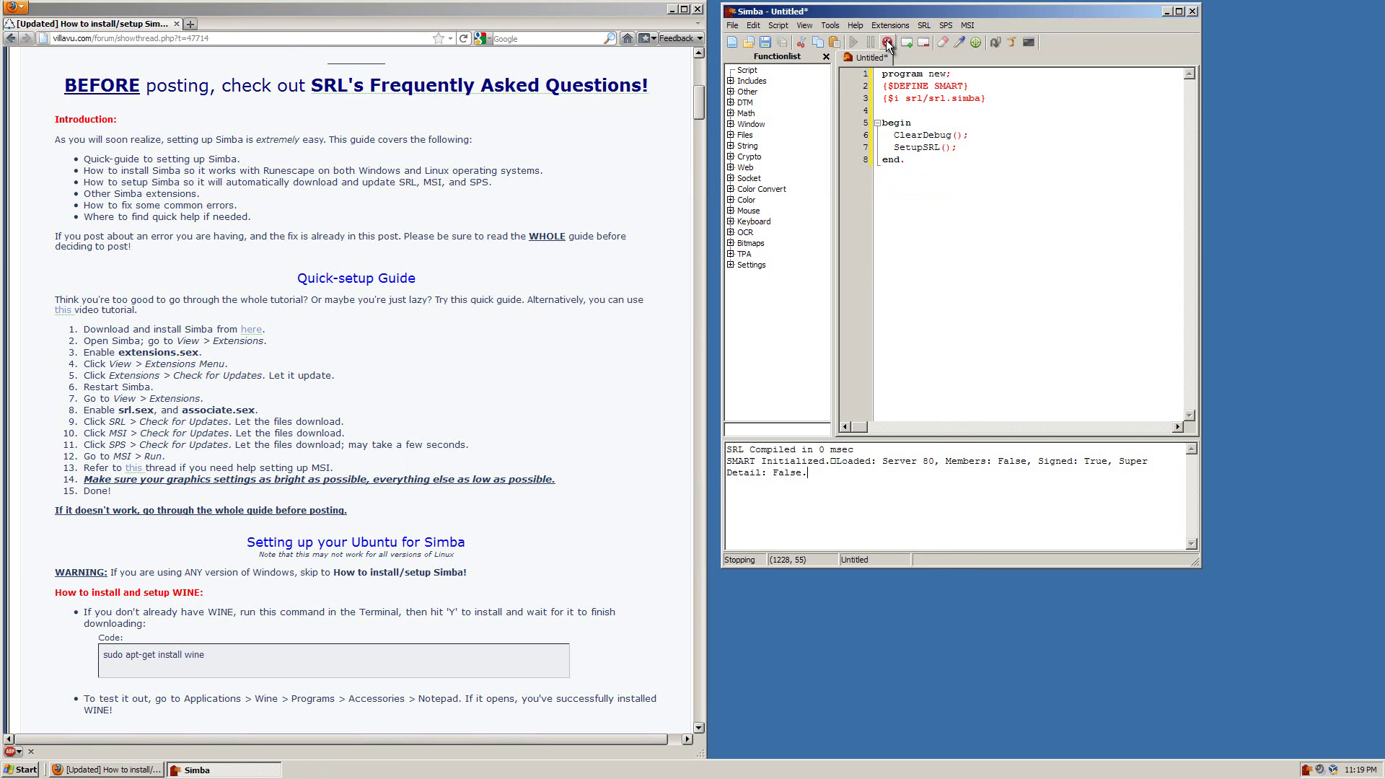
Look over the quick-setup part of the guide and select the whole test script in Simba.
{"action": "left_click", "coordinate": [606, 354]}
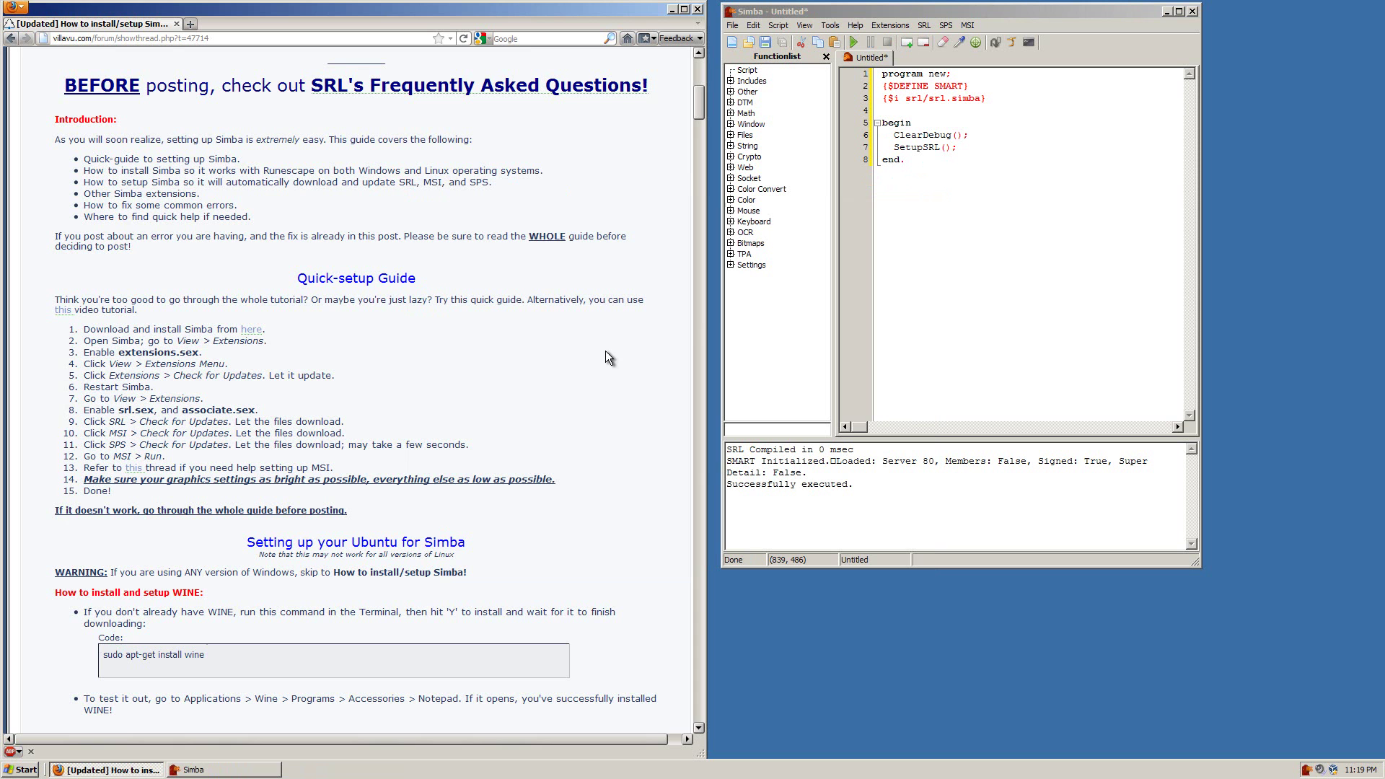
{"action": "scroll", "coordinate": [606, 350], "scroll_direction": "down", "scroll_amount": 6}
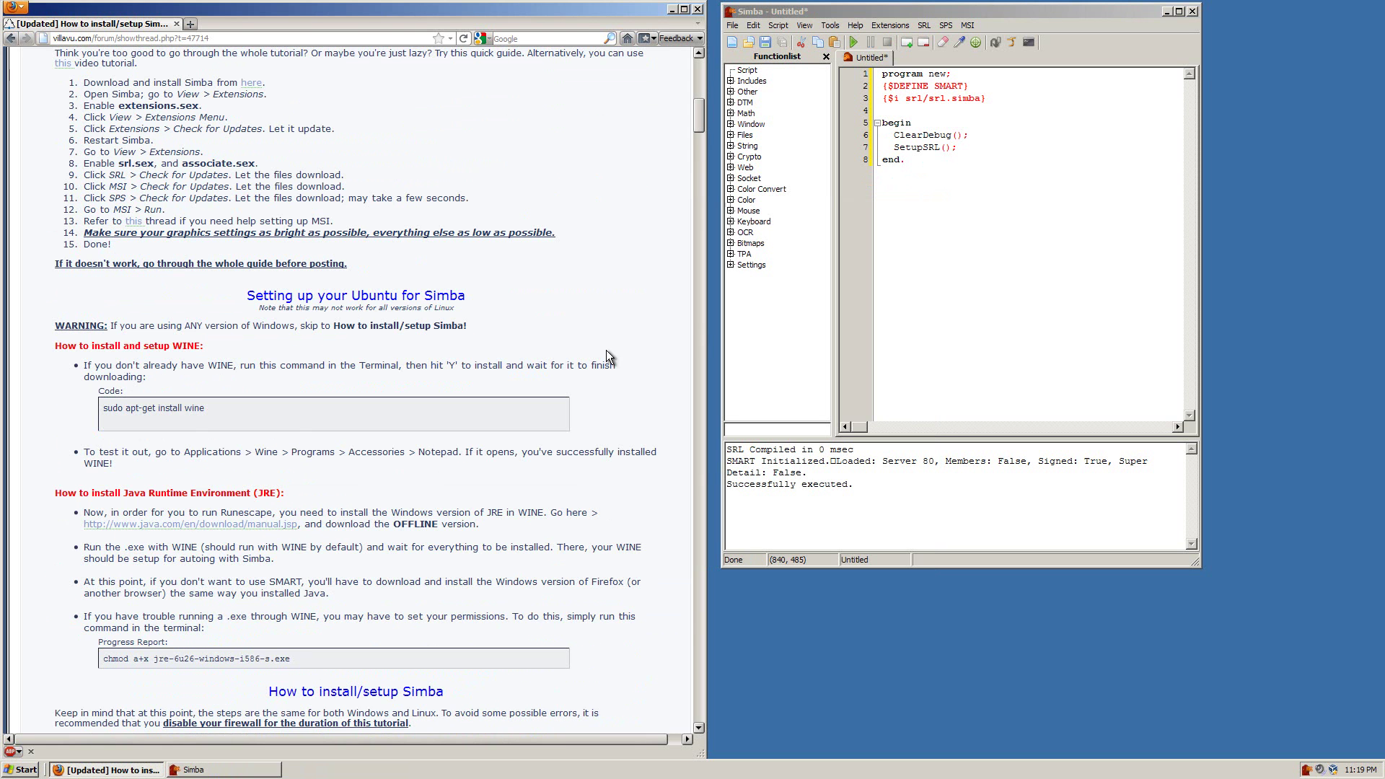
{"action": "left_click", "coordinate": [832, 126]}
{"action": "key", "text": "ctrl+a"}
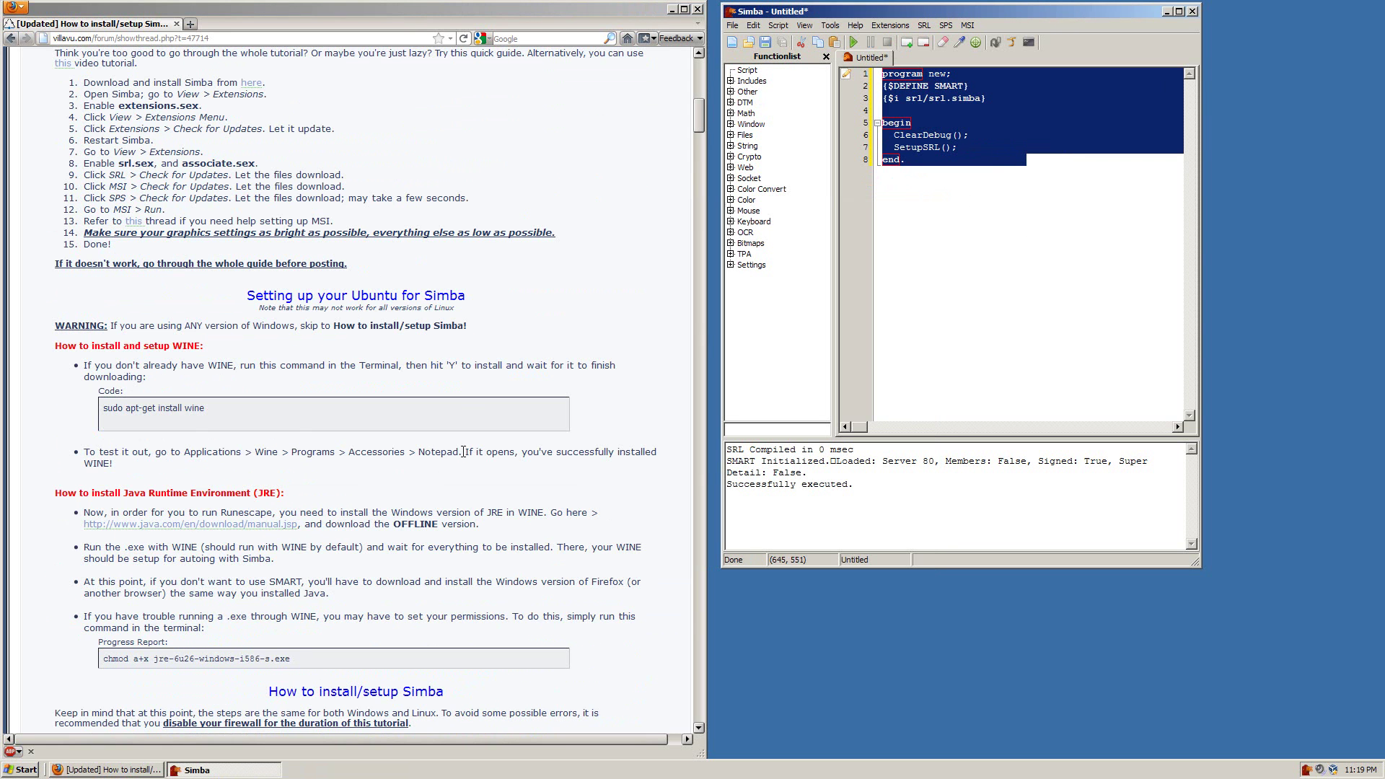
Find the guide's very important step about graphics and open its linked tutorial on setting the graphics settings properly.
{"action": "left_click", "coordinate": [465, 460]}
{"action": "scroll", "coordinate": [465, 455], "scroll_direction": "down", "scroll_amount": 20}
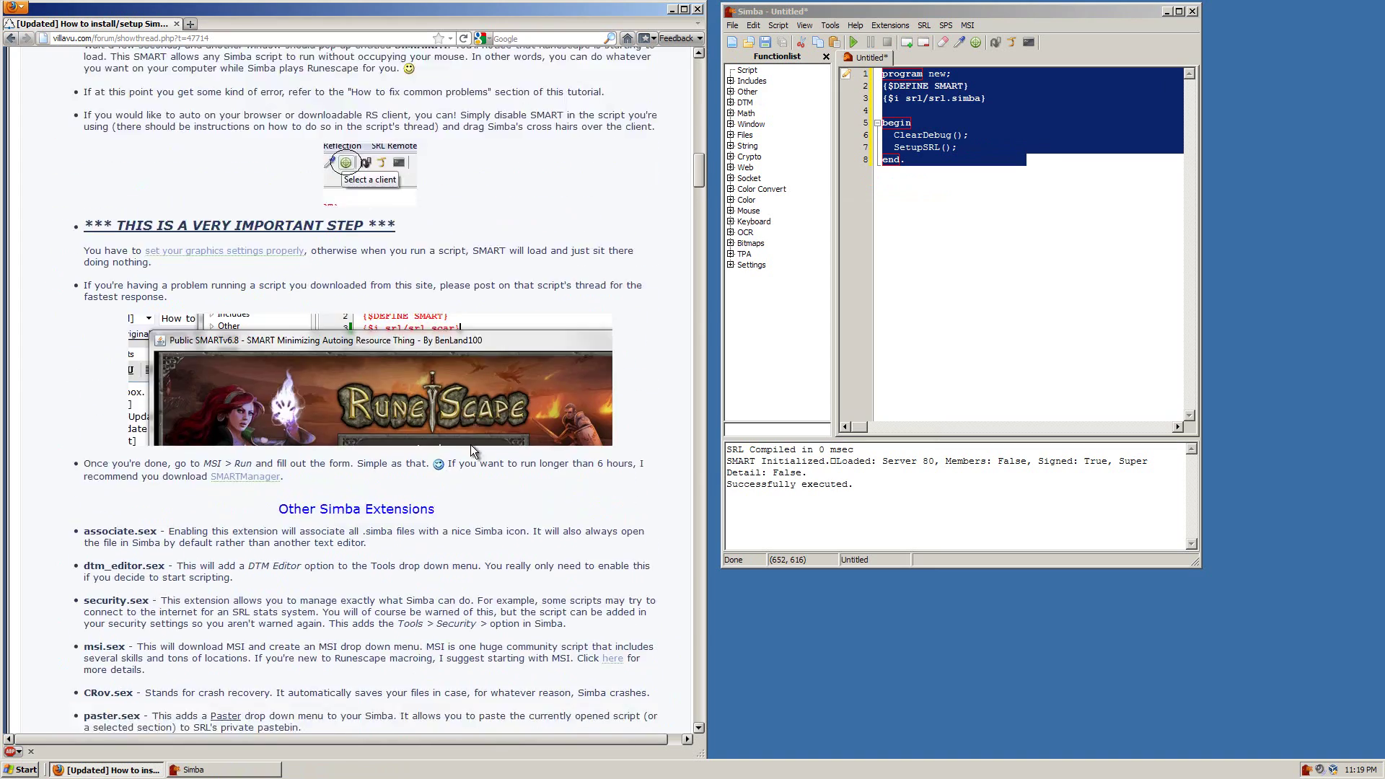
{"action": "scroll", "coordinate": [470, 444], "scroll_direction": "down", "scroll_amount": 11}
{"action": "scroll", "coordinate": [470, 444], "scroll_direction": "up", "scroll_amount": 11}
{"action": "scroll", "coordinate": [470, 444], "scroll_direction": "up", "scroll_amount": 2}
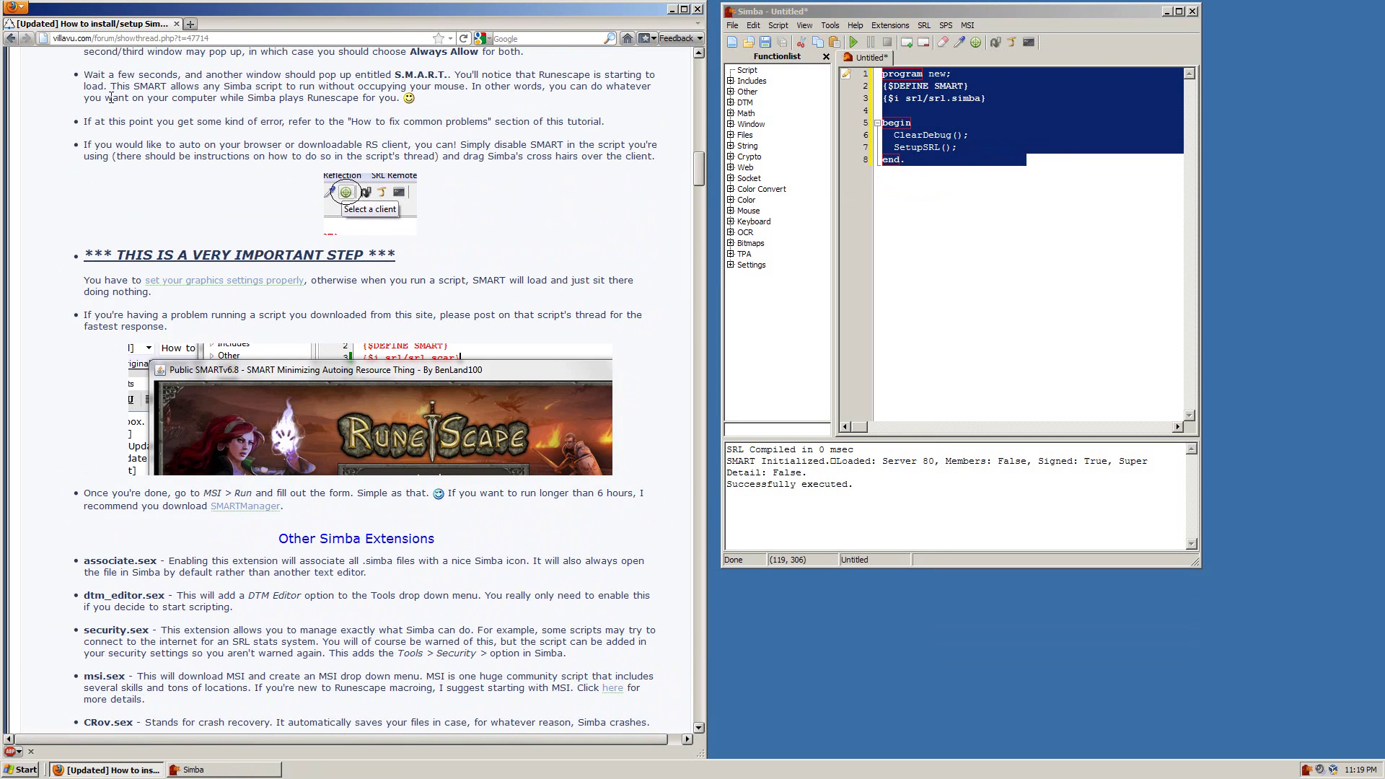
{"action": "left_click", "coordinate": [112, 38]}
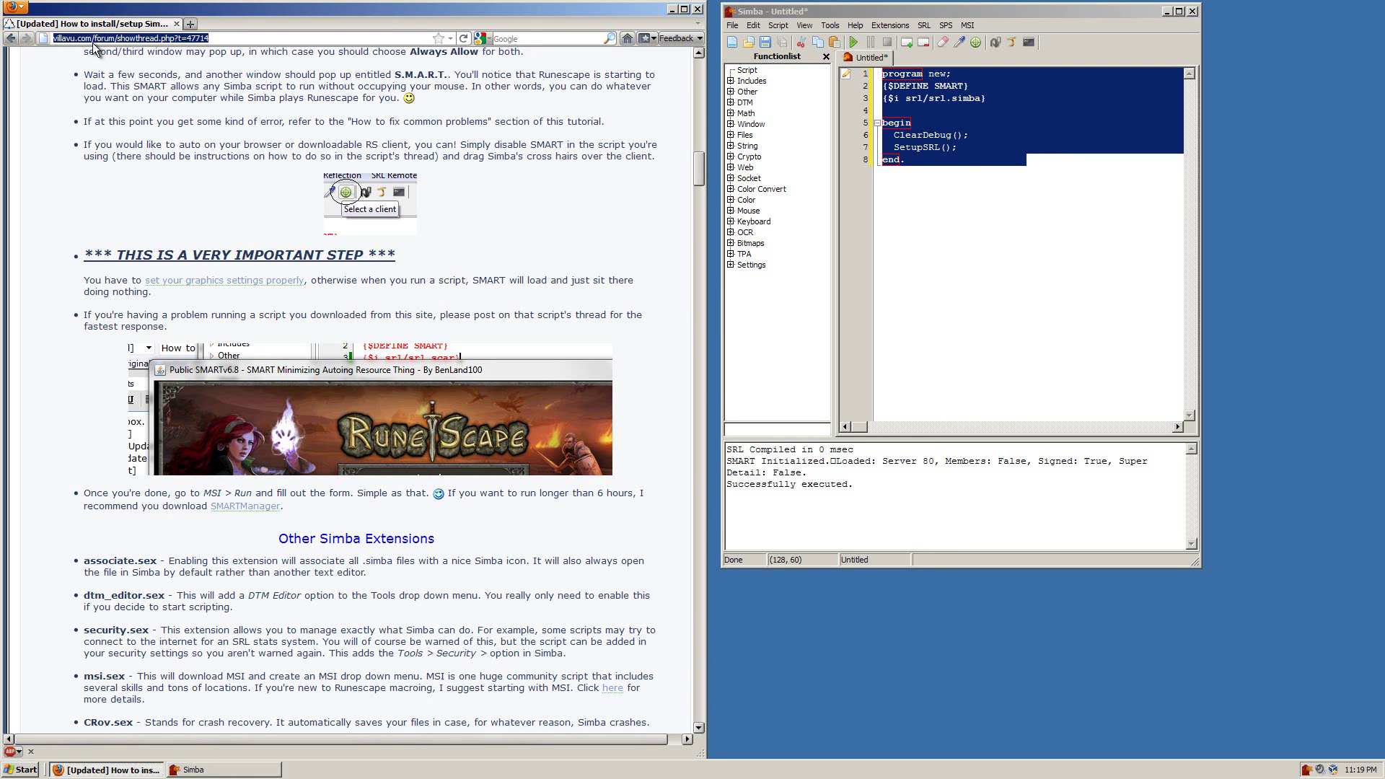
{"action": "left_click", "coordinate": [171, 283]}
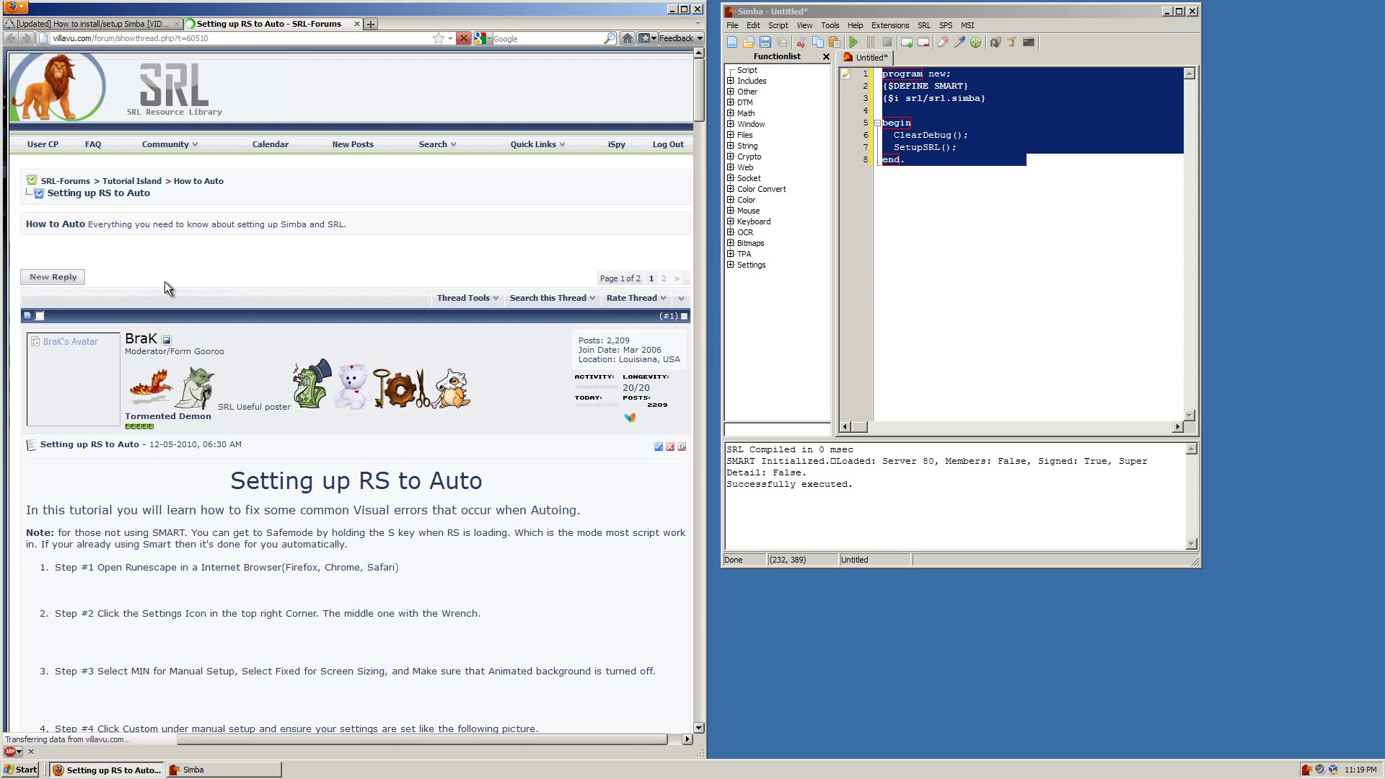
Examine the RuneScape options in steps 2 to 4 of the tutorial, covering manual setup, screen sizing, animated background and custom settings.
{"action": "scroll", "coordinate": [375, 403], "scroll_direction": "down", "scroll_amount": 5}
{"action": "scroll", "coordinate": [312, 404], "scroll_direction": "down", "scroll_amount": 12}
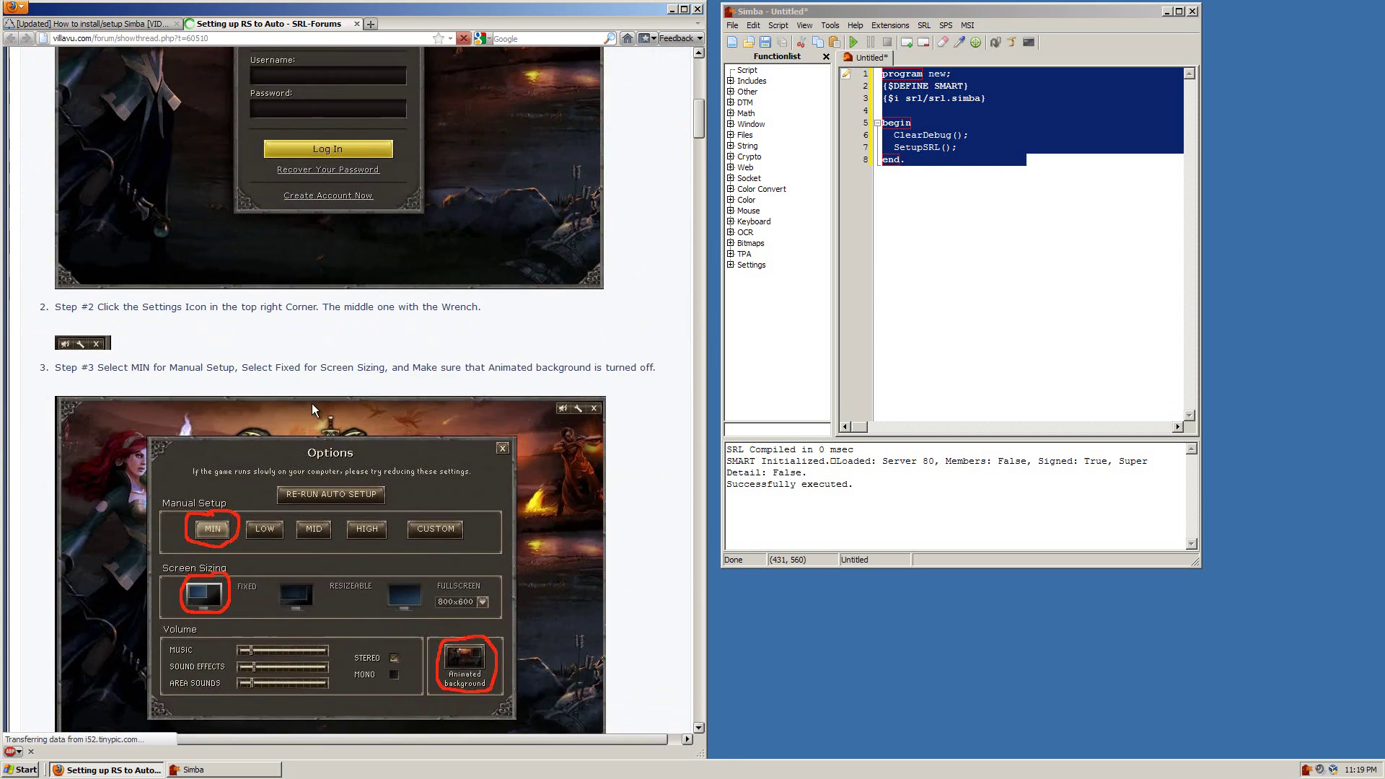
{"action": "scroll", "coordinate": [295, 335], "scroll_direction": "down", "scroll_amount": 2}
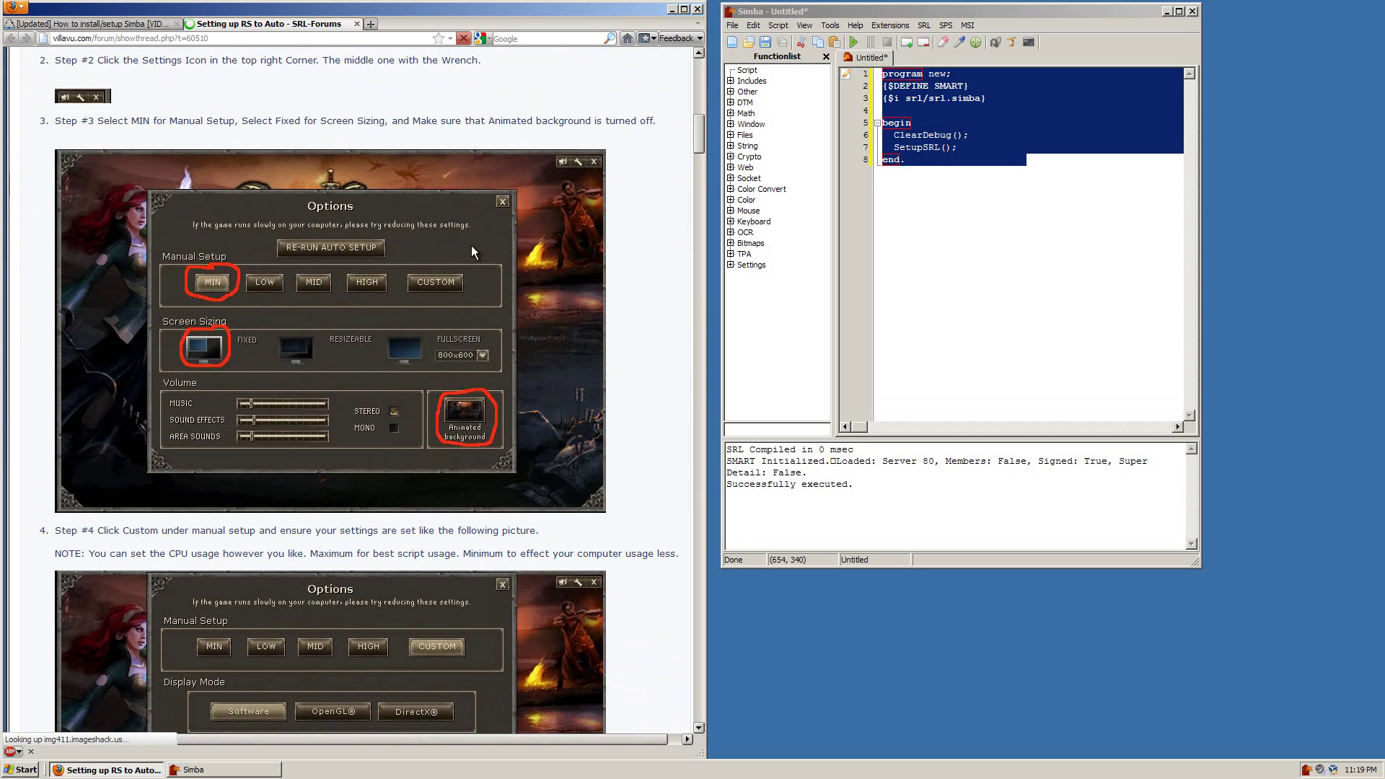
{"action": "scroll", "coordinate": [460, 256], "scroll_direction": "up", "scroll_amount": 6}
{"action": "scroll", "coordinate": [460, 256], "scroll_direction": "down", "scroll_amount": 6}
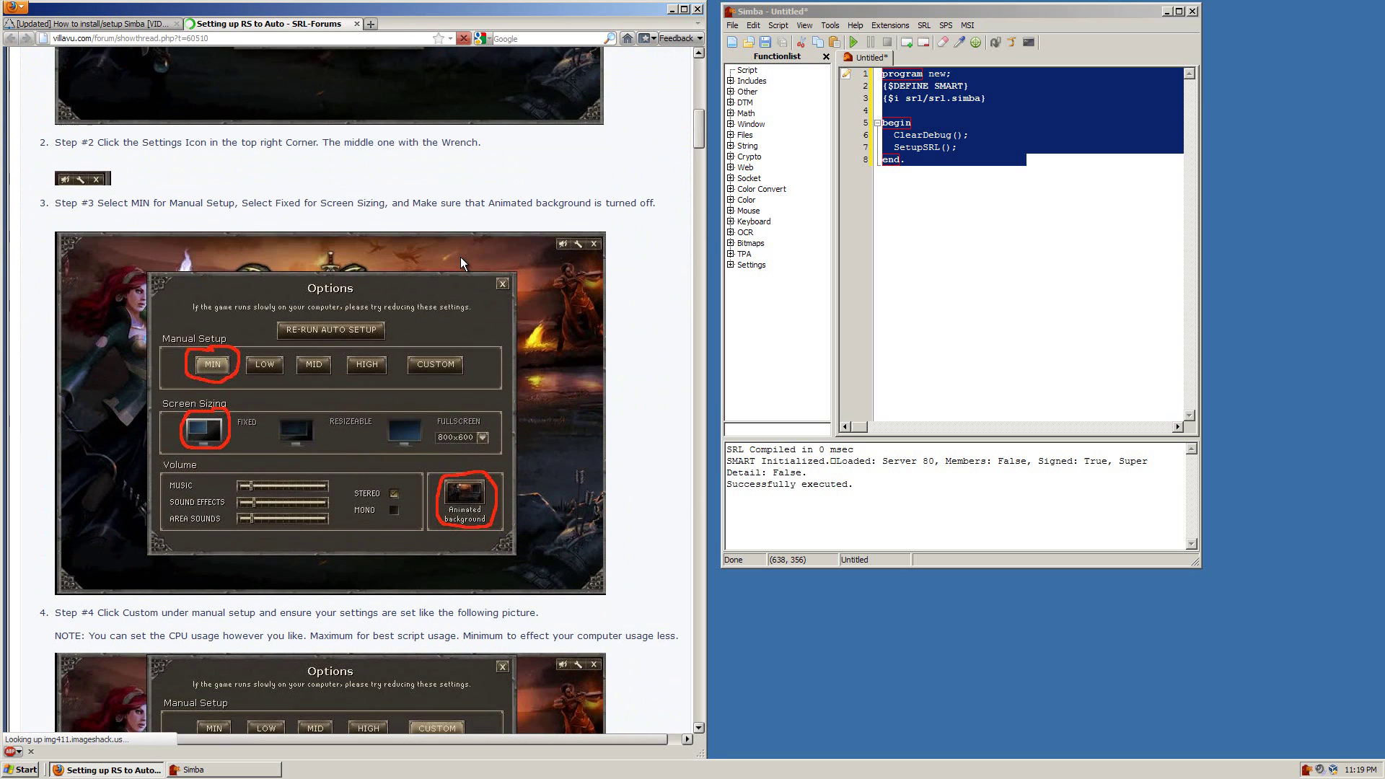
{"action": "scroll", "coordinate": [264, 330], "scroll_direction": "down", "scroll_amount": 1}
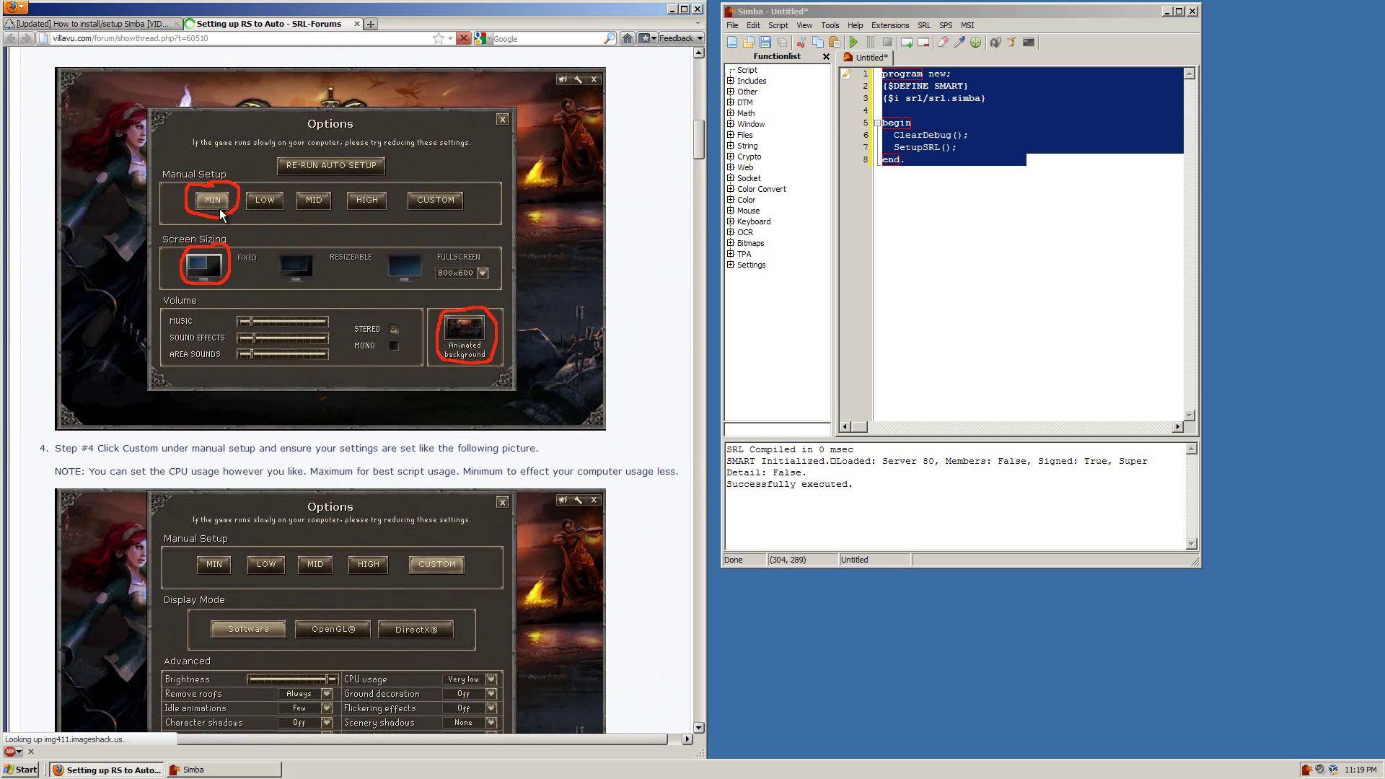
{"action": "scroll", "coordinate": [210, 266], "scroll_direction": "down", "scroll_amount": 3}
{"action": "scroll", "coordinate": [210, 266], "scroll_direction": "down", "scroll_amount": 1}
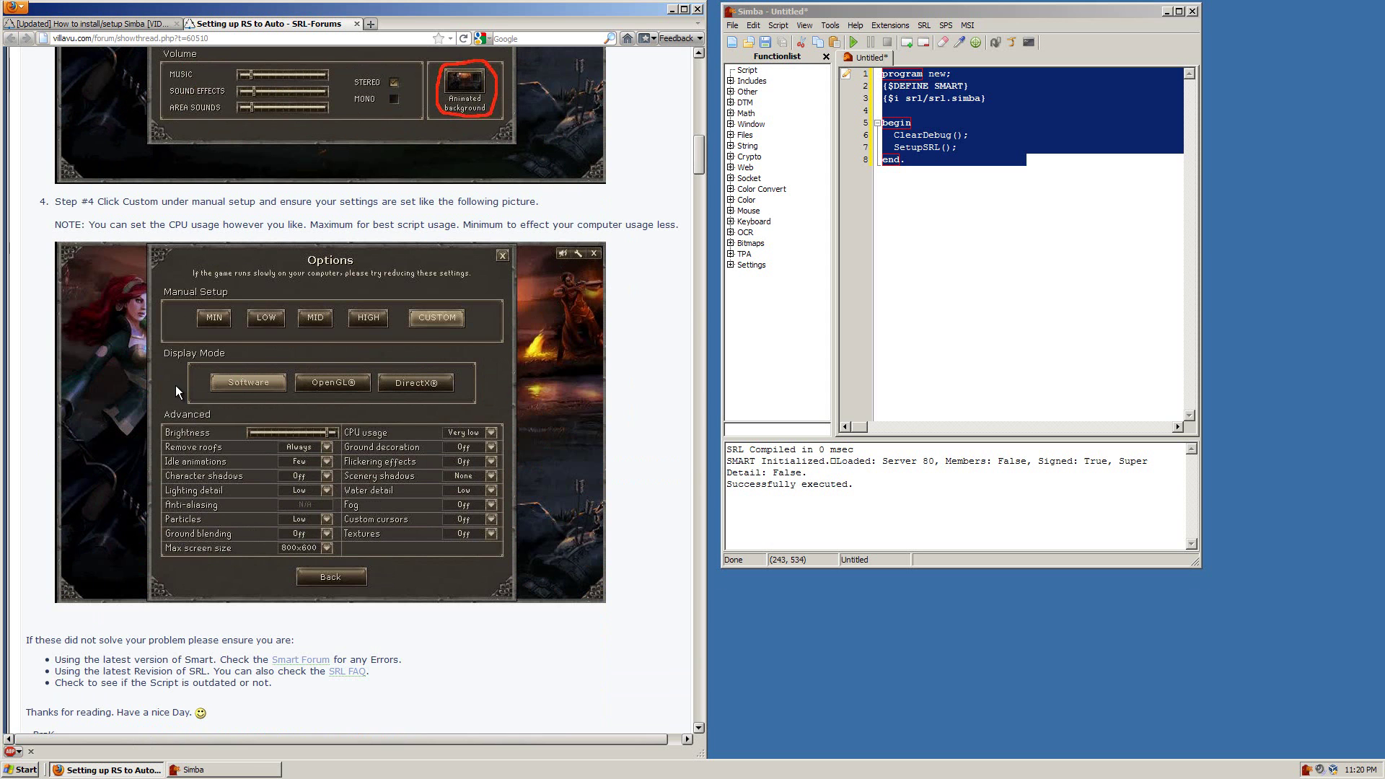
{"action": "scroll", "coordinate": [176, 387], "scroll_direction": "up", "scroll_amount": 4}
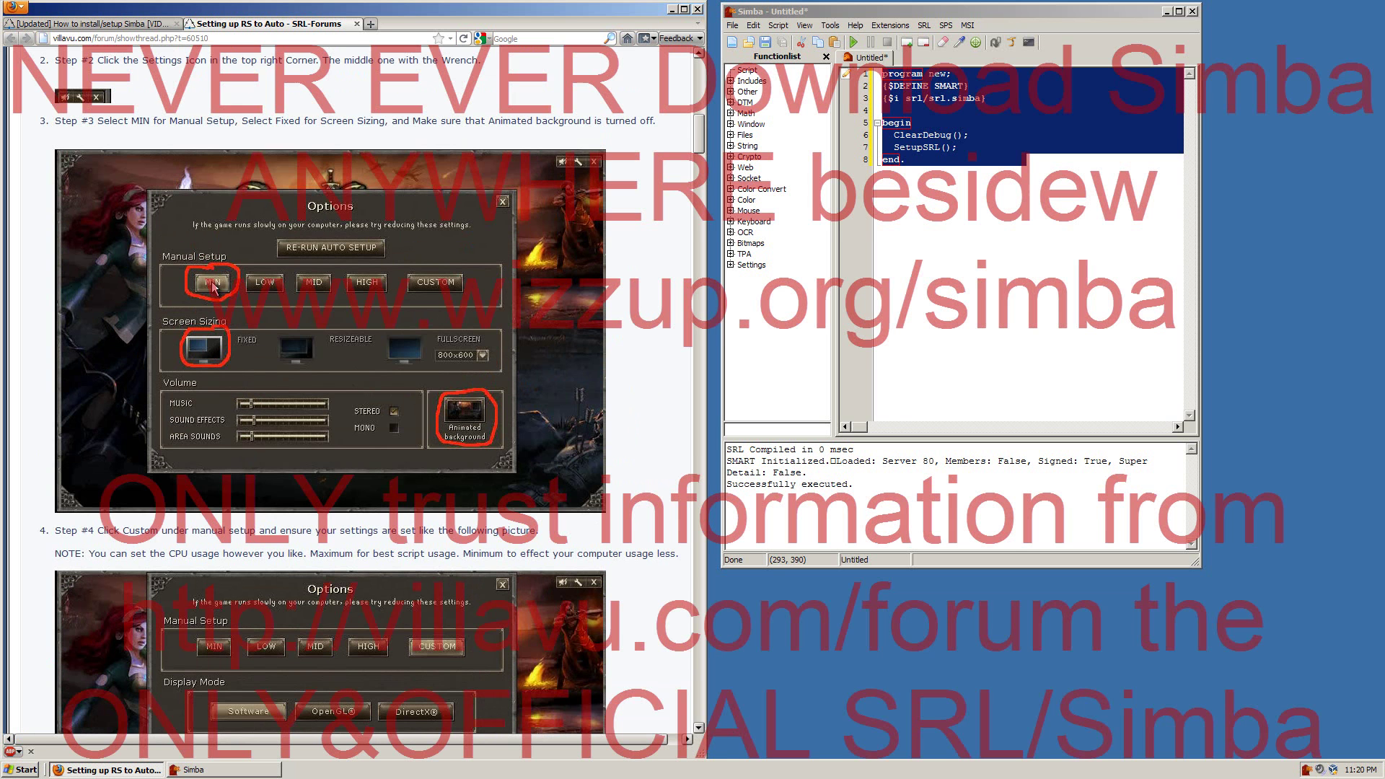
{"action": "scroll", "coordinate": [212, 287], "scroll_direction": "down", "scroll_amount": 4}
{"action": "scroll", "coordinate": [214, 287], "scroll_direction": "up", "scroll_amount": 2}
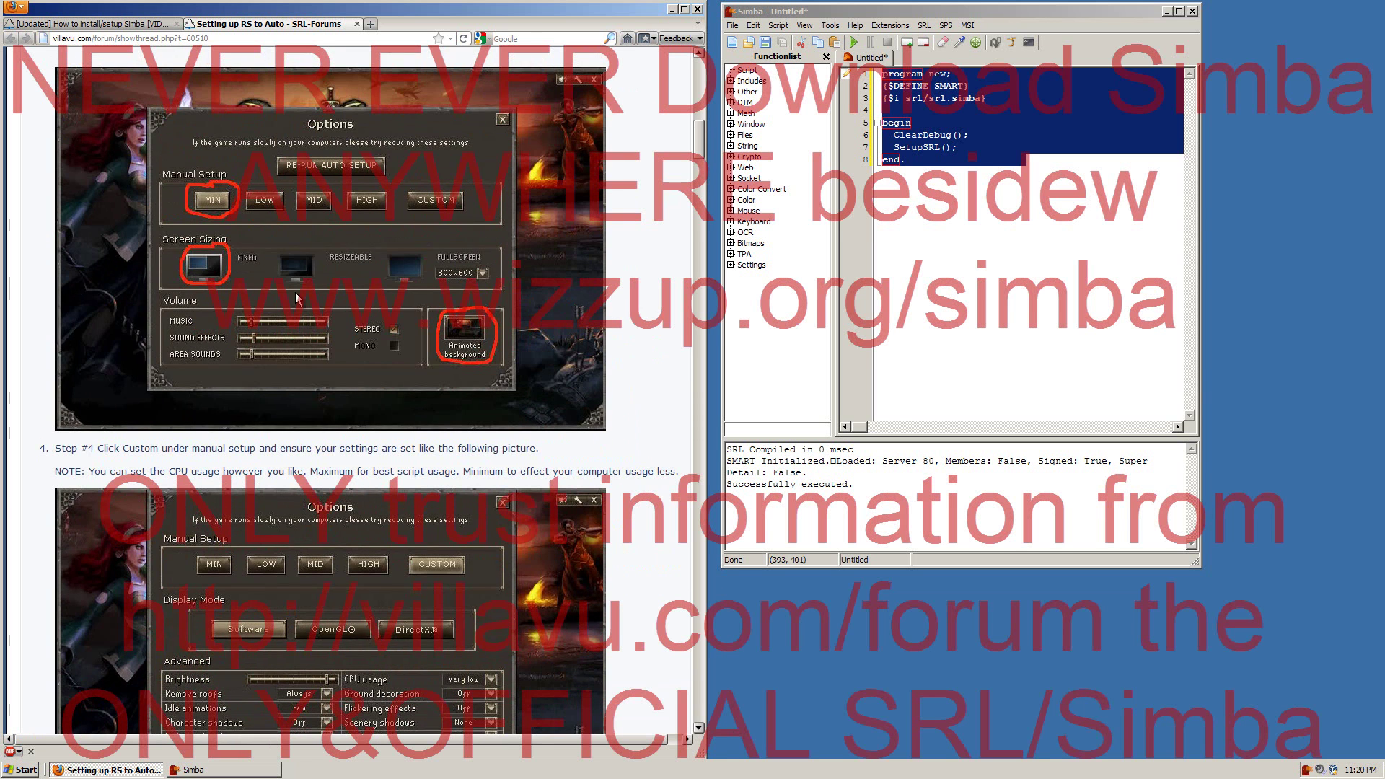
{"action": "scroll", "coordinate": [425, 251], "scroll_direction": "down", "scroll_amount": 8}
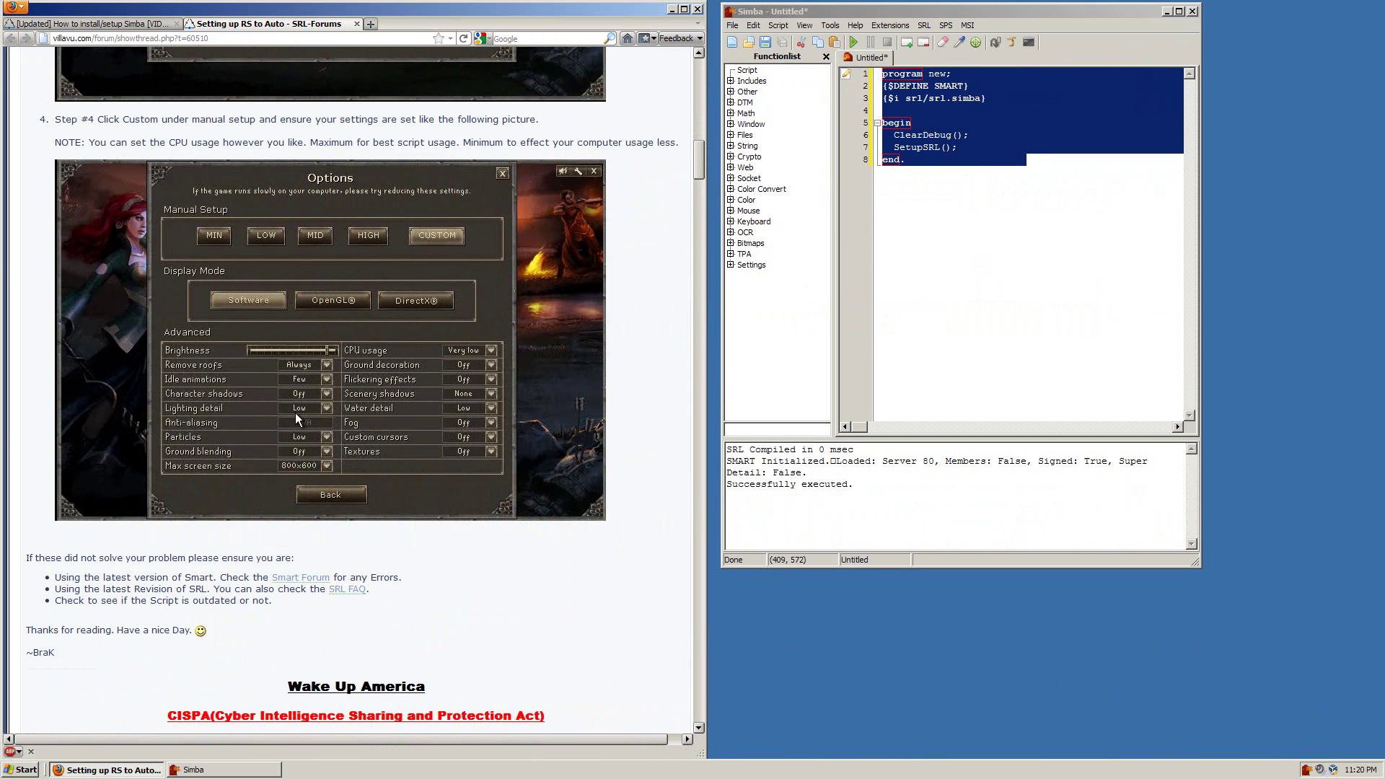
Close the graphics tutorial, return to the beginning of the Simba setup guide and open SRL's Frequently Asked Questions.
{"action": "middle_click", "coordinate": [236, 27]}
{"action": "scroll", "coordinate": [184, 252], "scroll_direction": "up", "scroll_amount": 20}
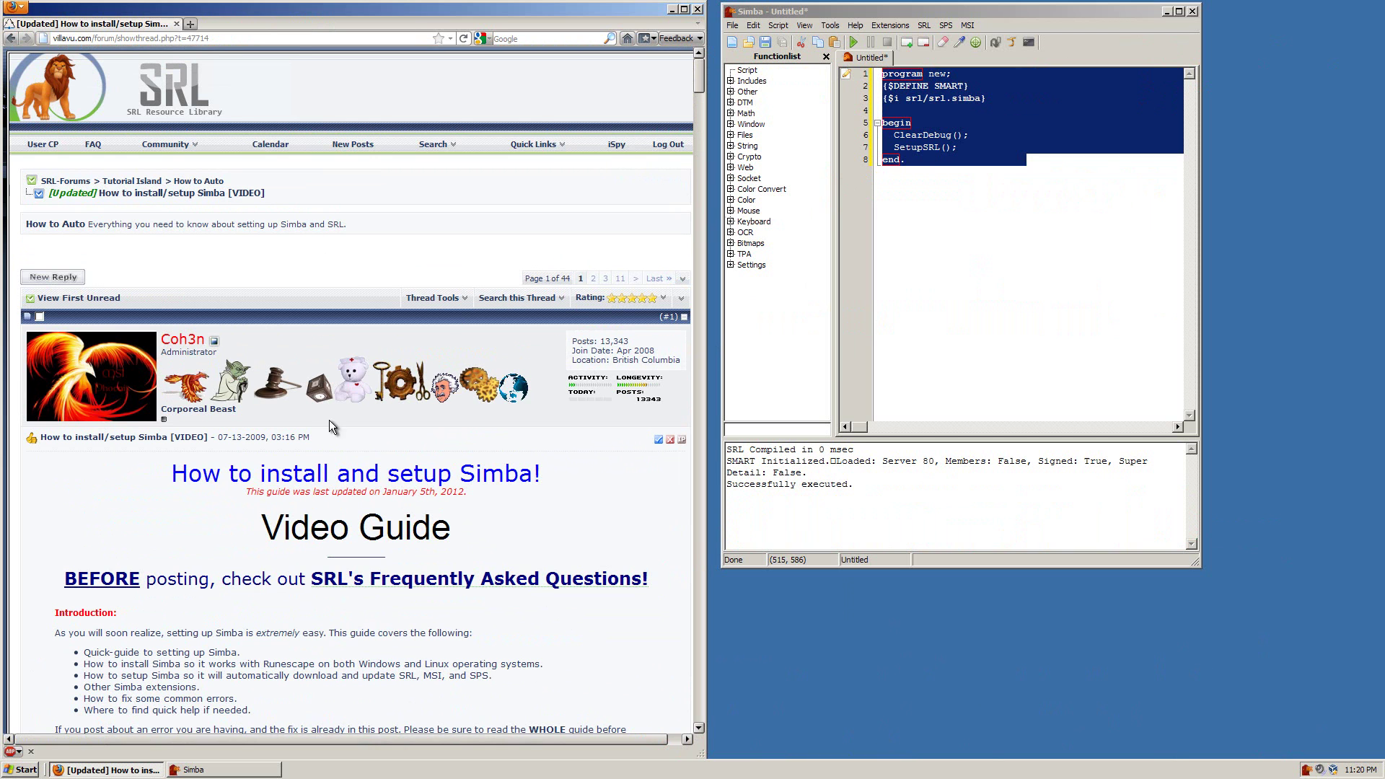
{"action": "scroll", "coordinate": [301, 389], "scroll_direction": "down", "scroll_amount": 2}
{"action": "left_click_drag", "start_coordinate": [63, 496], "coordinate": [668, 495]}
{"action": "left_click", "coordinate": [616, 525]}
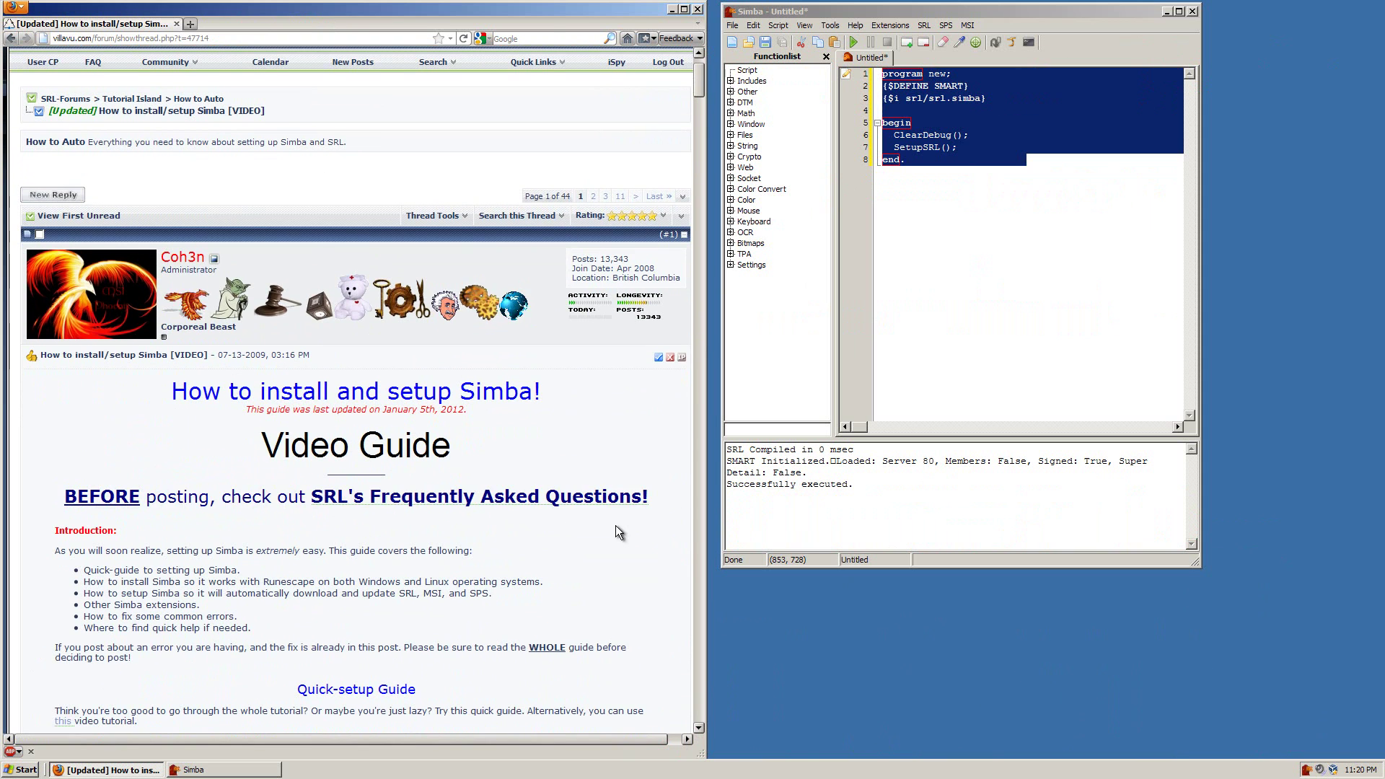
{"action": "left_click", "coordinate": [392, 491]}
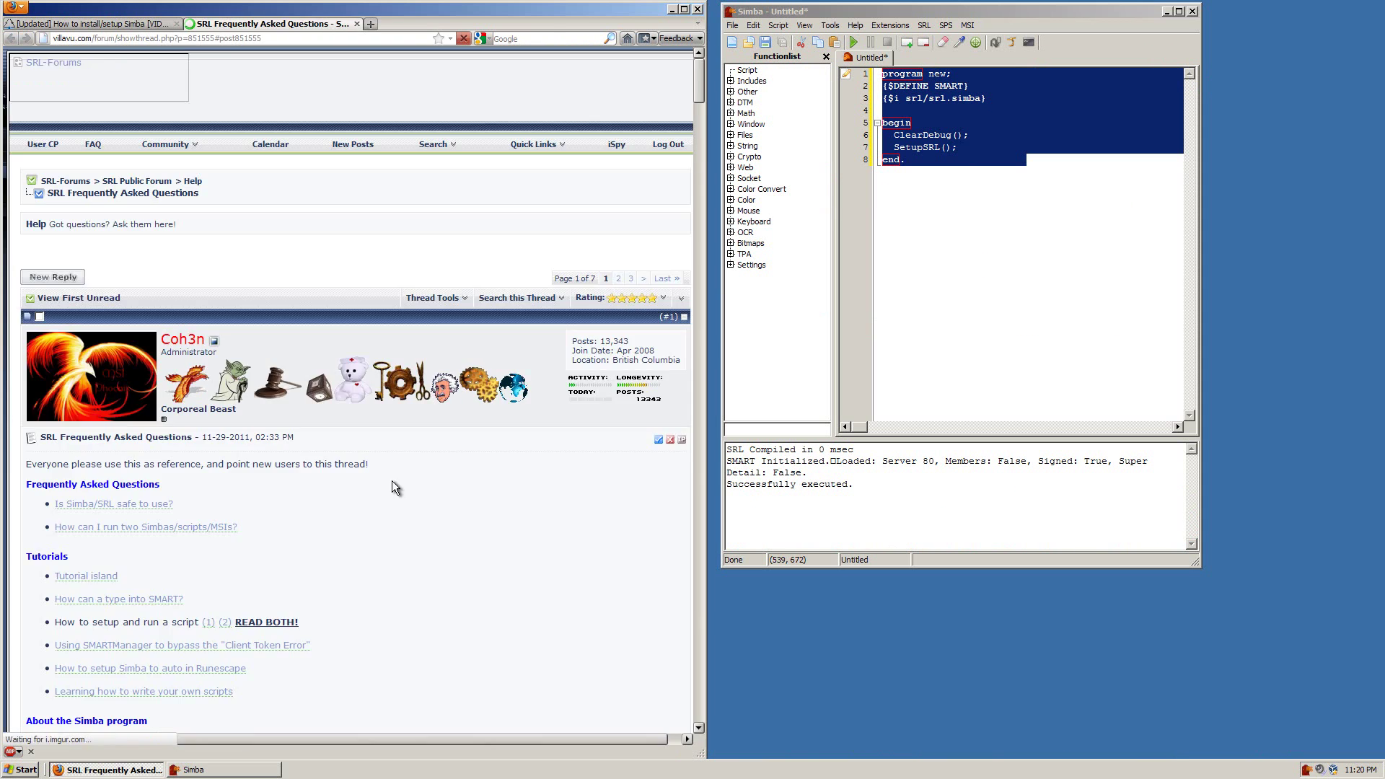
Look through the FAQ and highlight the headings "Problems while a script is running" and "Problems getting a script to start".
{"action": "scroll", "coordinate": [394, 478], "scroll_direction": "down", "scroll_amount": 10}
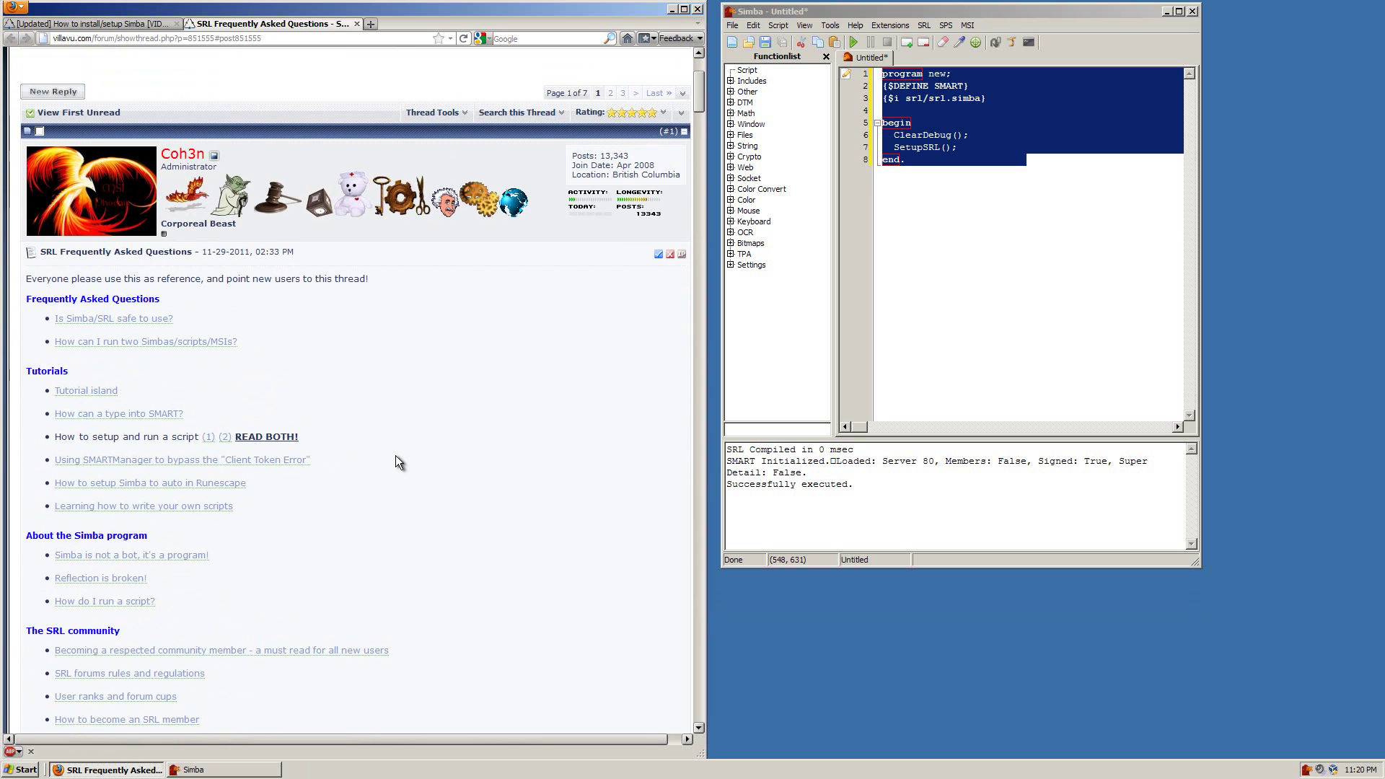
{"action": "scroll", "coordinate": [311, 411], "scroll_direction": "down", "scroll_amount": 7}
{"action": "scroll", "coordinate": [90, 296], "scroll_direction": "down", "scroll_amount": 10}
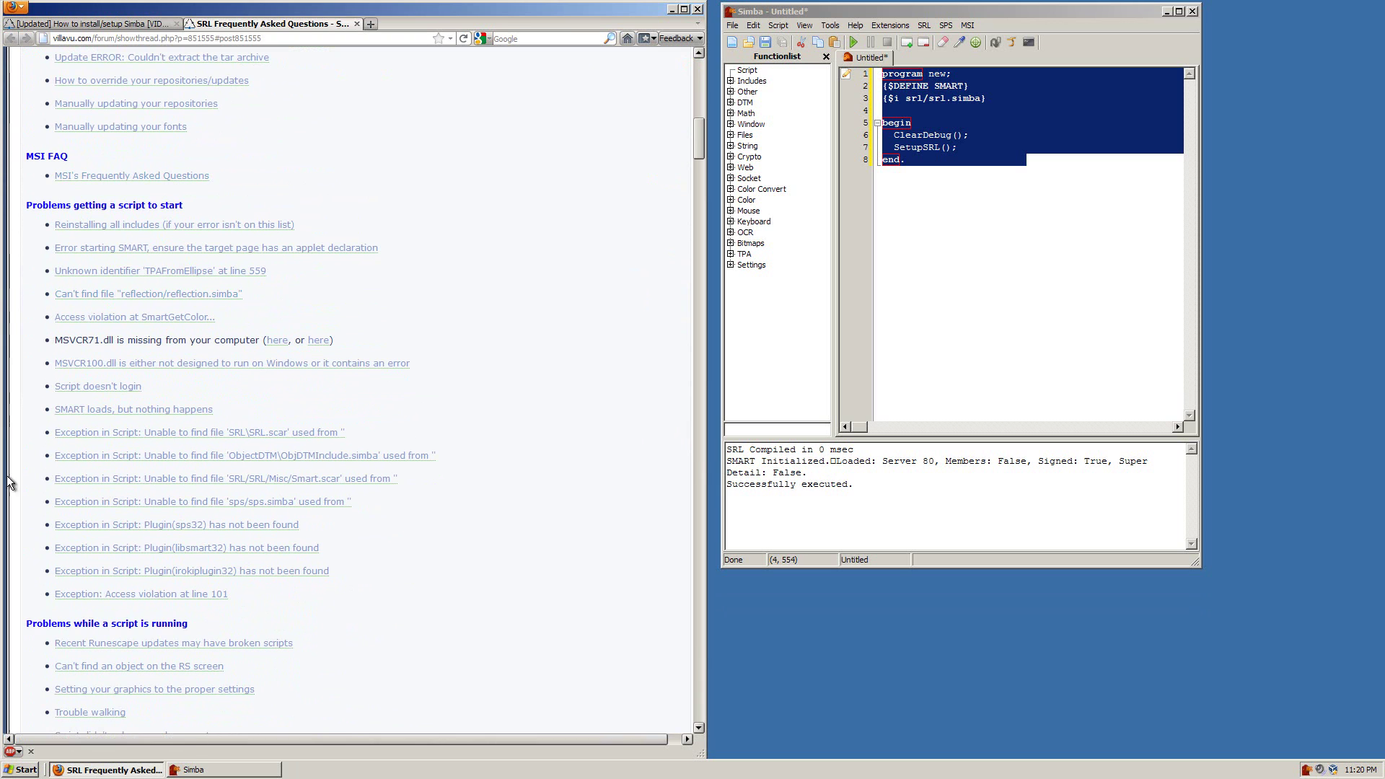
{"action": "left_click_drag", "start_coordinate": [33, 619], "coordinate": [182, 620]}
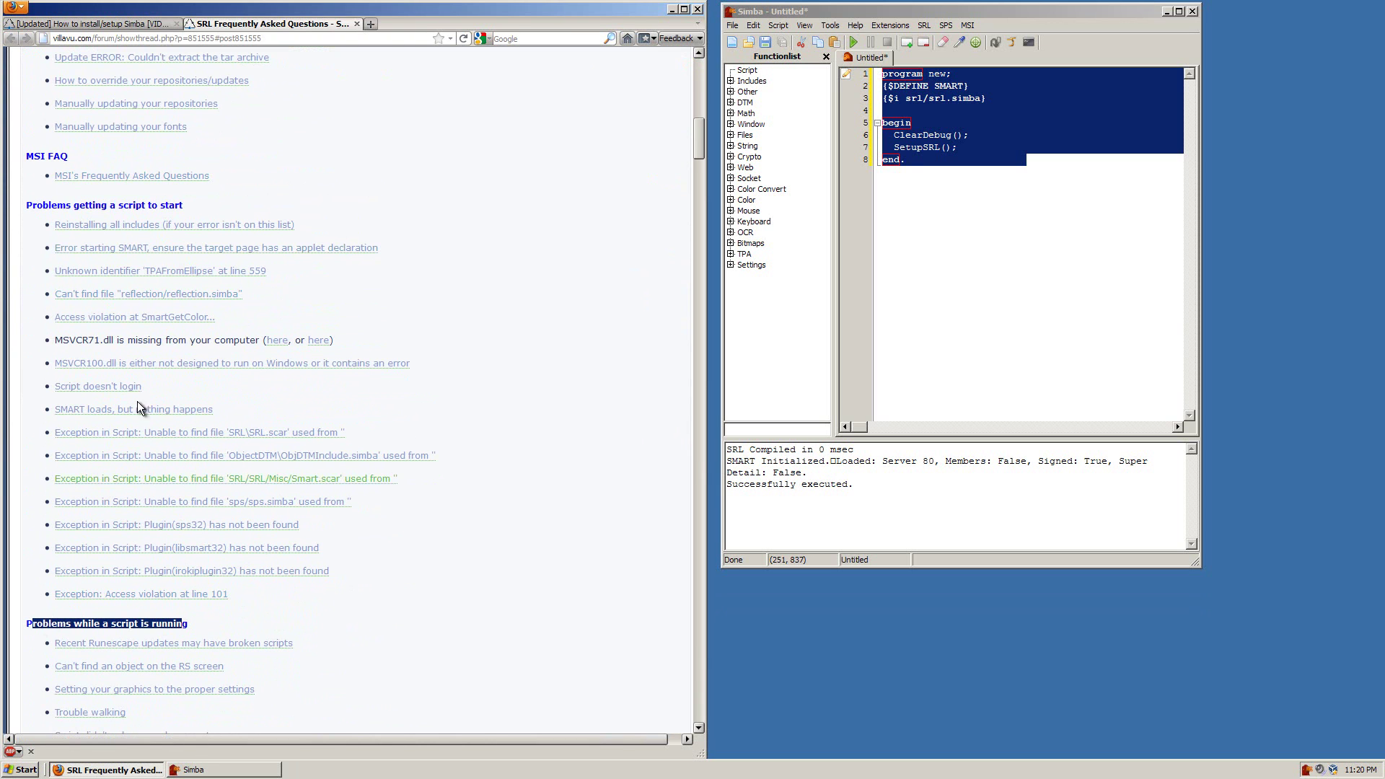
{"action": "left_click_drag", "start_coordinate": [39, 207], "coordinate": [166, 202]}
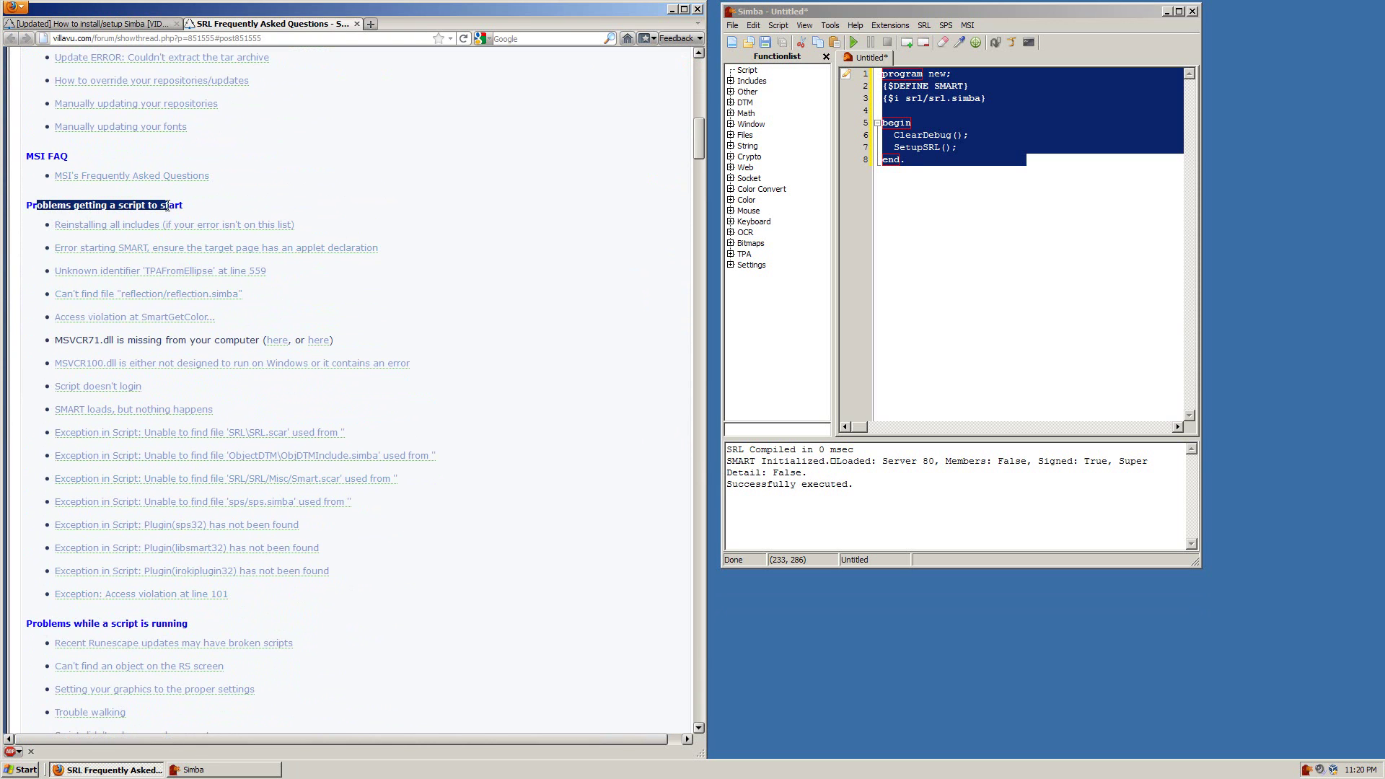
{"action": "left_click", "coordinate": [479, 284]}
Bring up the text search on the FAQ page, close it together with the browser's add-on bar, and return to the page's beginning.
{"action": "key", "text": "ctrl+f"}
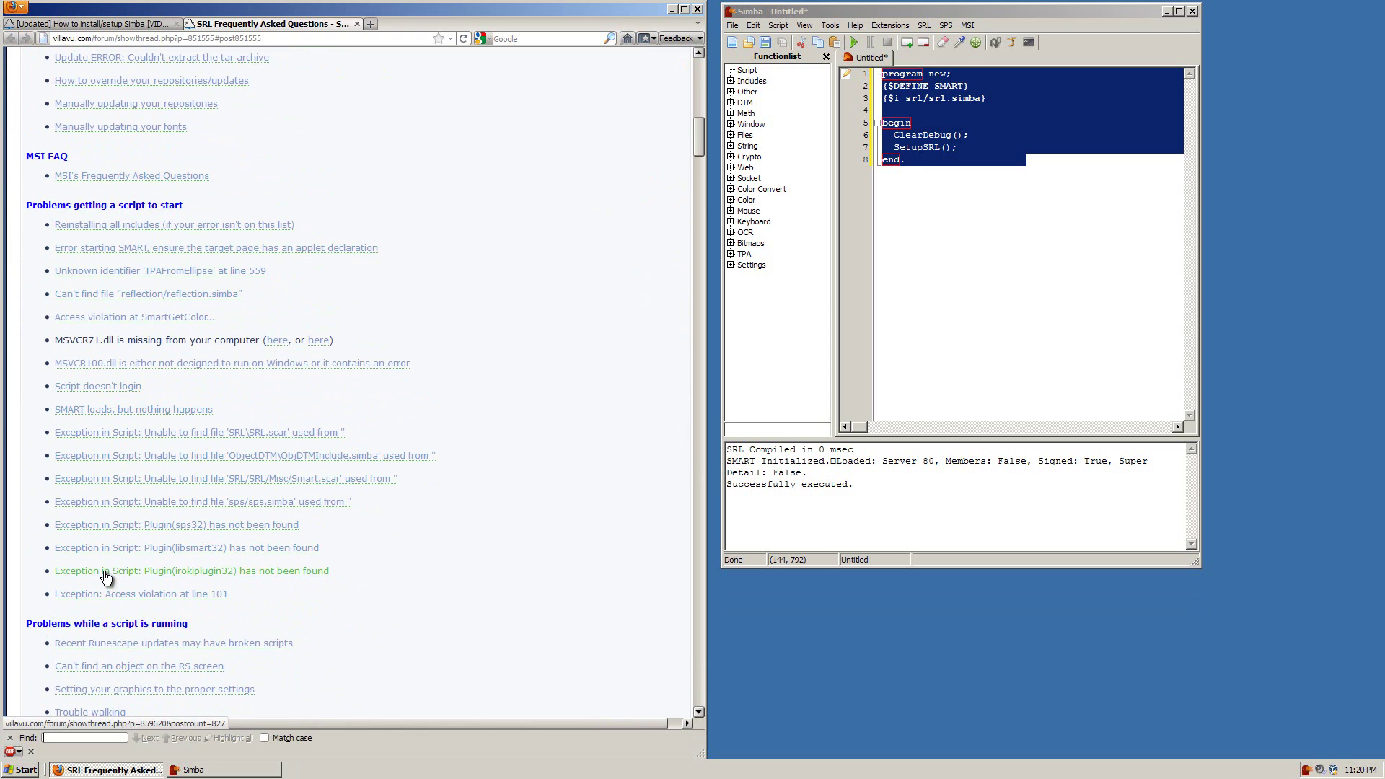
{"action": "left_click", "coordinate": [10, 738]}
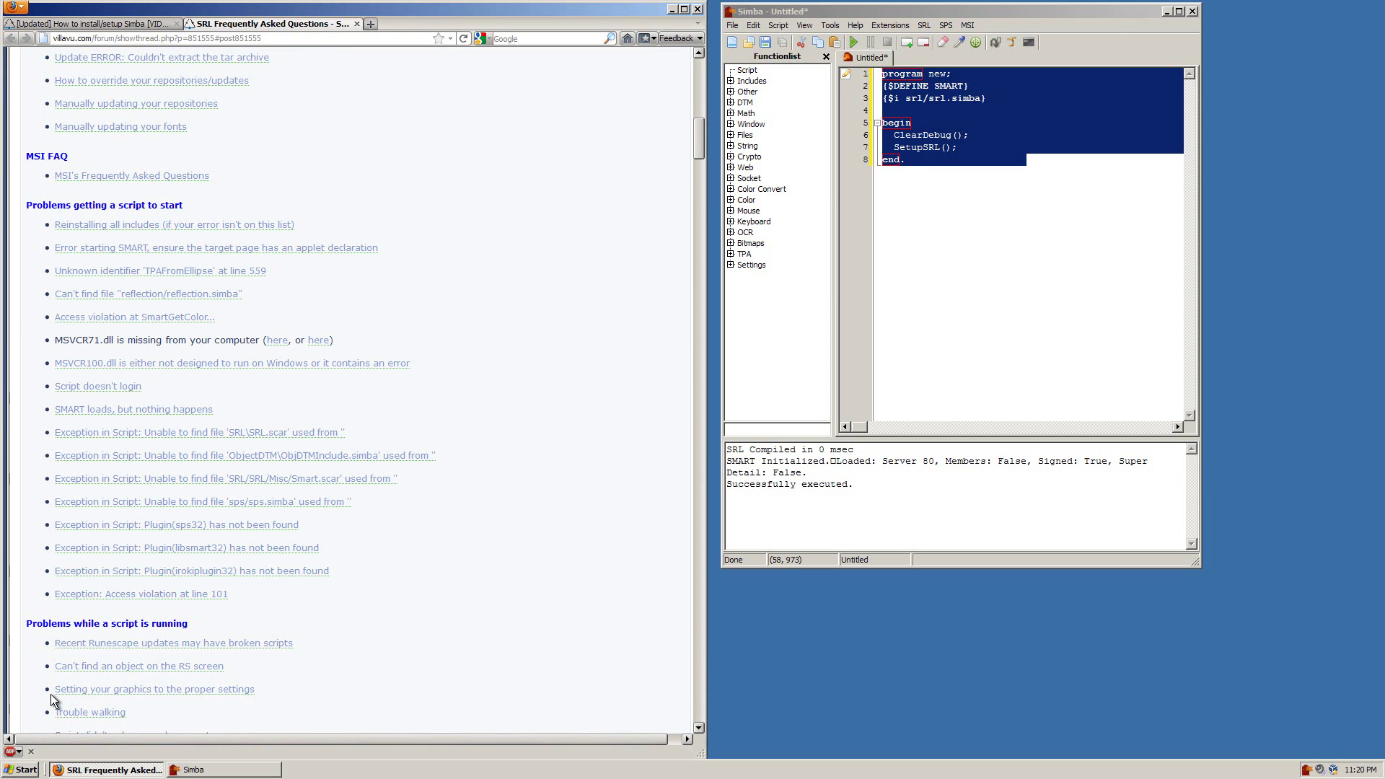
{"action": "left_click", "coordinate": [31, 752]}
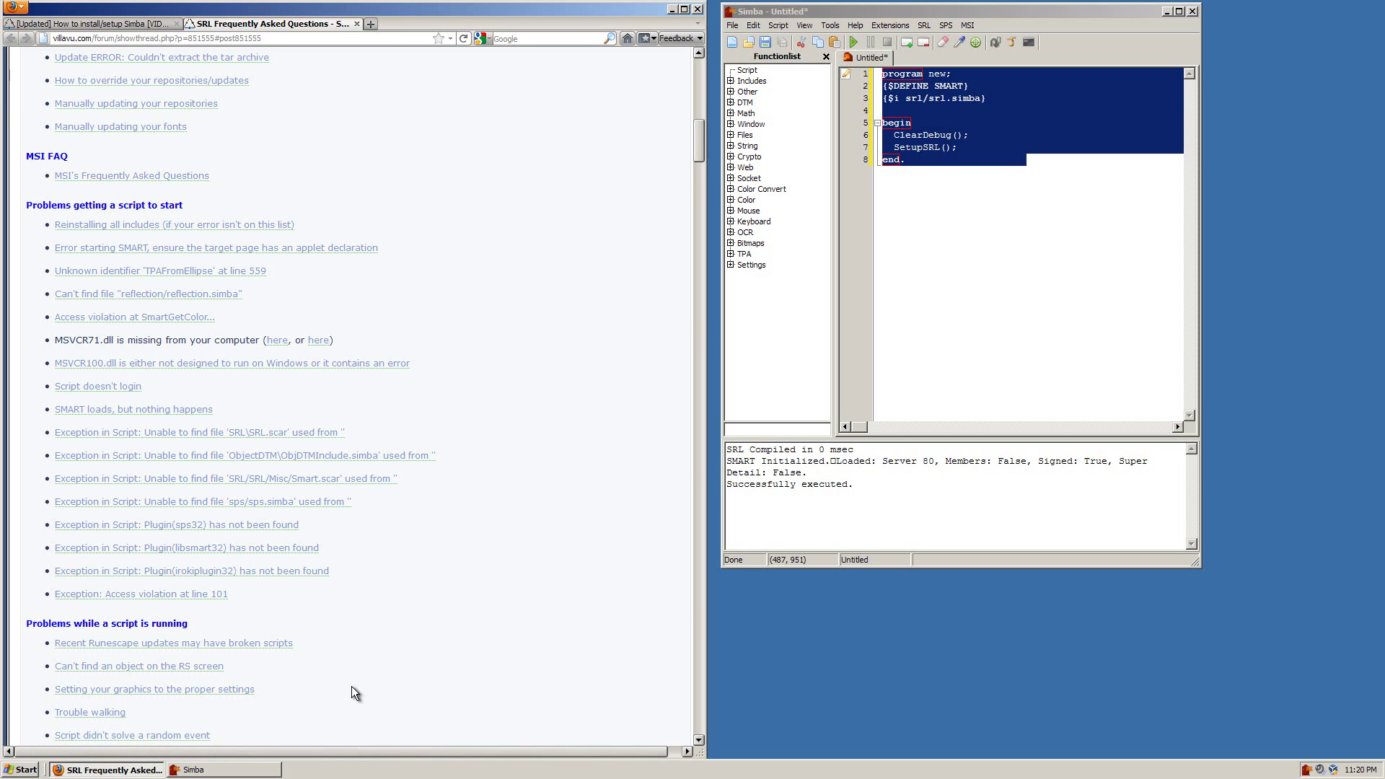
{"action": "scroll", "coordinate": [352, 686], "scroll_direction": "up", "scroll_amount": 12}
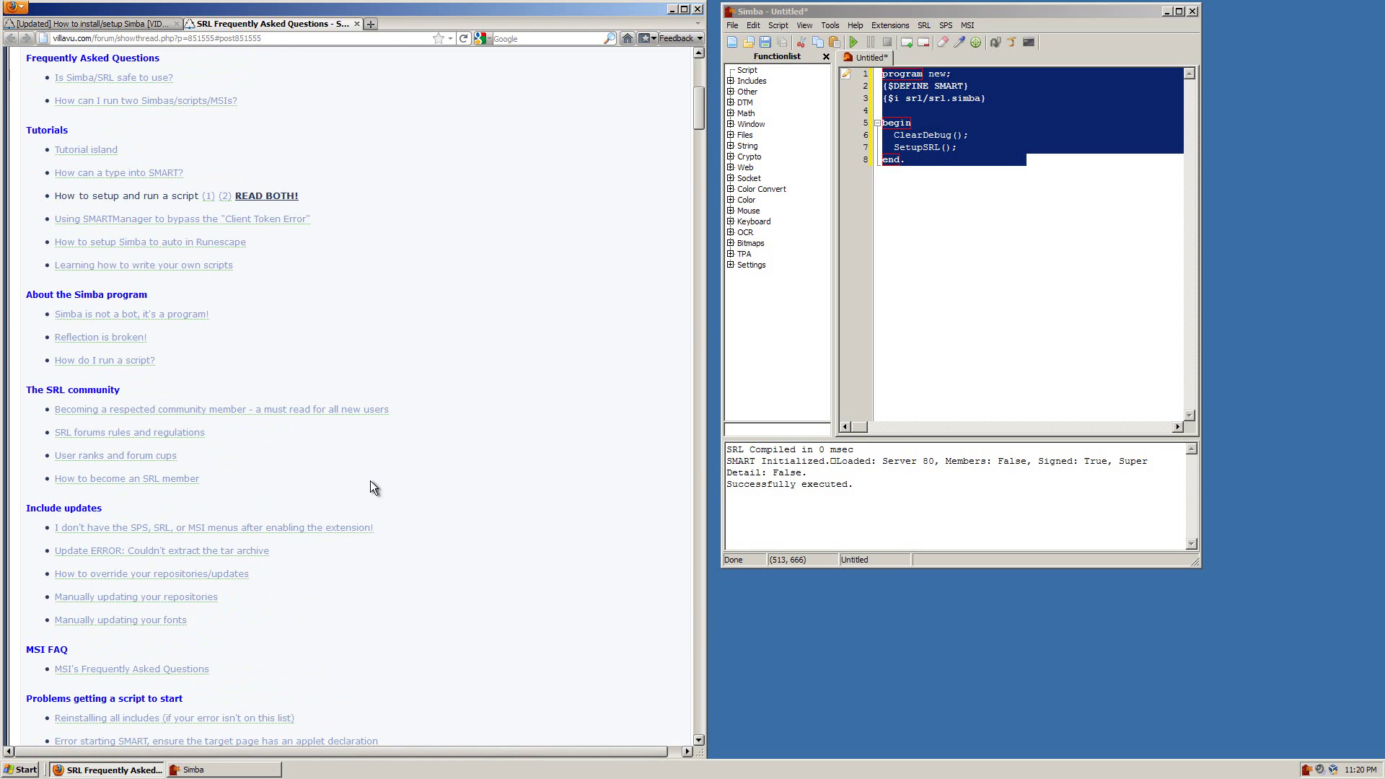
{"action": "scroll", "coordinate": [371, 477], "scroll_direction": "up", "scroll_amount": 10}
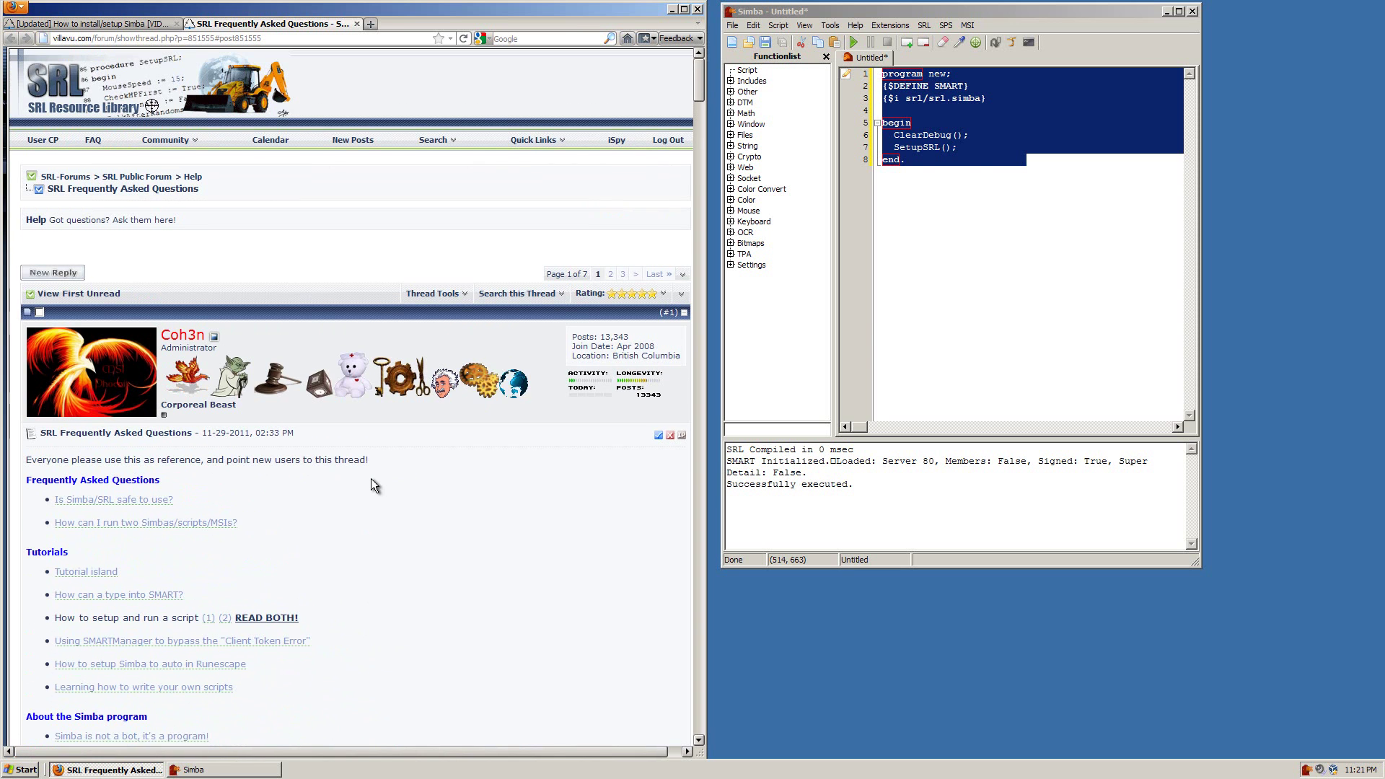